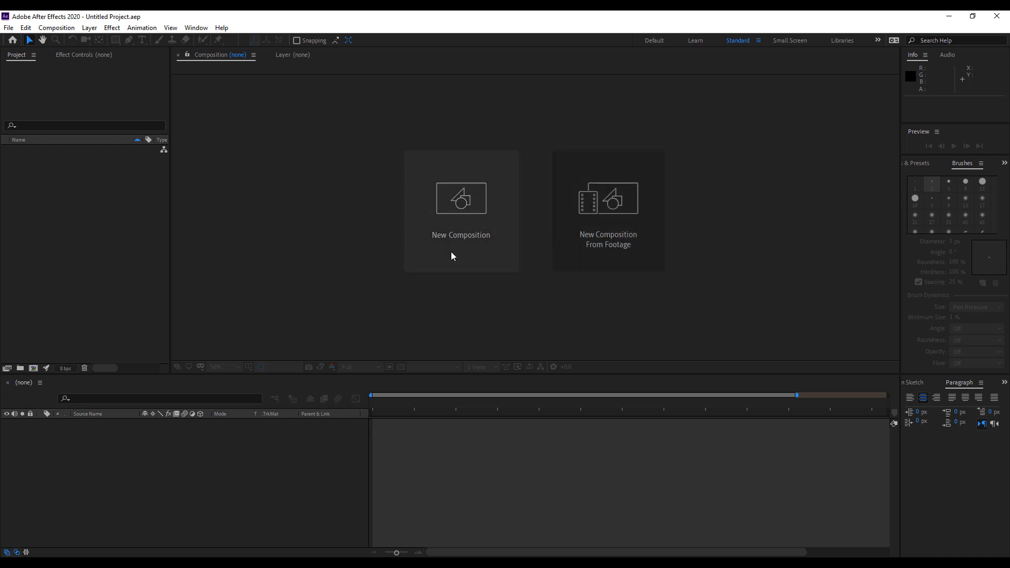
Create a composition from the footage file Creative solution 3.mp4 in the Ae folder.
left_click(631, 215)
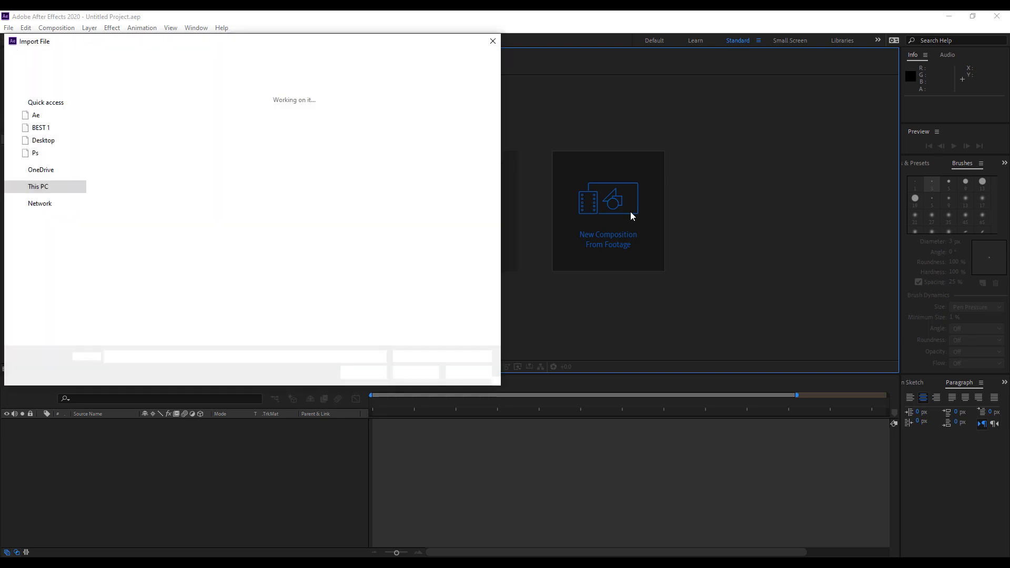
scroll(217, 226, "down", 1)
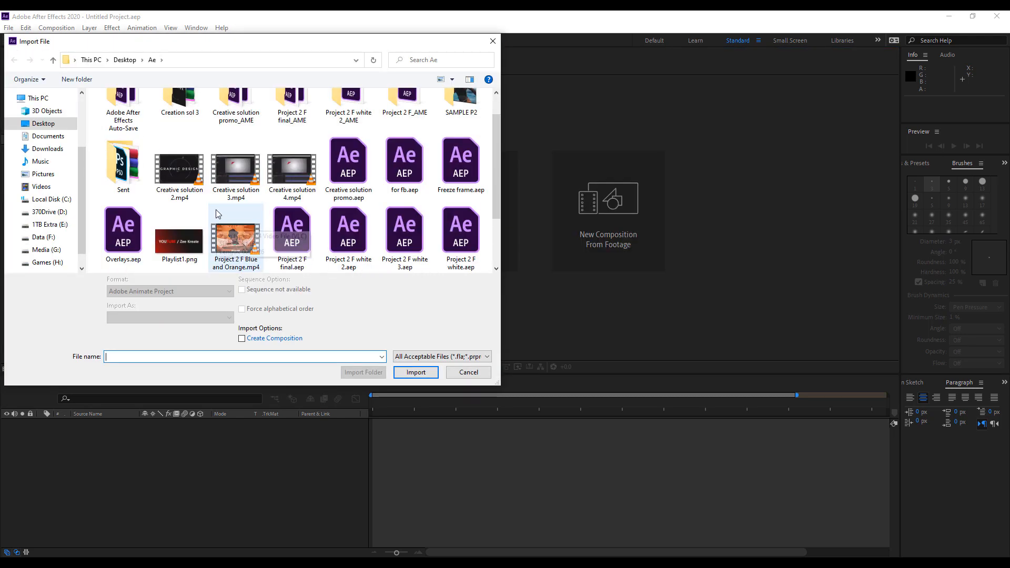
scroll(230, 235, "down", 1)
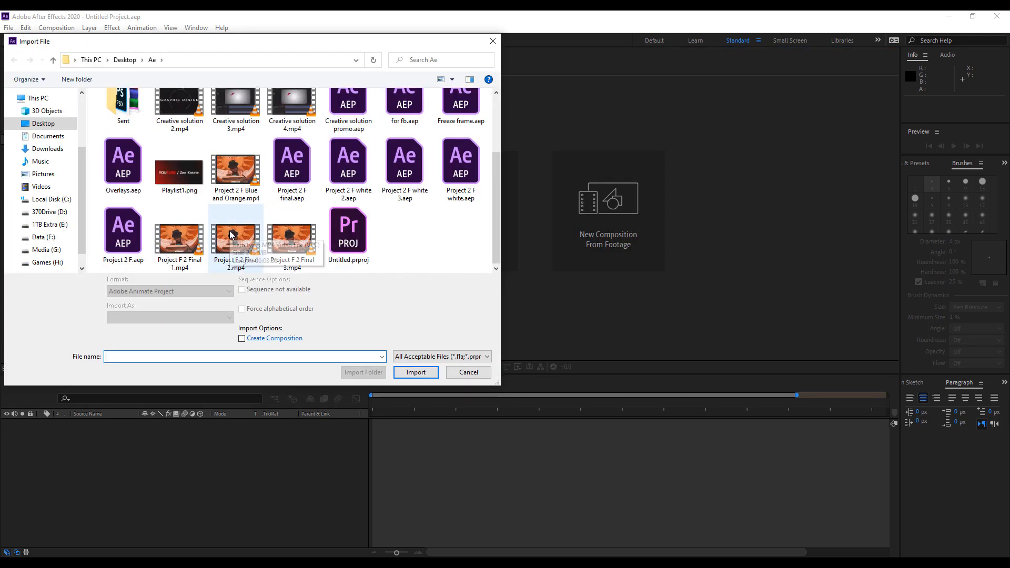
left_click(250, 155)
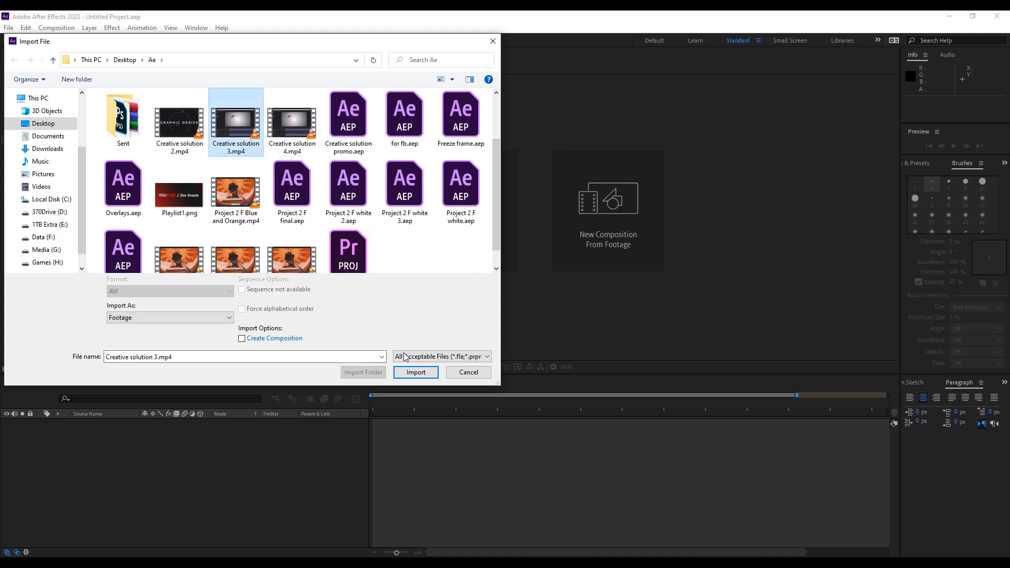
left_click(416, 371)
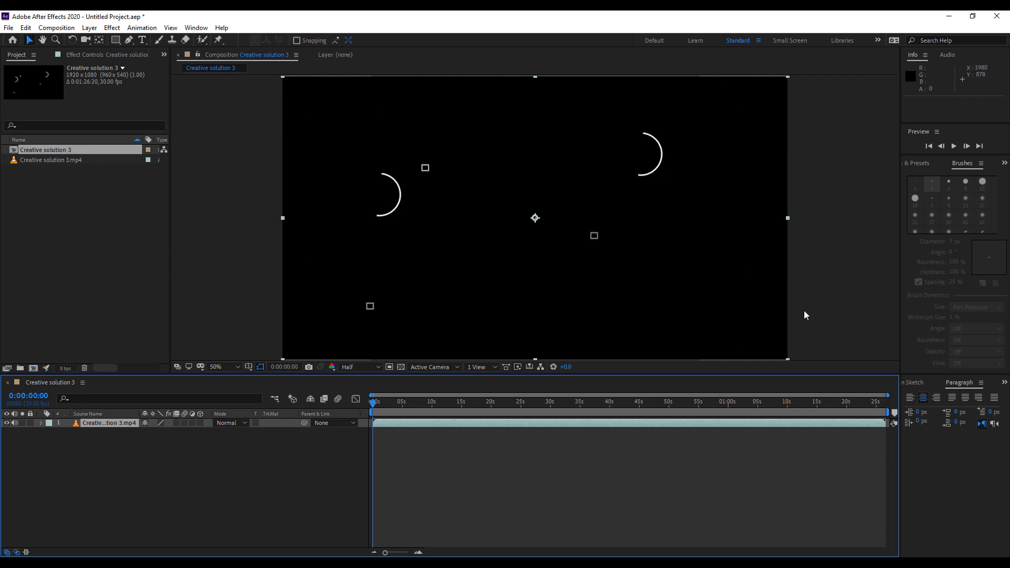
key("comma")
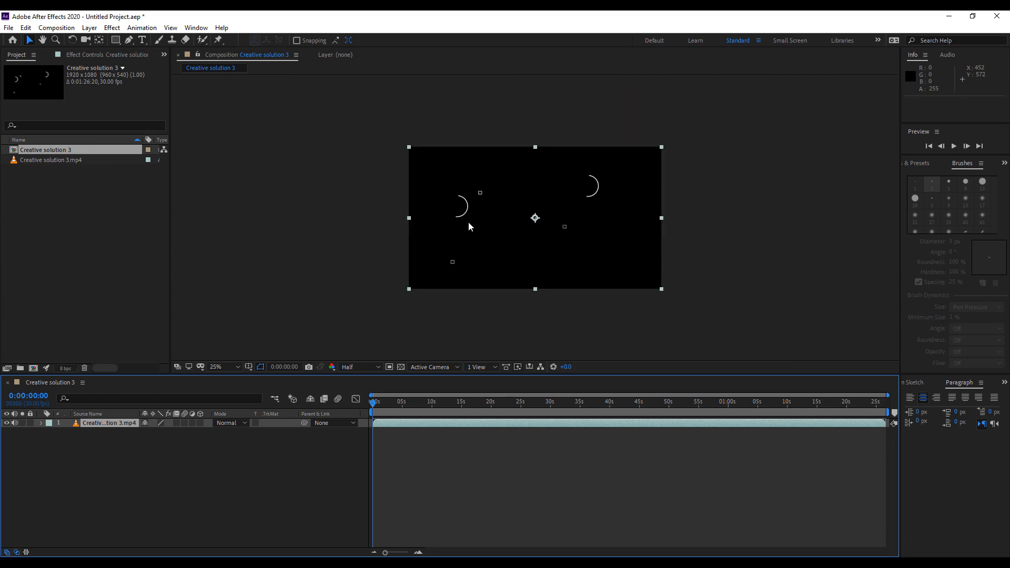
key("period")
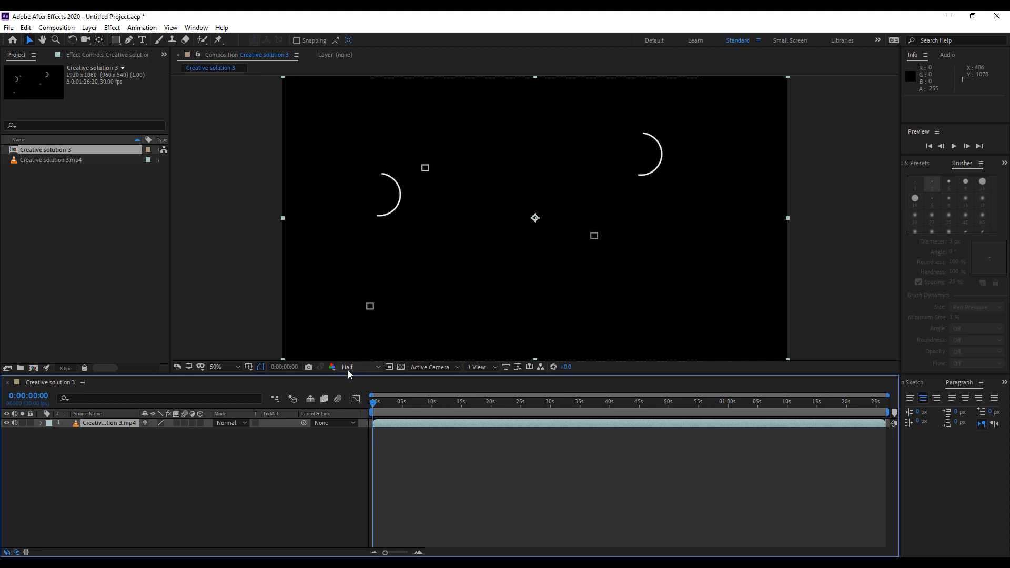
Start a new, empty project without keeping the current one.
left_click(8, 28)
mouse_move(44, 40)
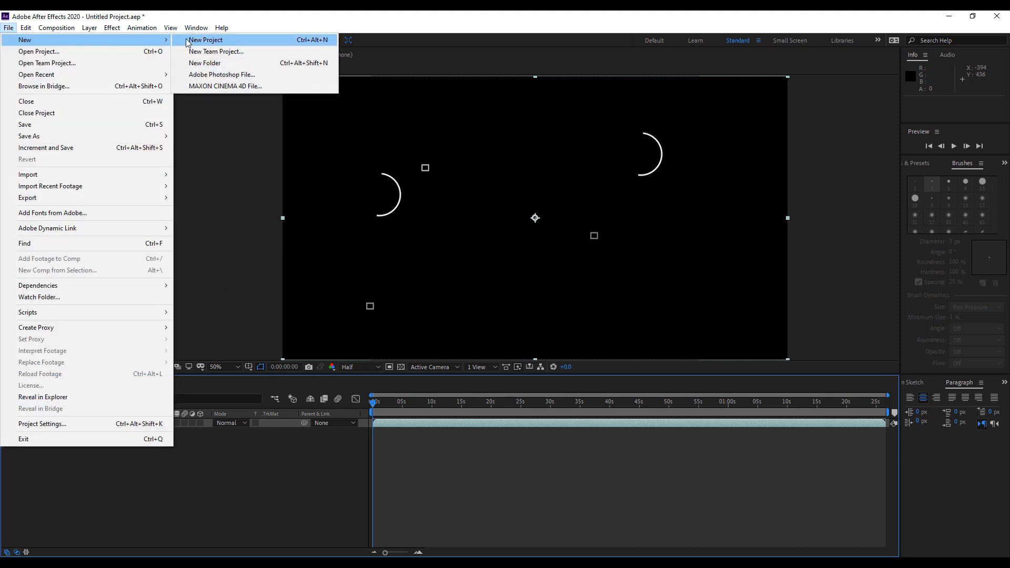
left_click(187, 42)
left_click(513, 302)
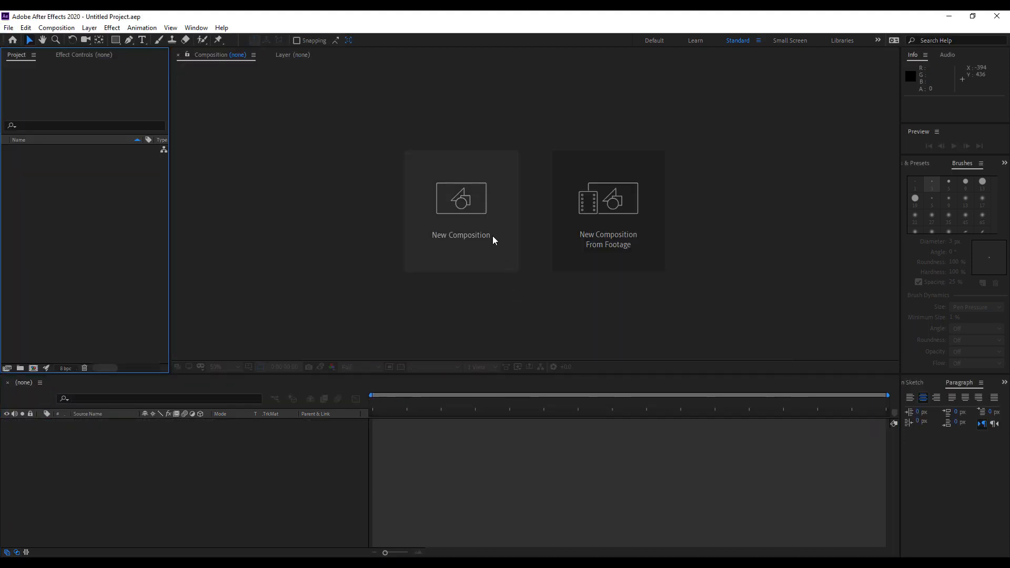
Begin a new composition, look through the available presets, and name the composition BG.
left_click(471, 219)
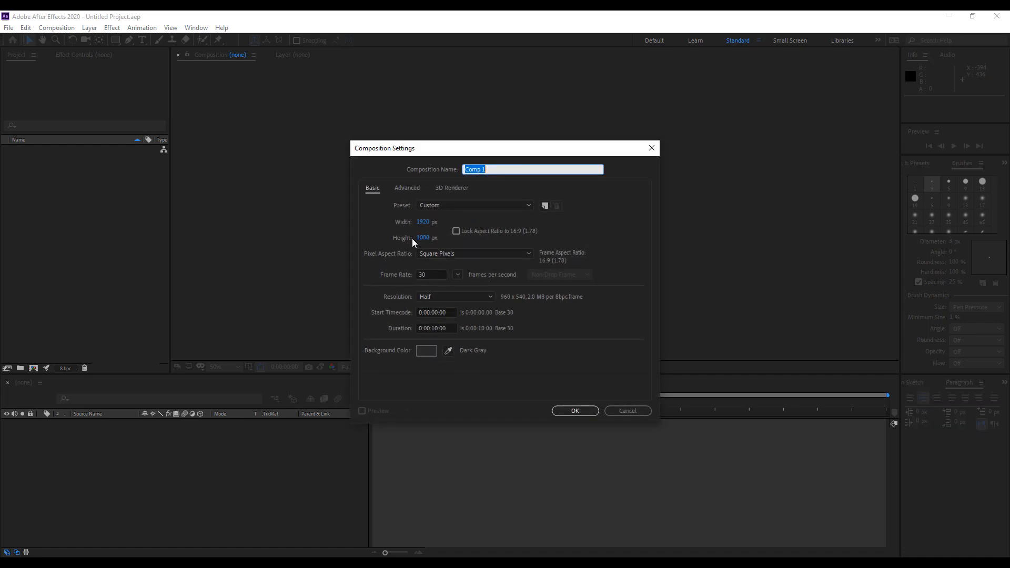
left_click(485, 205)
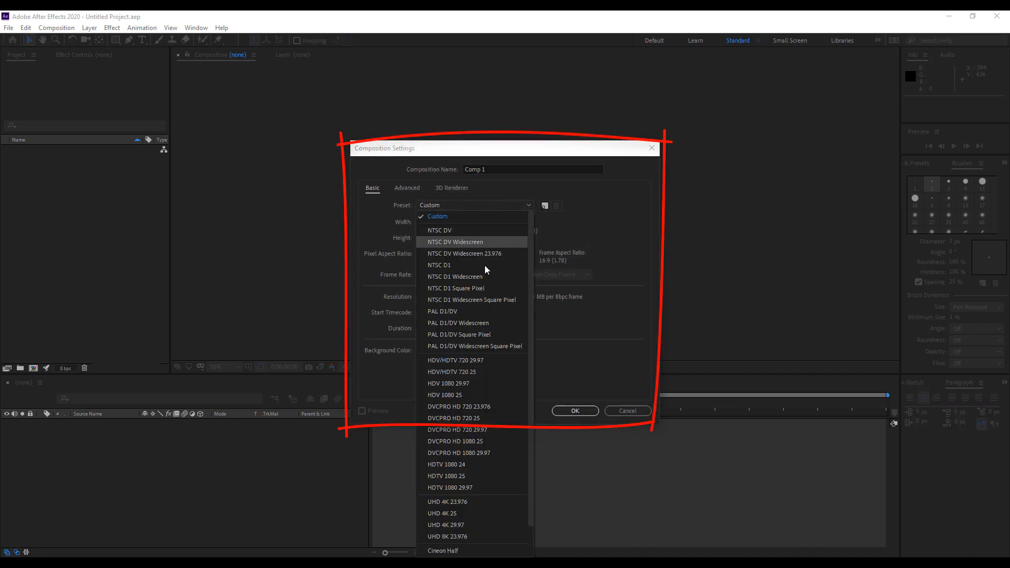
left_click(526, 205)
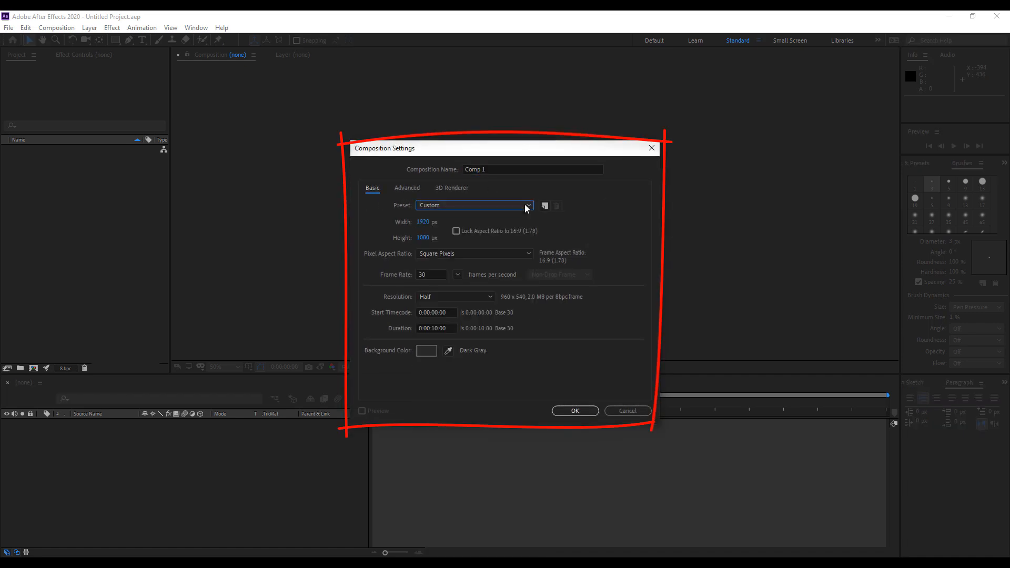
left_click(434, 205)
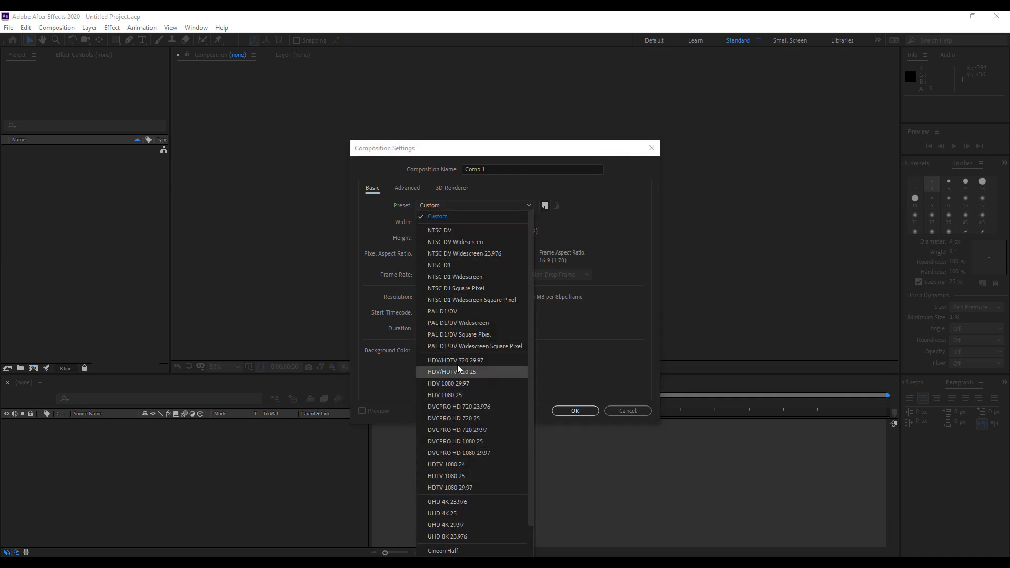
left_click(461, 484)
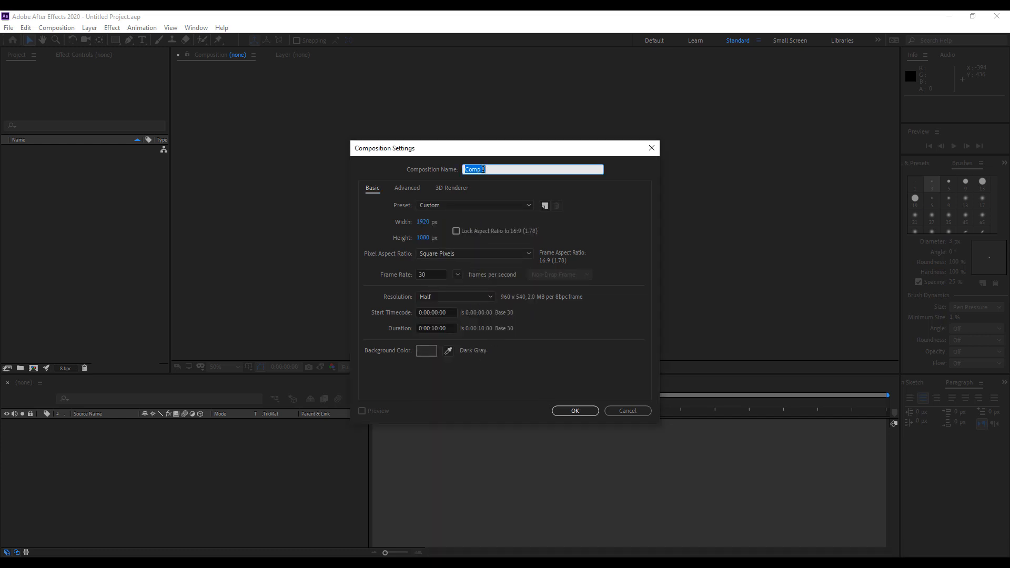
type("BG")
Apply the HDTV 1080 24 preset to the BG composition and check its frame rate.
left_click(446, 205)
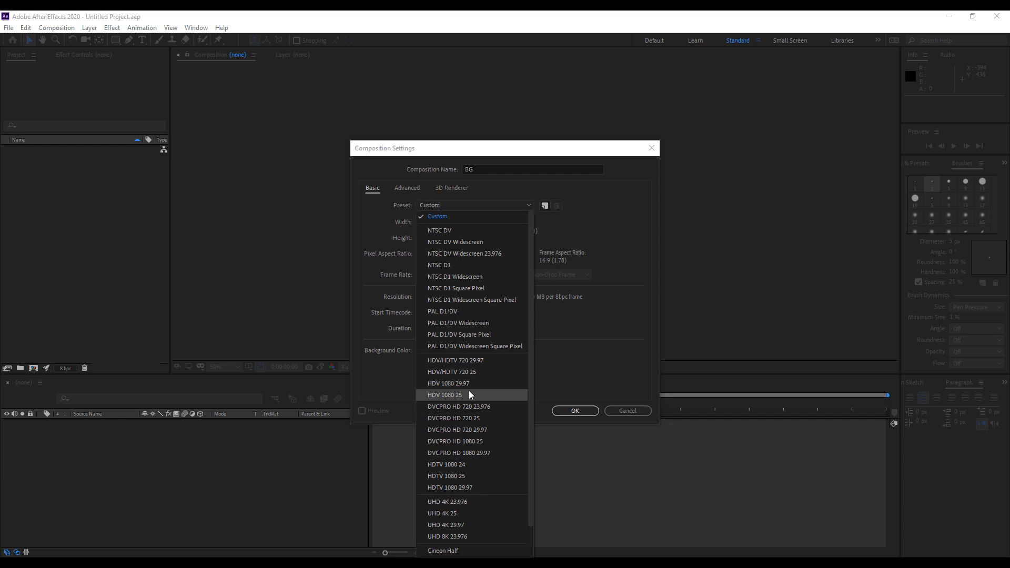
left_click(484, 465)
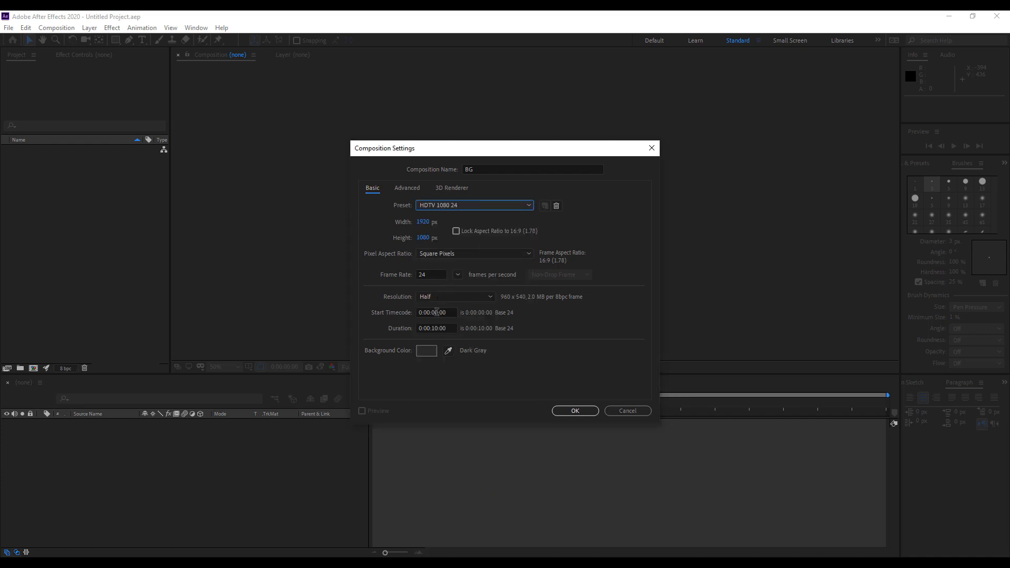
left_click_drag(425, 275, 403, 274)
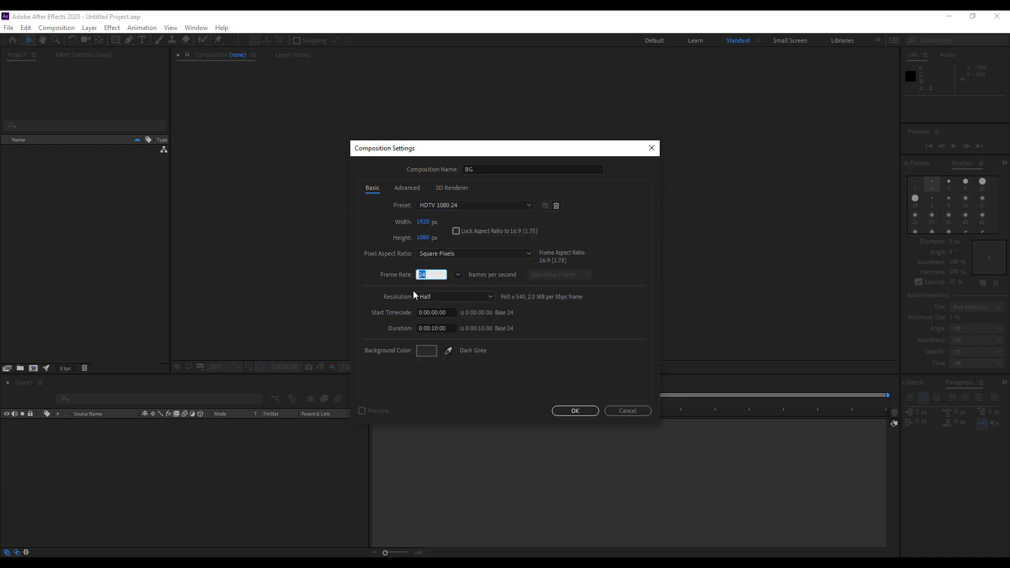
left_click(408, 283)
Switch the composition preset to HDTV 1080 29.97 and check its frame rate.
left_click(528, 204)
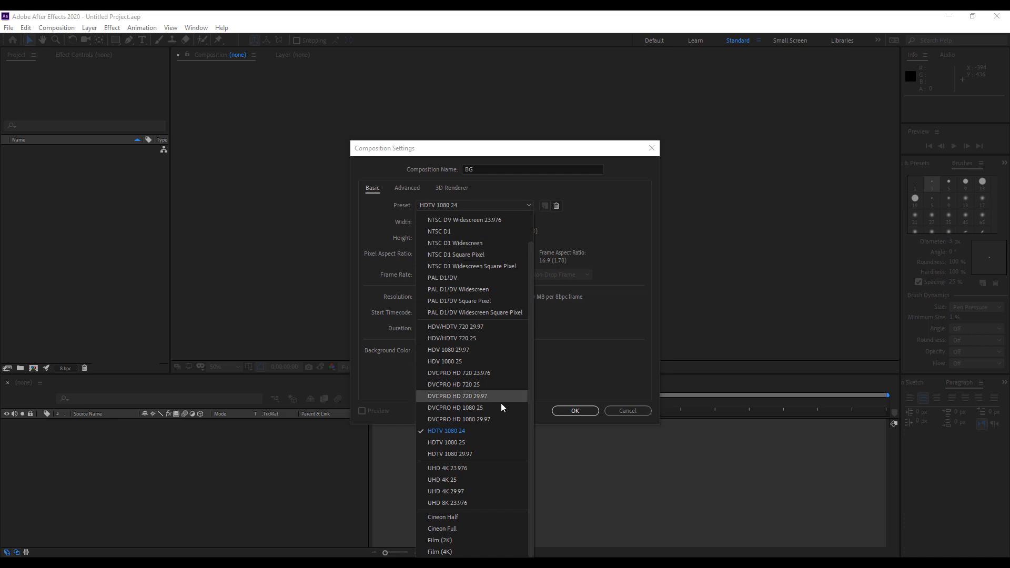
left_click(502, 456)
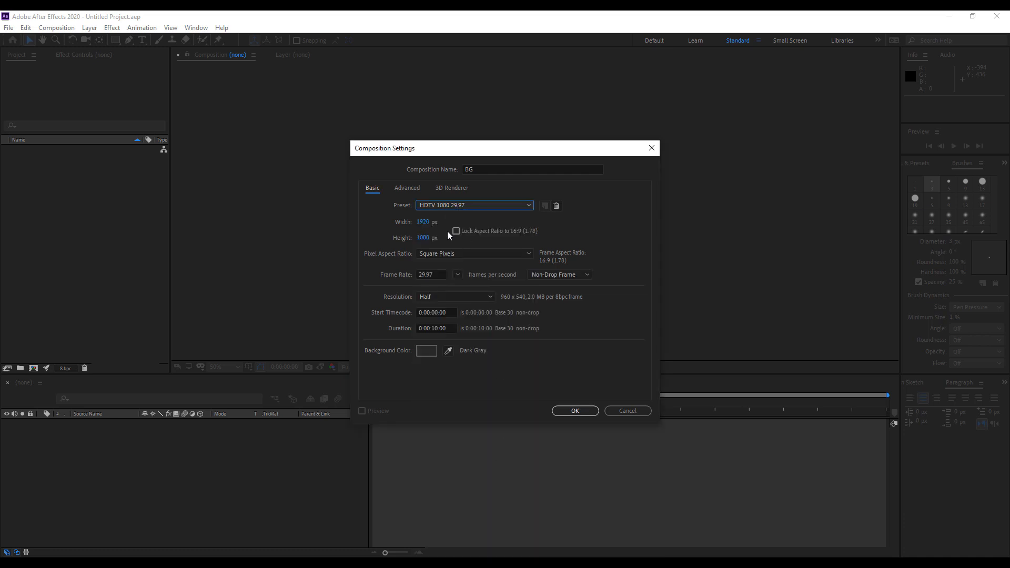
left_click(432, 274)
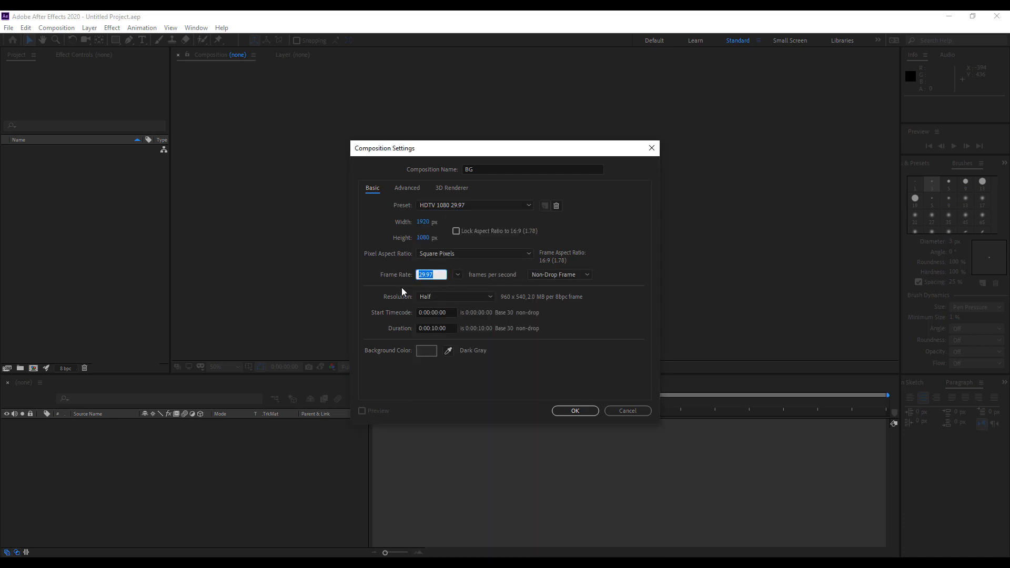
left_click(401, 280)
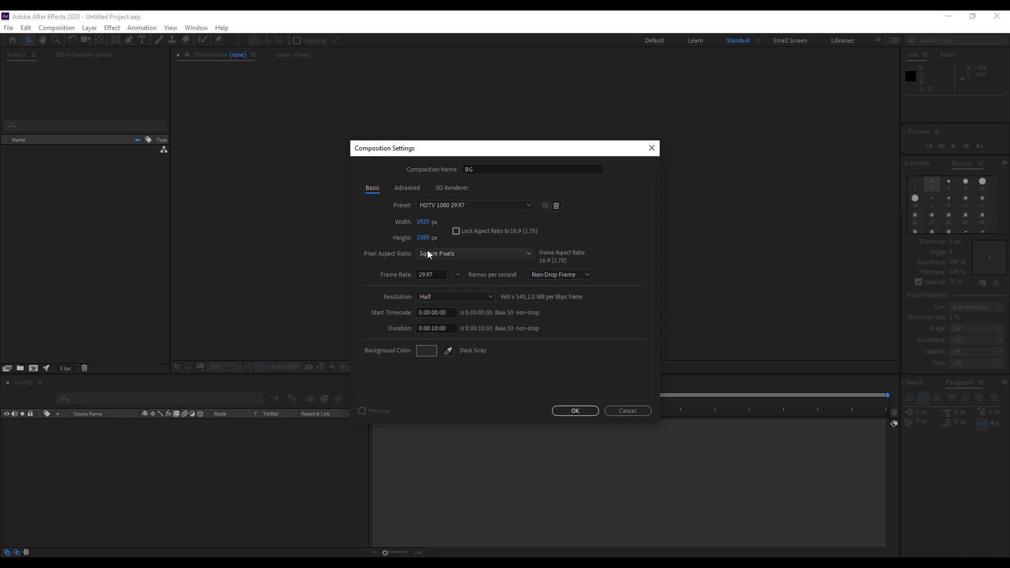
Lock the composition's aspect ratio to 16:9 and try 1000 px for the width and for the height.
left_click(530, 232)
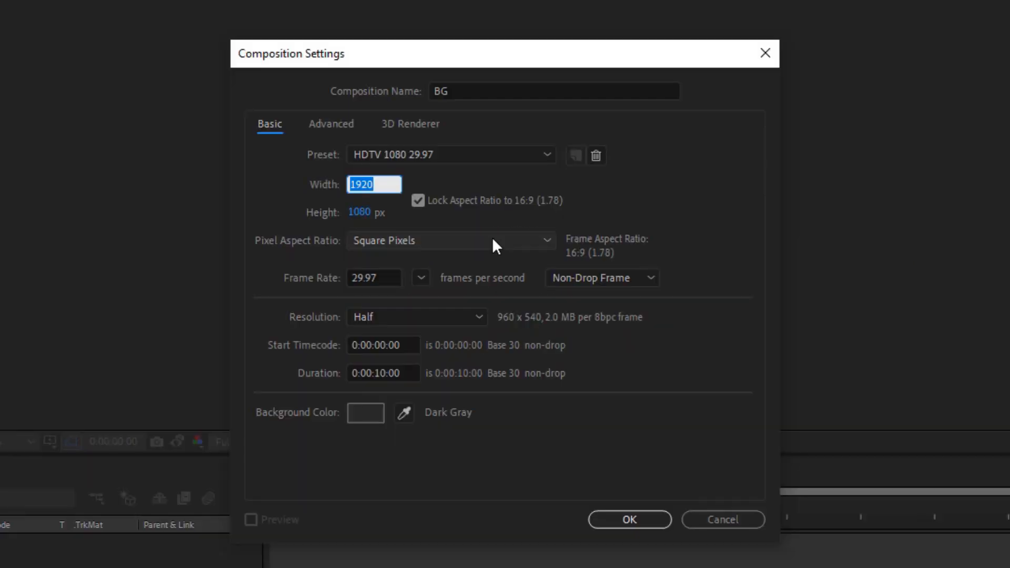
type("1")
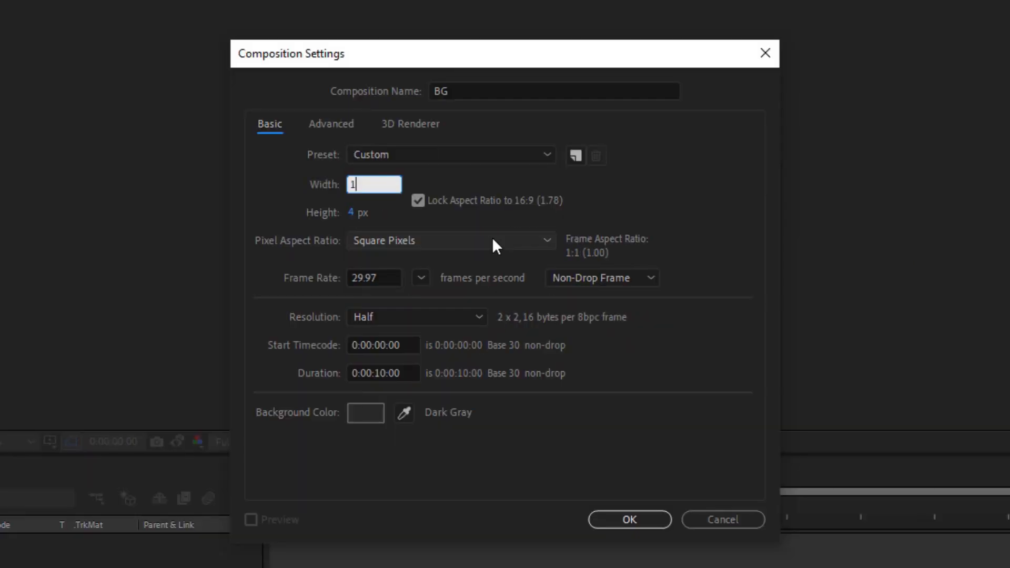
type("000")
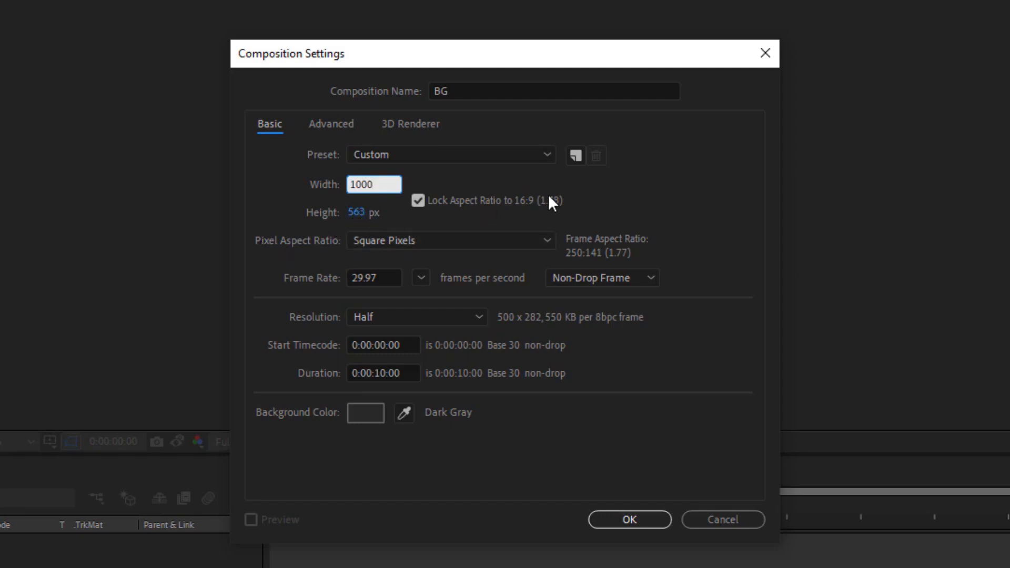
left_click(360, 213)
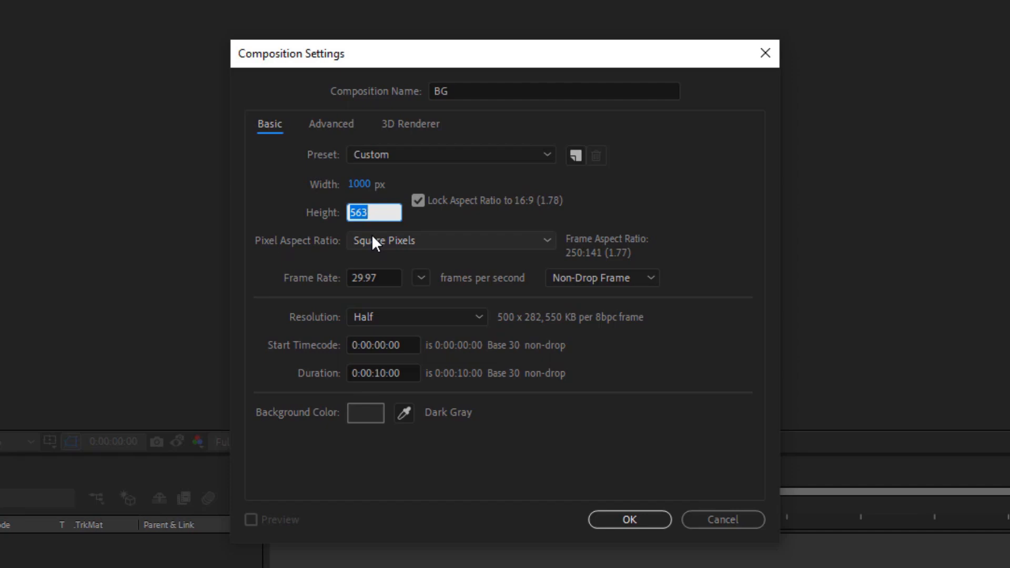
type("1000")
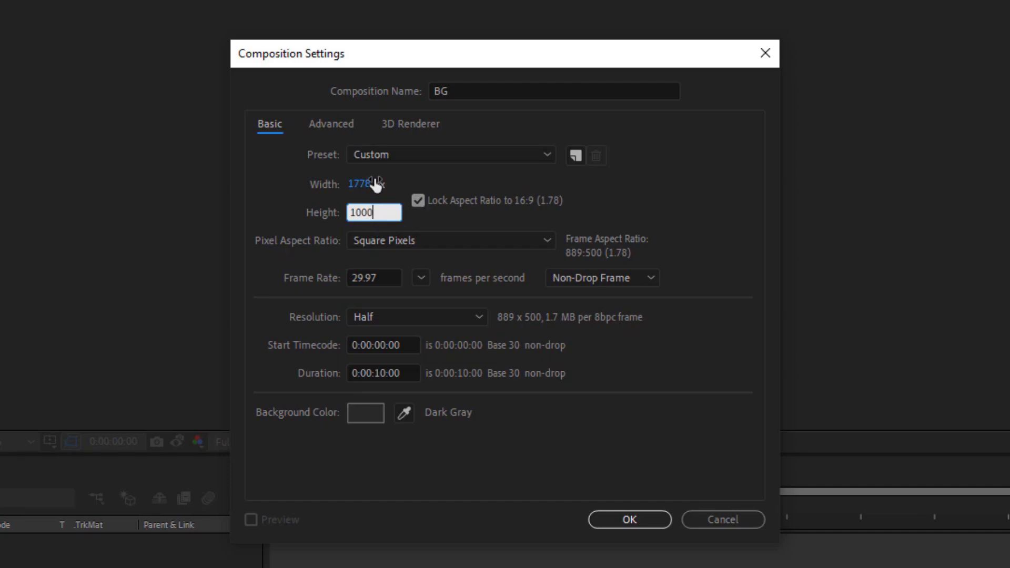
Unlock the composition's aspect ratio and set the width to 1000 px independently of the height.
left_click(417, 202)
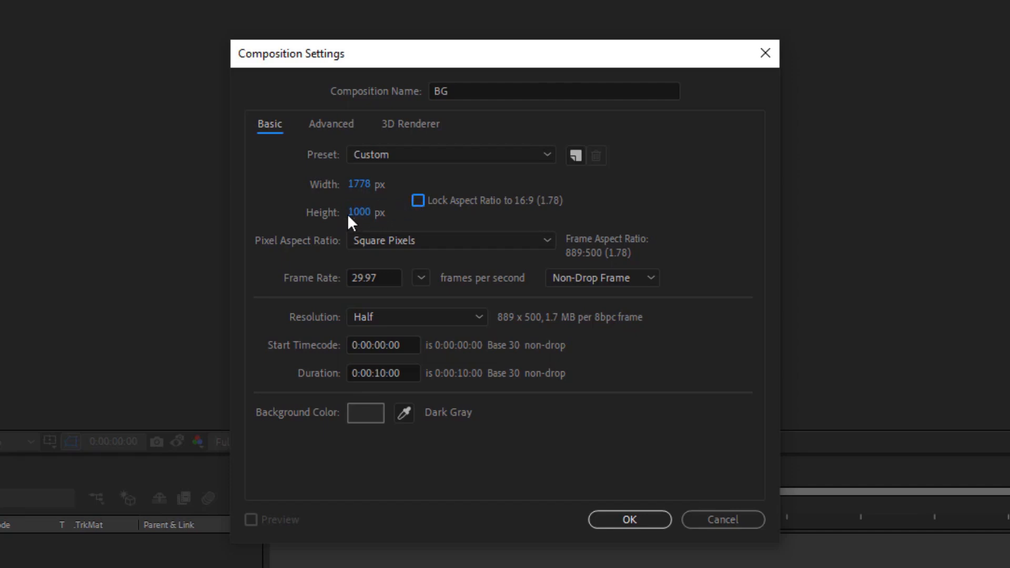
left_click(362, 185)
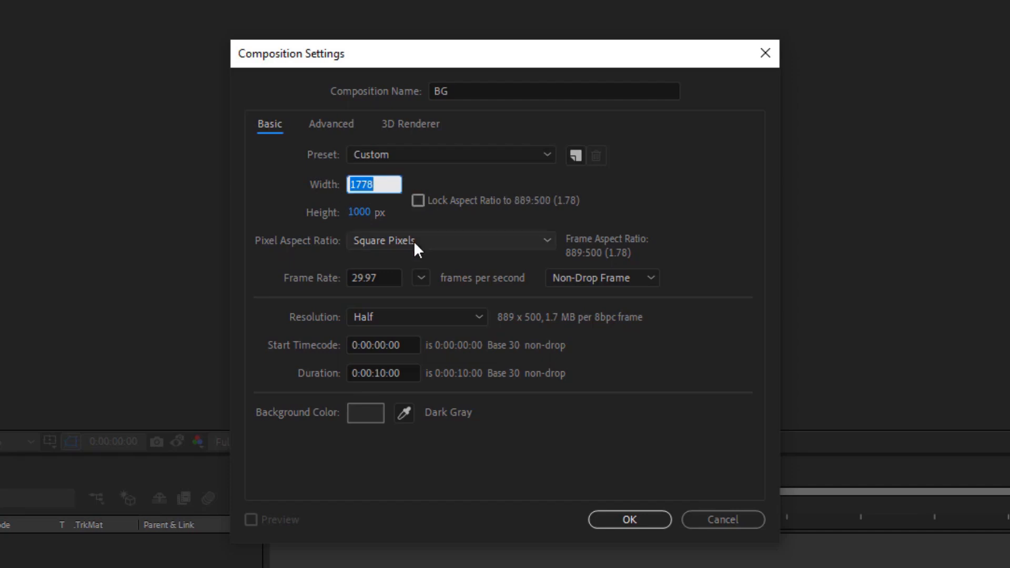
type("1000")
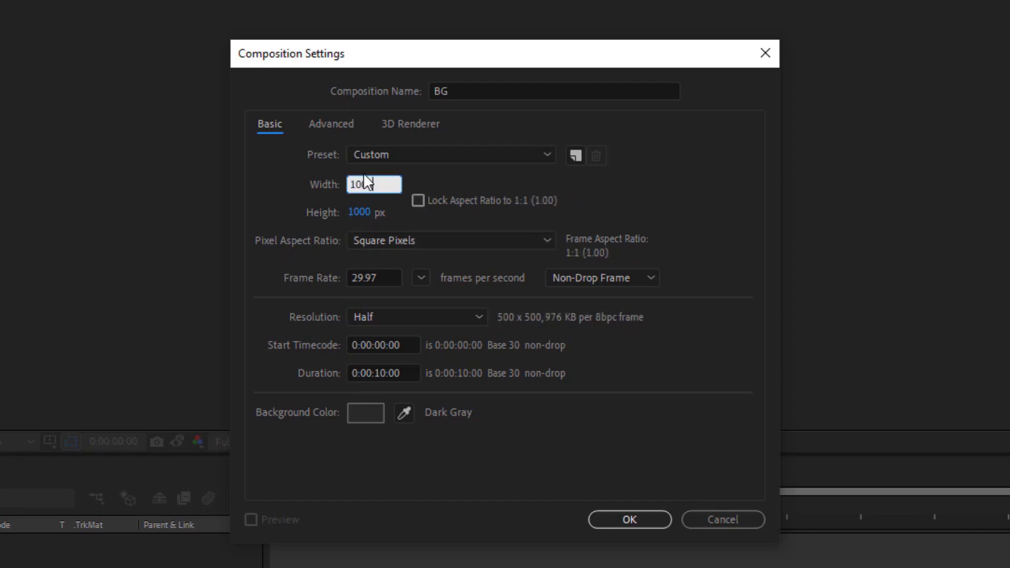
Apply the HDTV 1080 29.97 preset and set the frame rate to 30 frames per second.
left_click(443, 156)
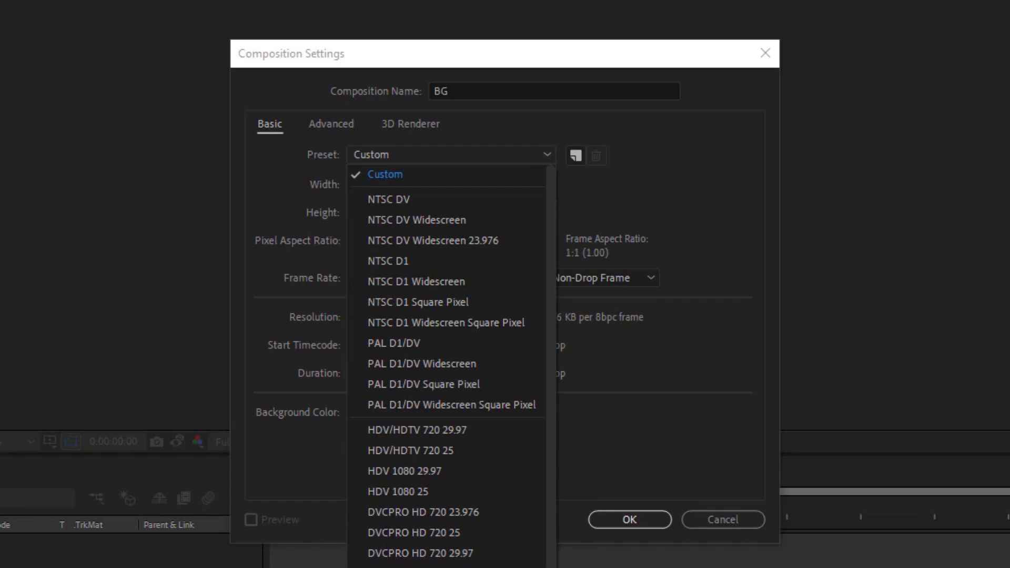
left_click(424, 363)
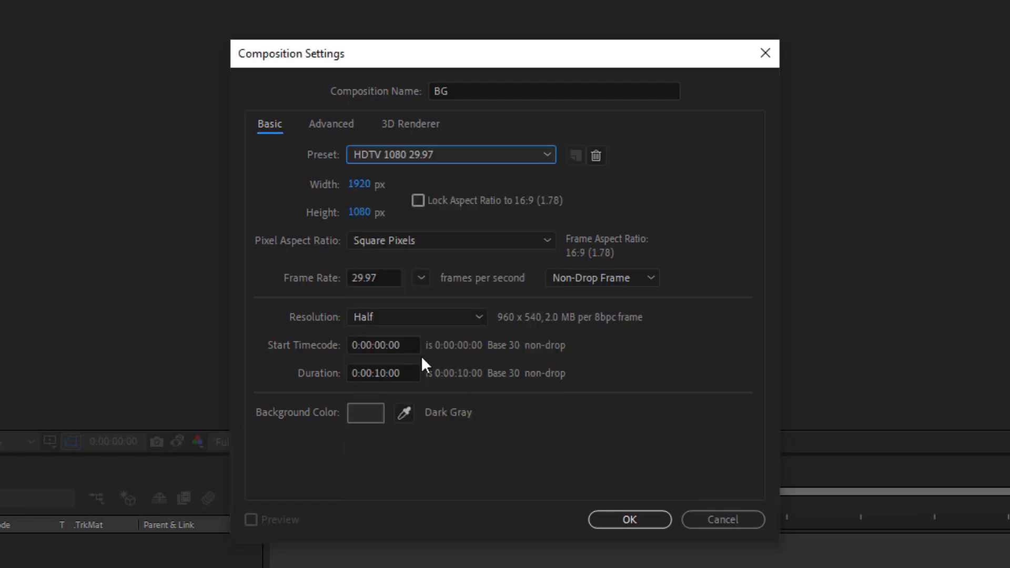
left_click(421, 276)
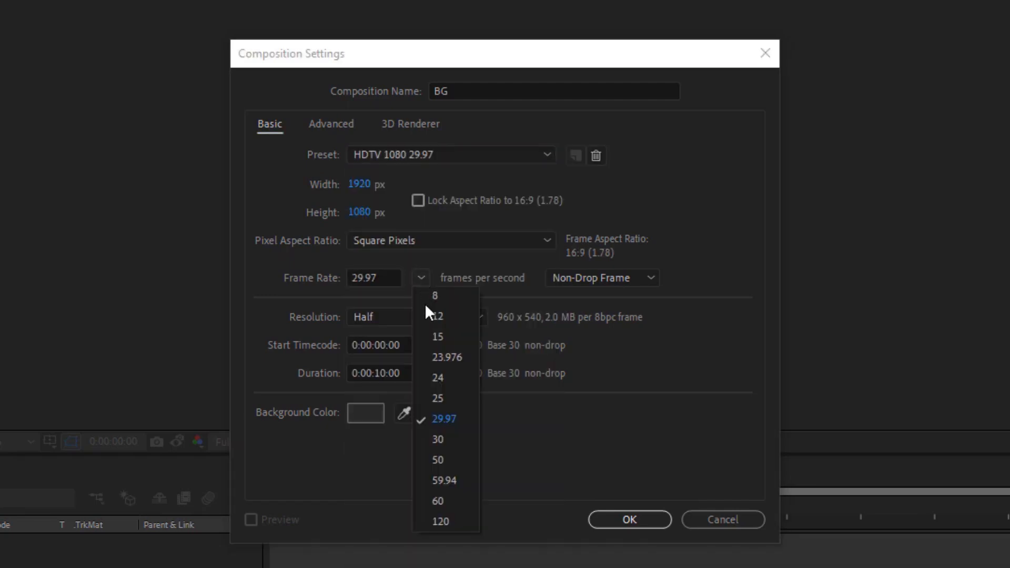
left_click(452, 437)
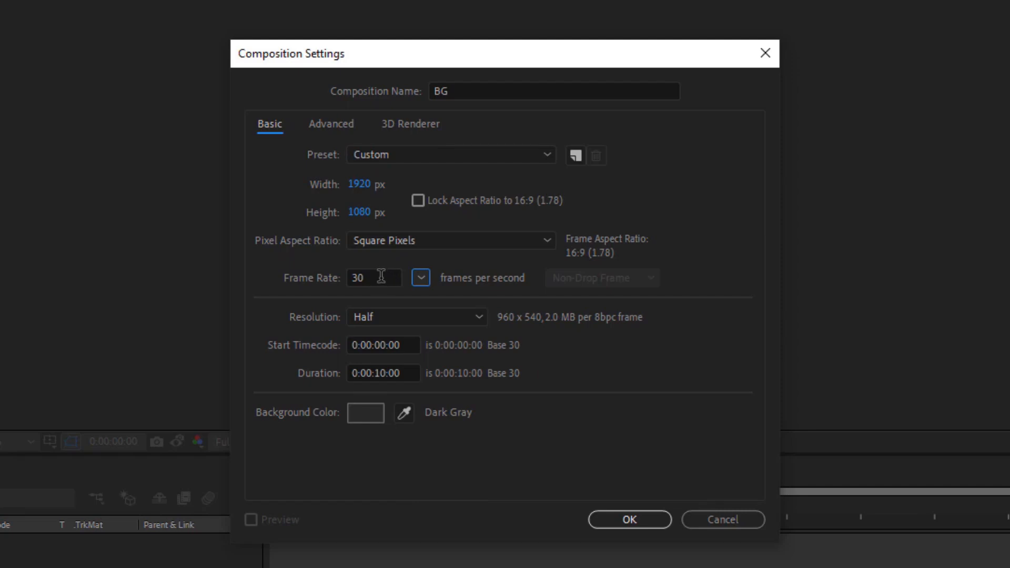
left_click(348, 278)
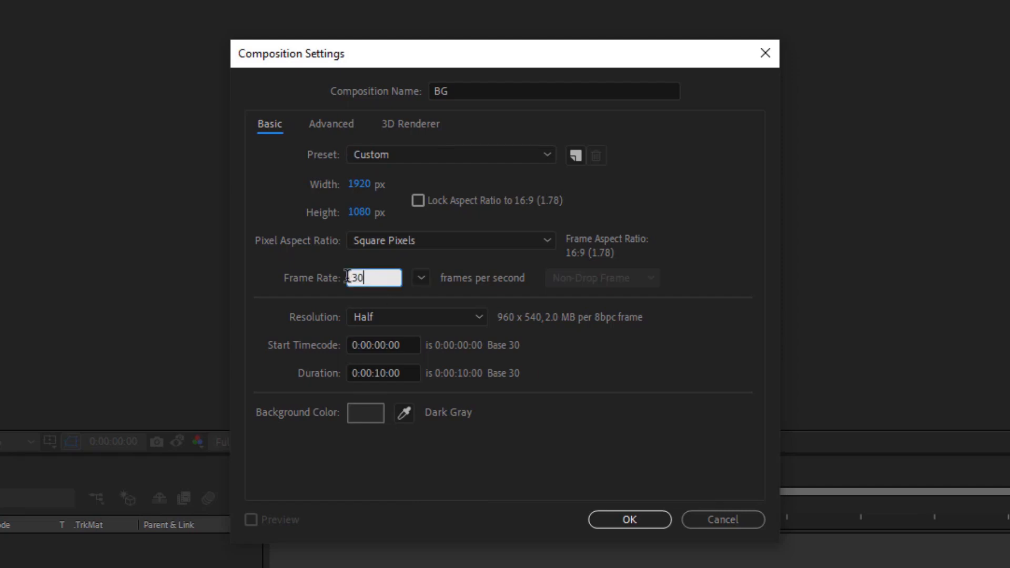
left_click(317, 261)
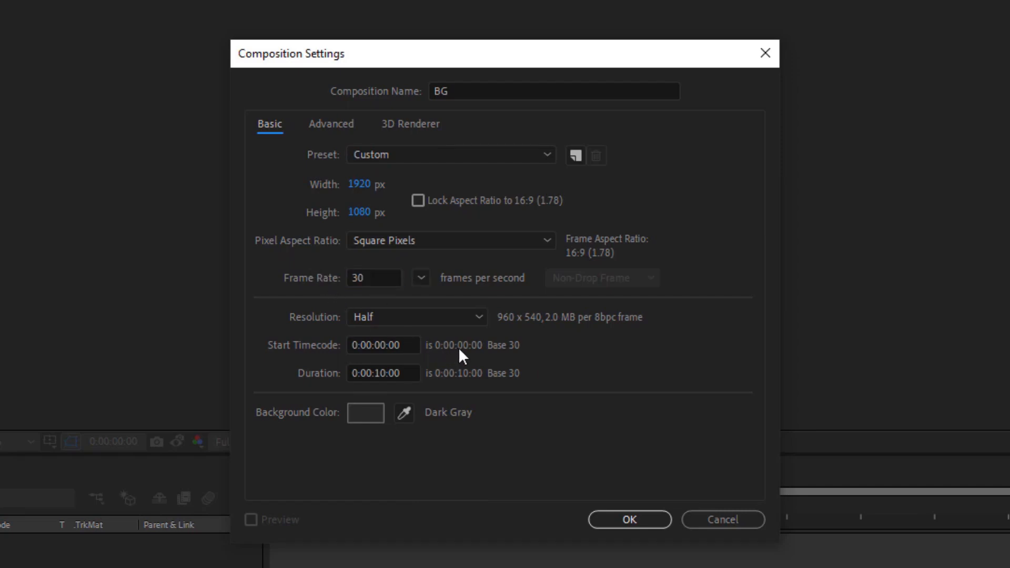
Try the Full resolution for the composition and switch it back to Half.
left_click(371, 316)
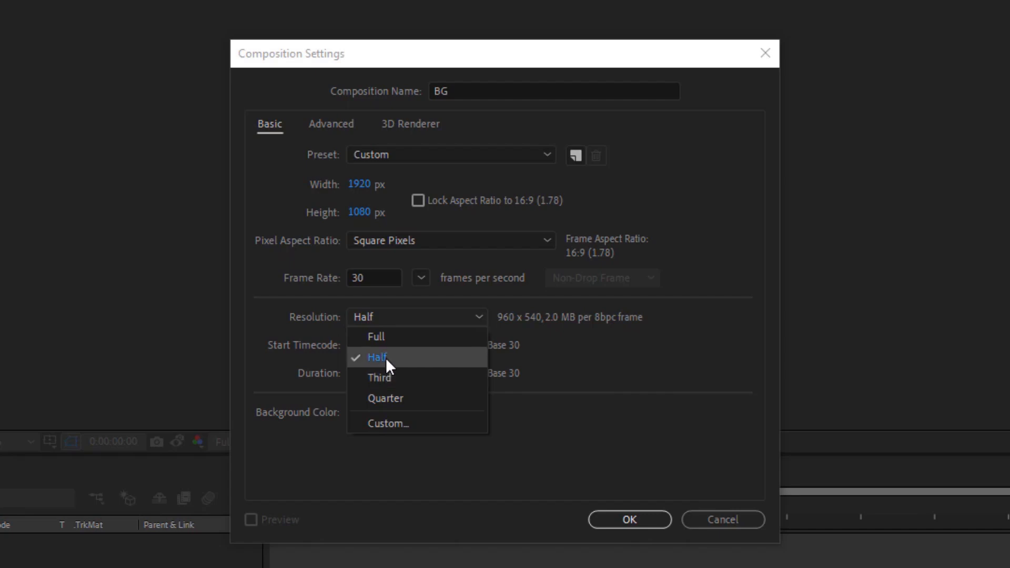
left_click(374, 337)
left_click(365, 319)
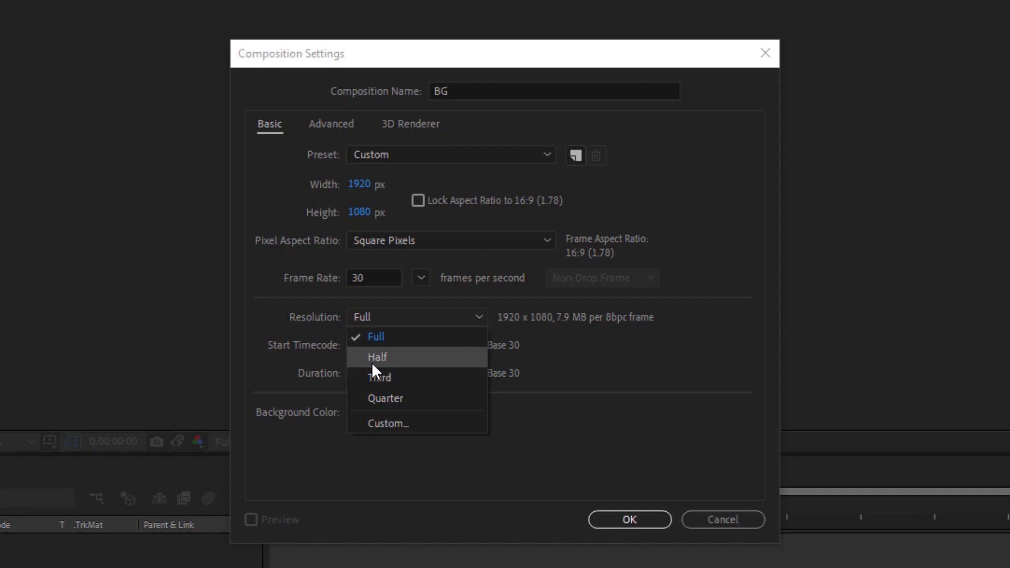
left_click(372, 363)
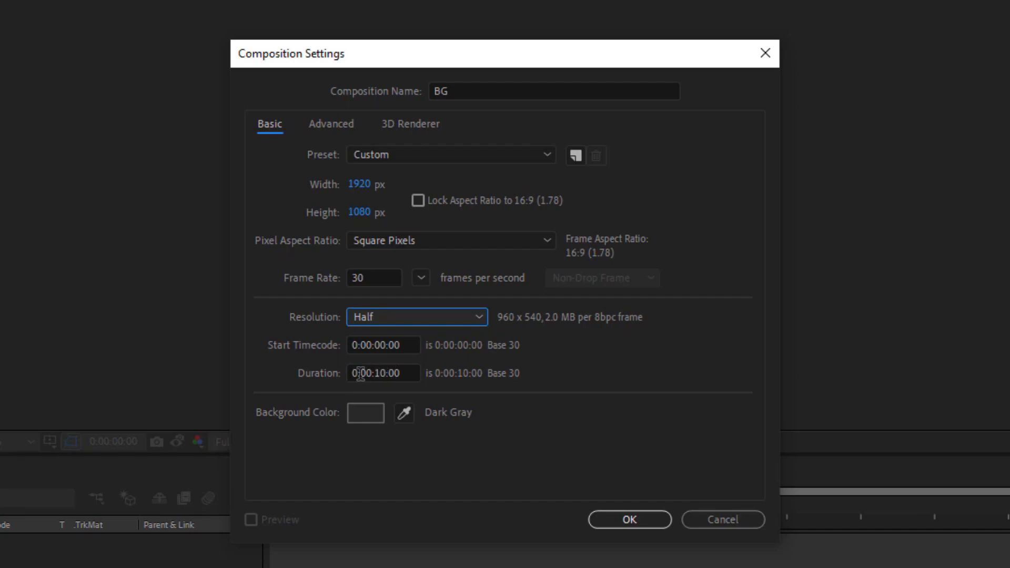
Set the composition's duration to 0:03:10:25 and create the BG composition.
left_click_drag(410, 373, 385, 376)
left_click(344, 385)
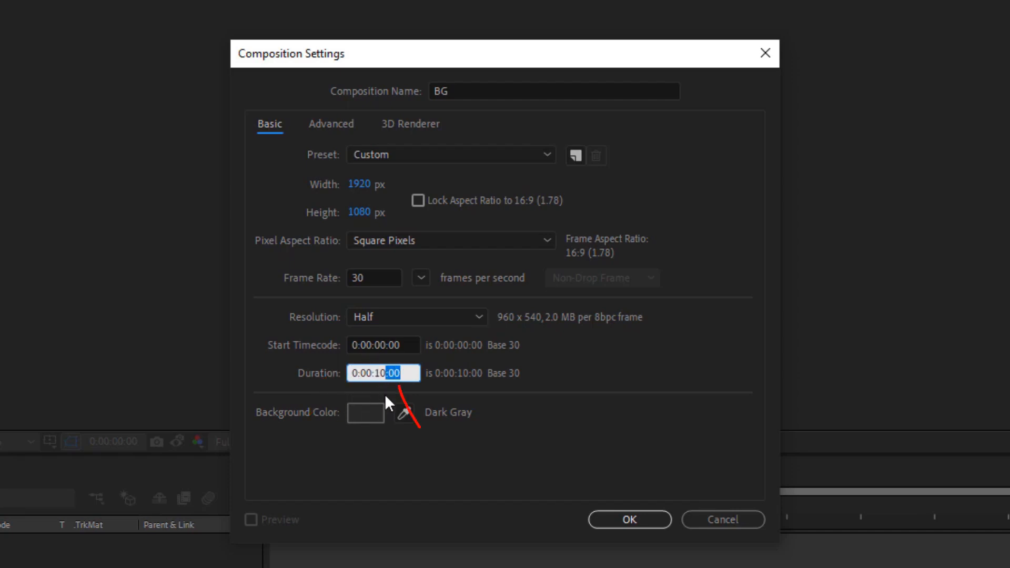
left_click(385, 388)
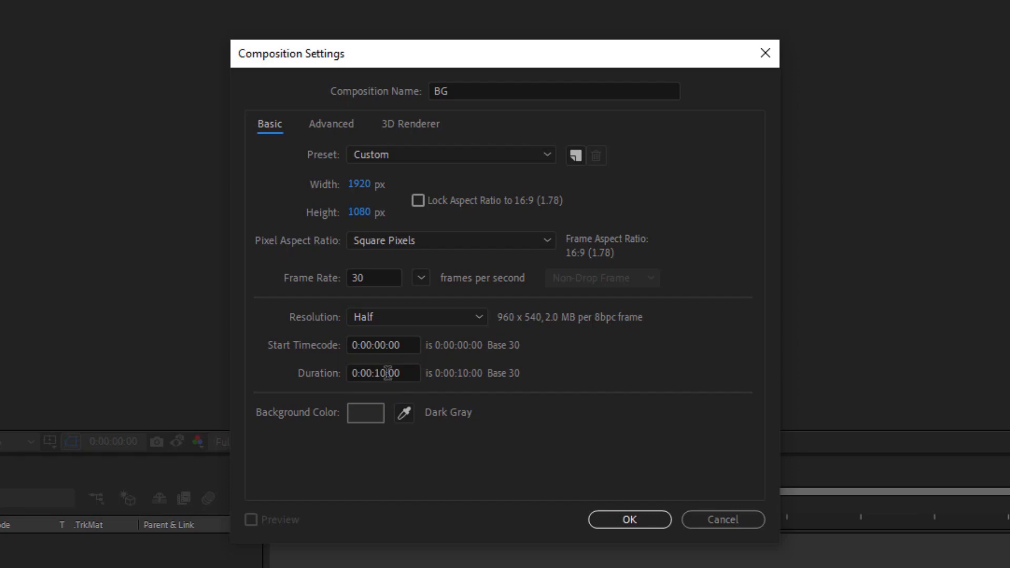
left_click_drag(391, 373, 376, 373)
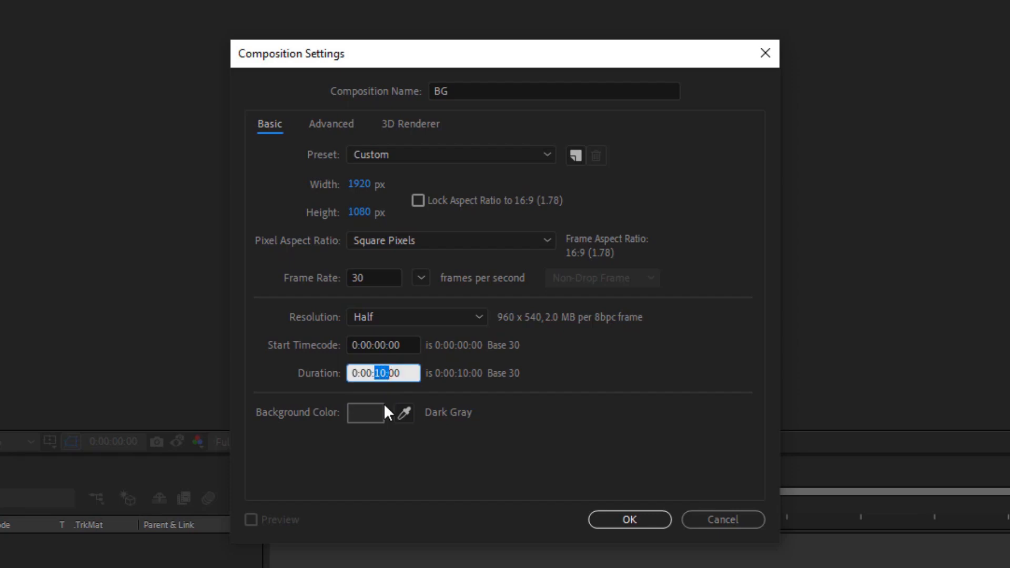
left_click(380, 374)
type("3")
type("25")
key("Return")
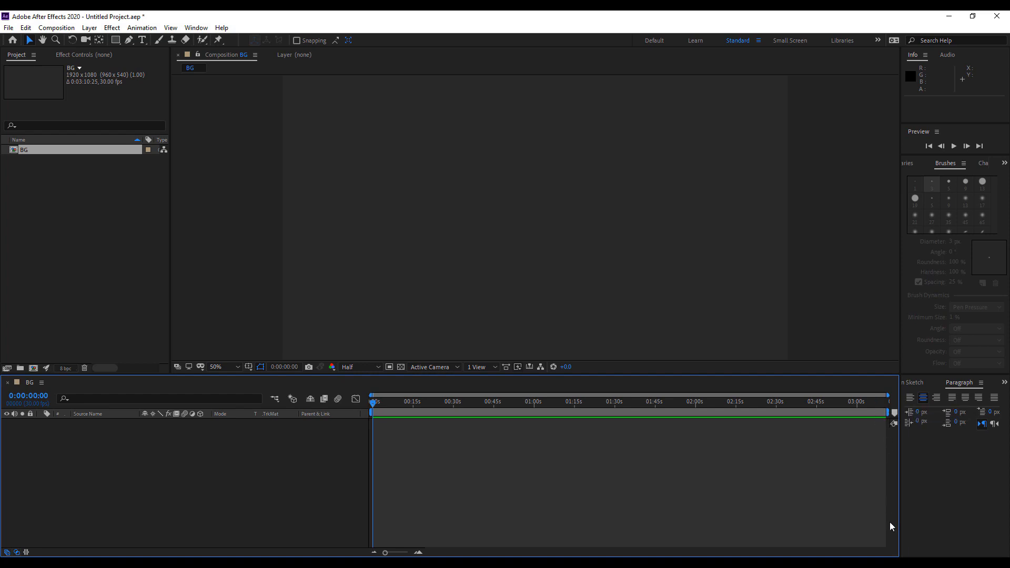
Change the BG composition's background color to a medium royal blue in its composition settings.
key("ctrl+k")
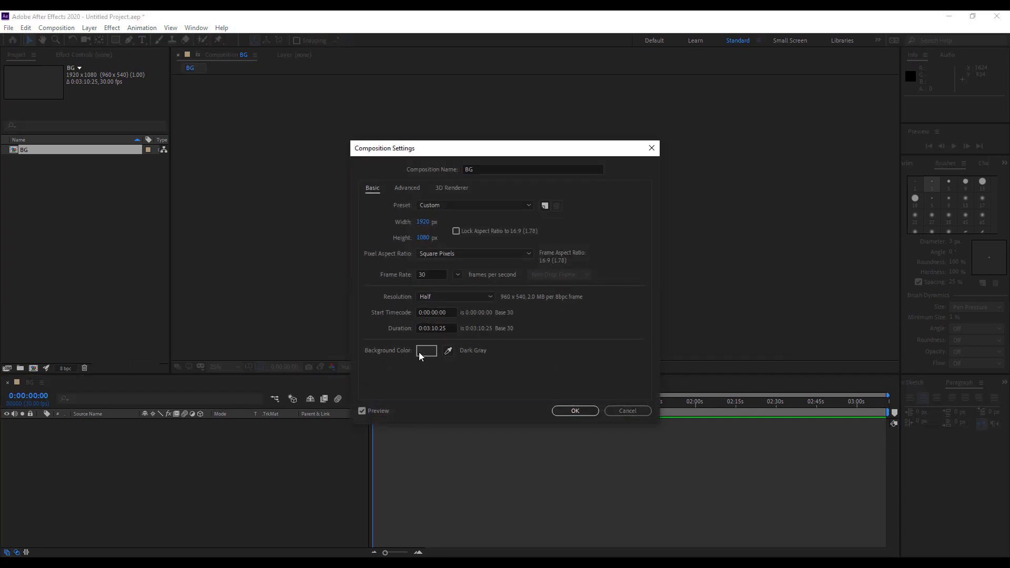
left_click(426, 350)
left_click(789, 321)
left_click(807, 298)
left_click(820, 266)
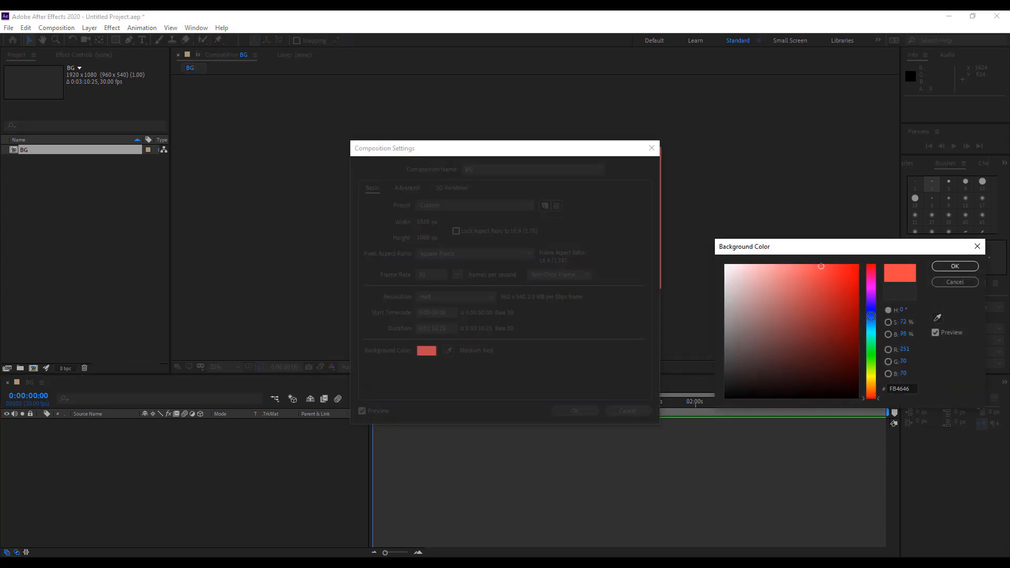
left_click(871, 316)
left_click(954, 266)
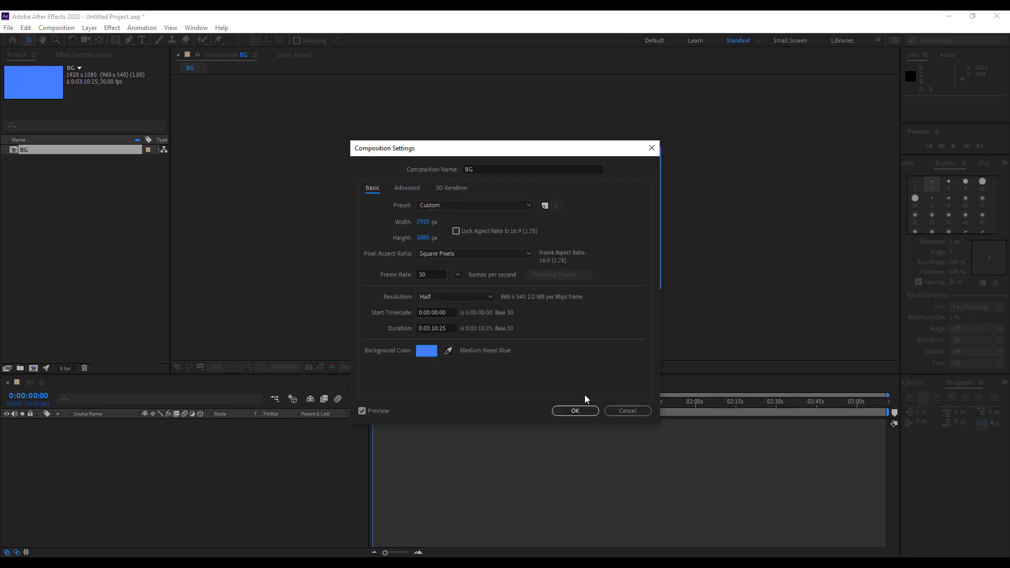
left_click(578, 411)
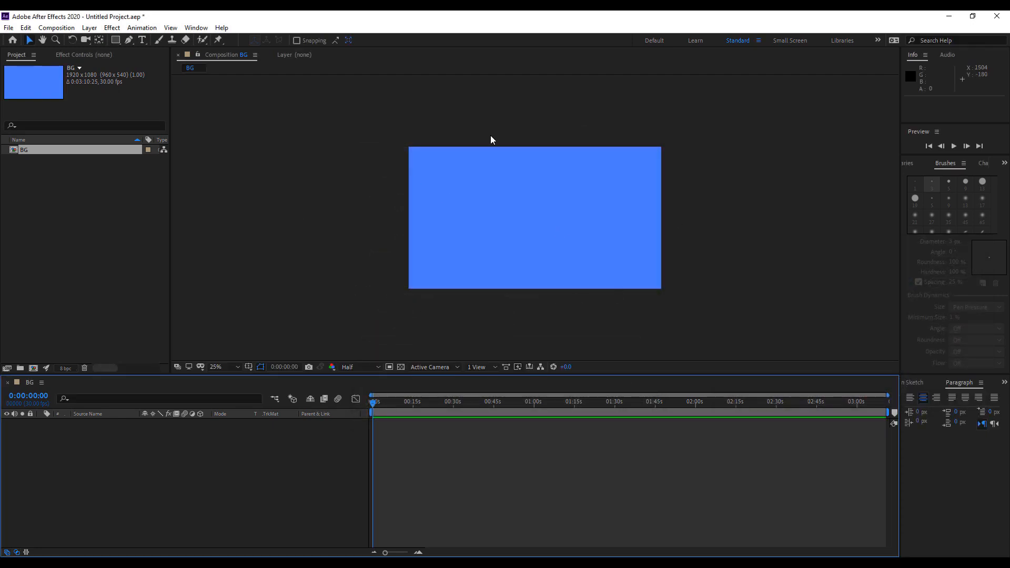
Create three more compositions, Comp 1, Comp 2 and Comp 3, with the default names and the same settings.
key("period")
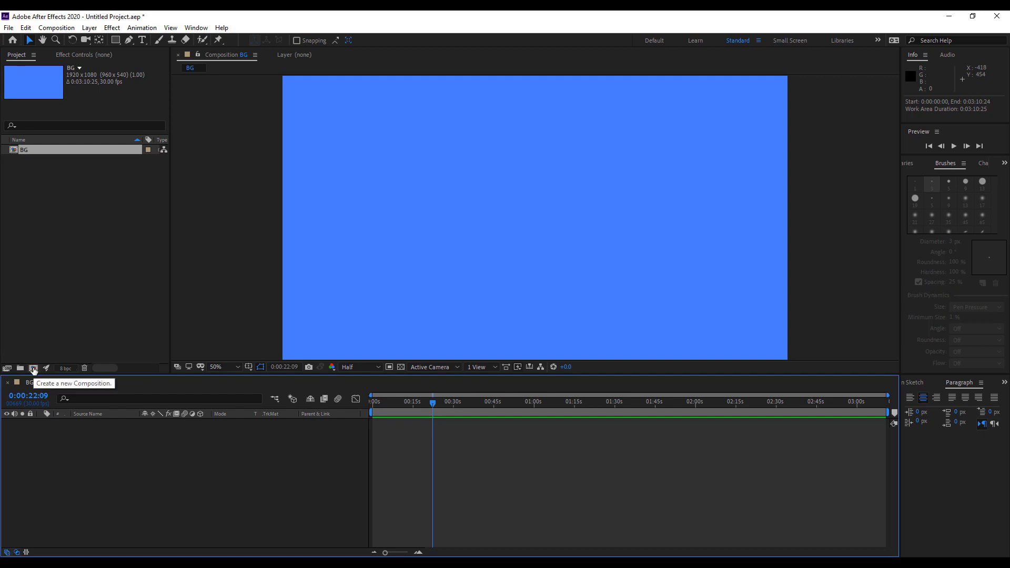
left_click(33, 368)
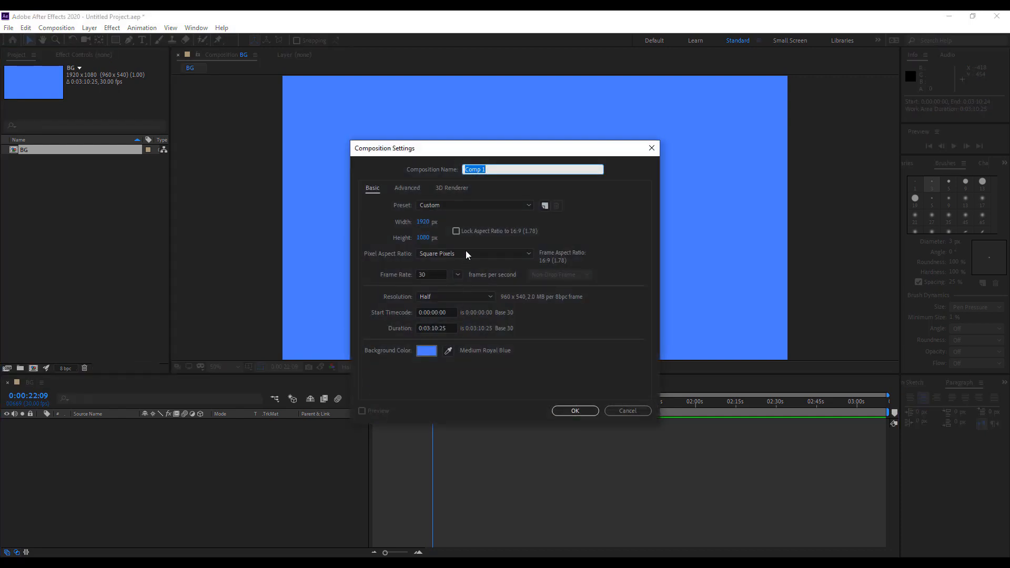
left_click(574, 411)
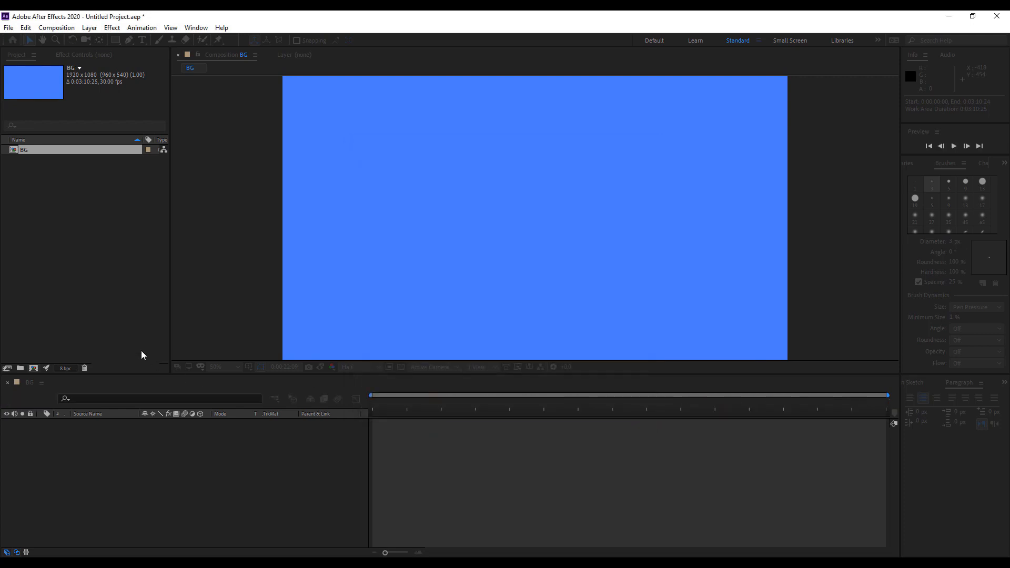
left_click(33, 368)
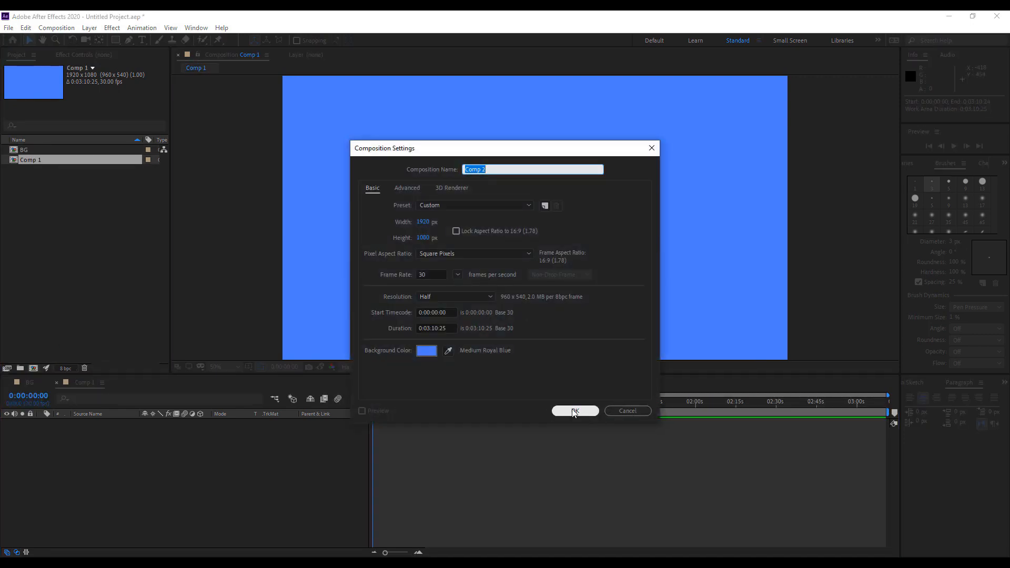
left_click(576, 410)
left_click(35, 368)
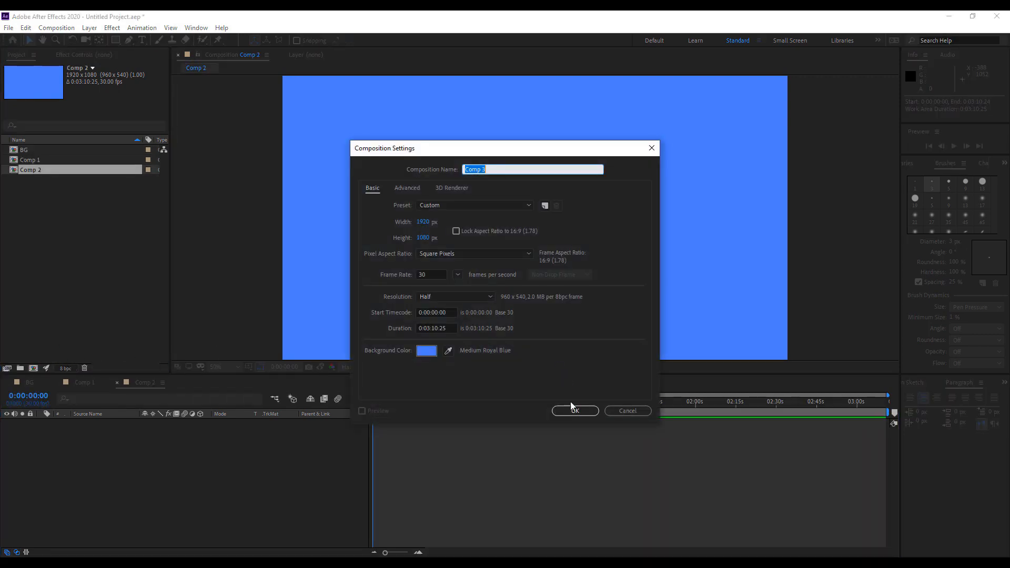
left_click(576, 412)
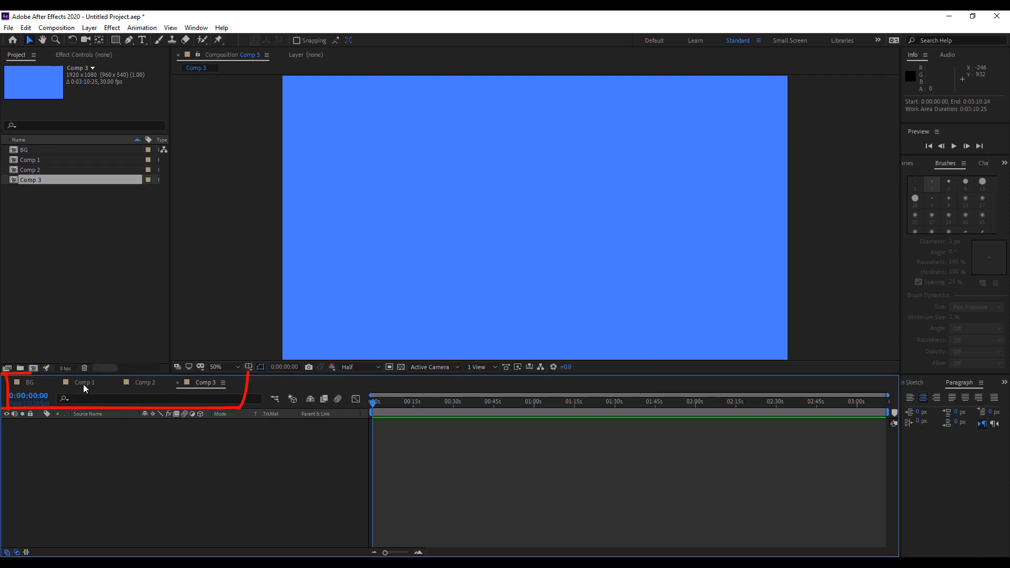
Look through the timelines of BG, Comp 1, Comp 2 and Comp 3 by switching between the open compositions.
left_click(125, 385)
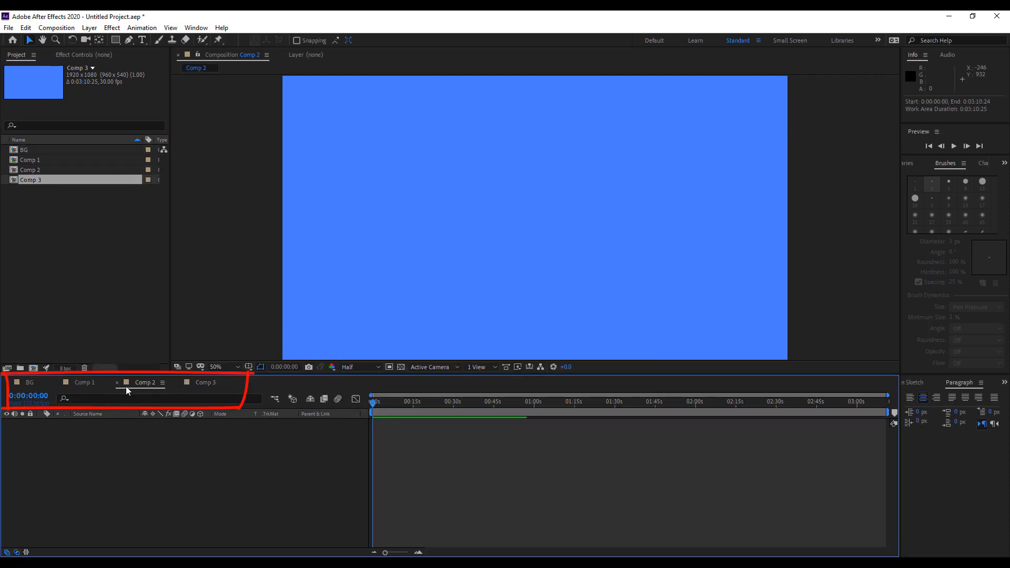
left_click(79, 383)
left_click(144, 383)
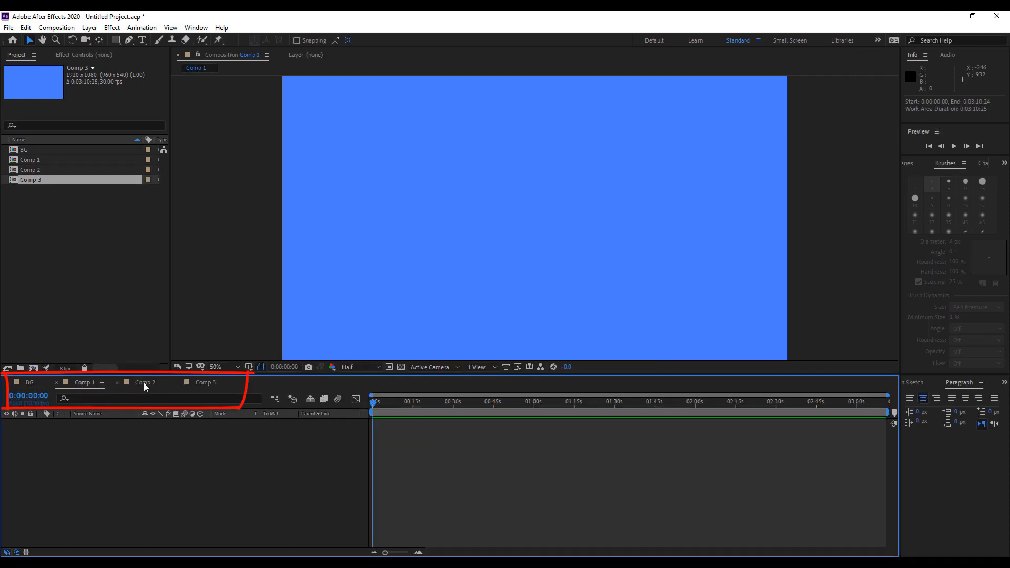
left_click(199, 384)
left_click(149, 385)
left_click(85, 384)
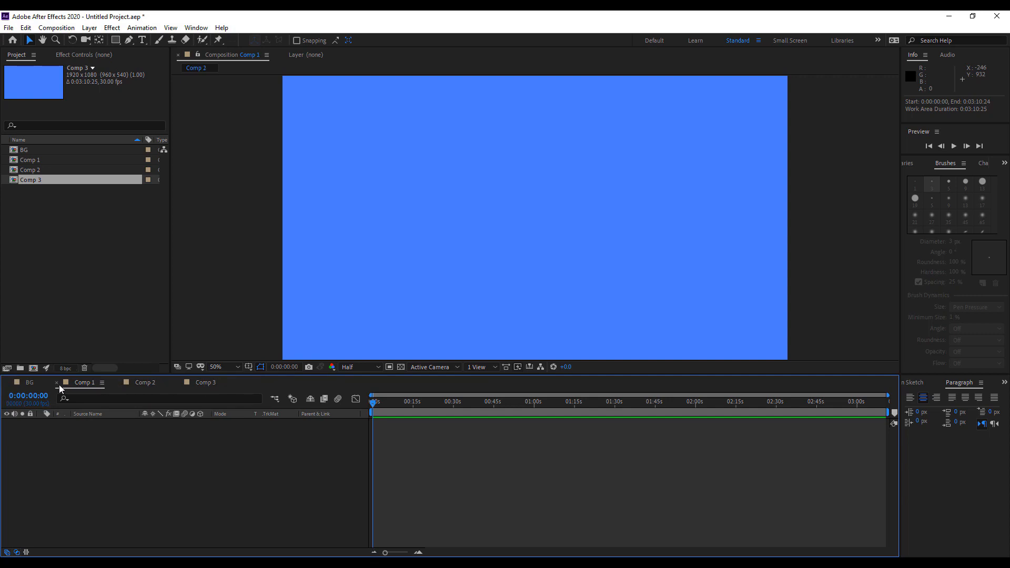
left_click(30, 384)
left_click(77, 384)
left_click(29, 383)
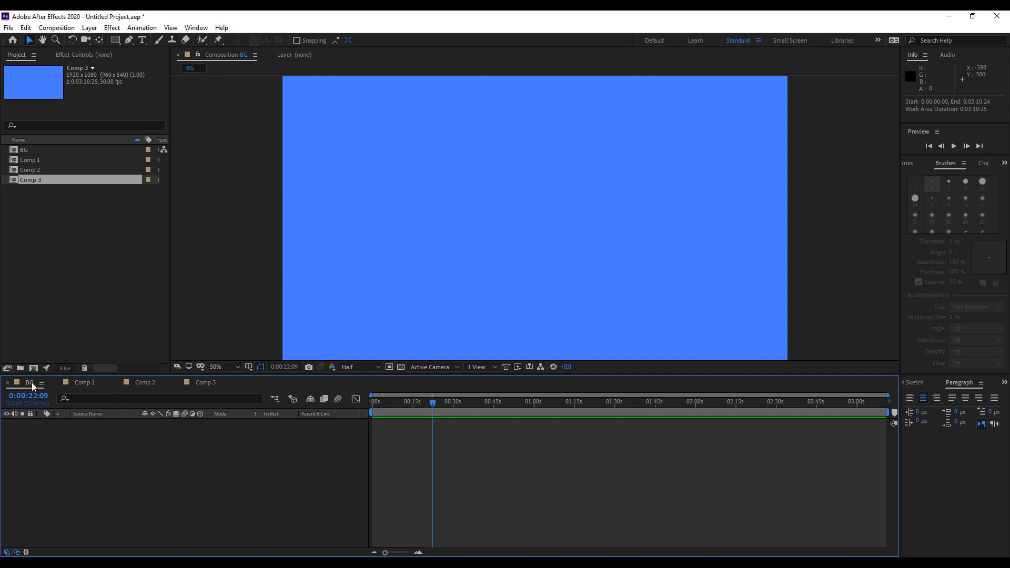
Add a text layer reading "zee" to Comp 1, left of the frame's center.
left_click(81, 381)
key("ctrl+t")
left_click(436, 214)
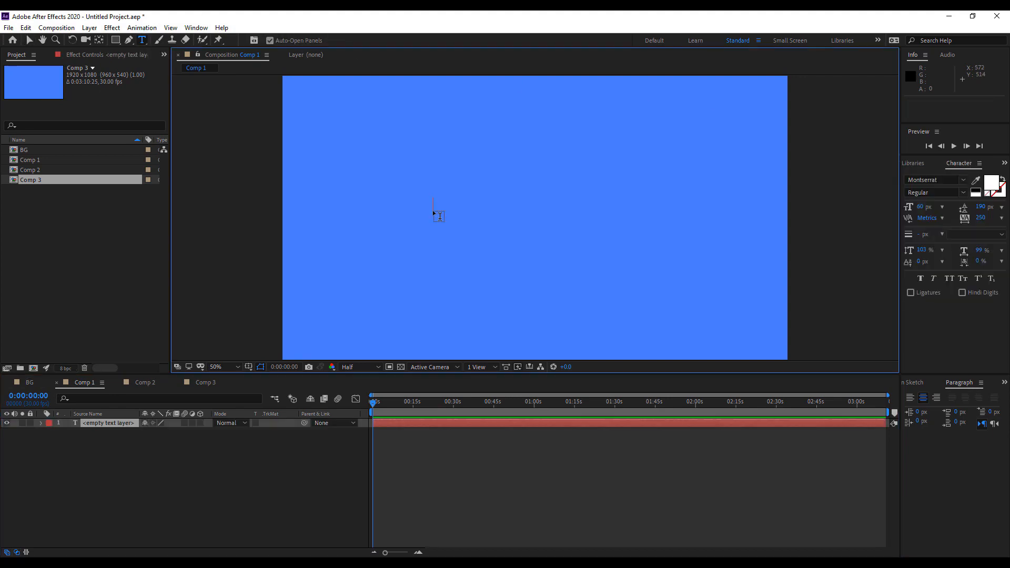
type("zee")
Add a text layer reading "kreate" to the upper-left part of Comp 2's frame.
left_click(149, 384)
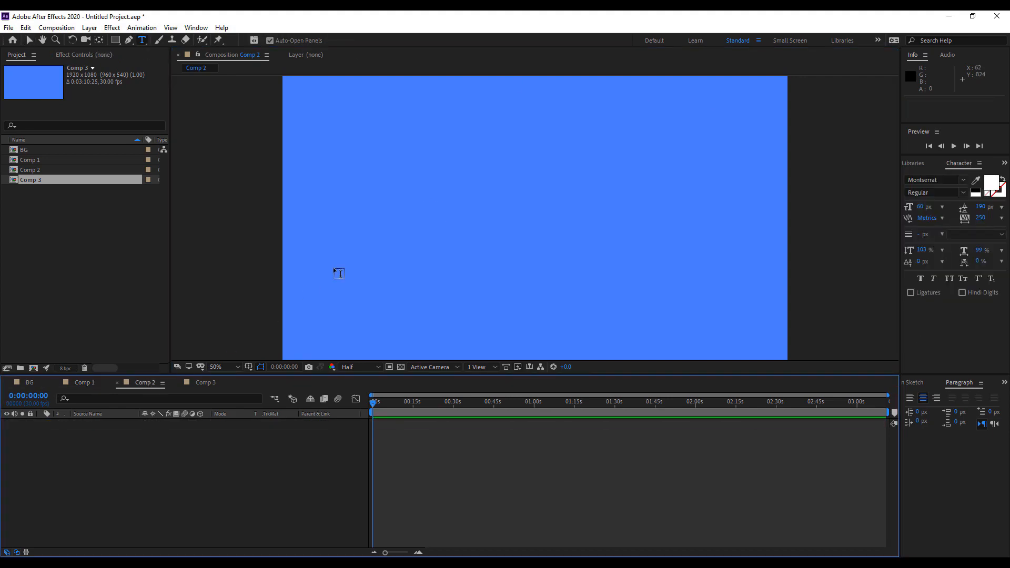
left_click(437, 184)
type("k")
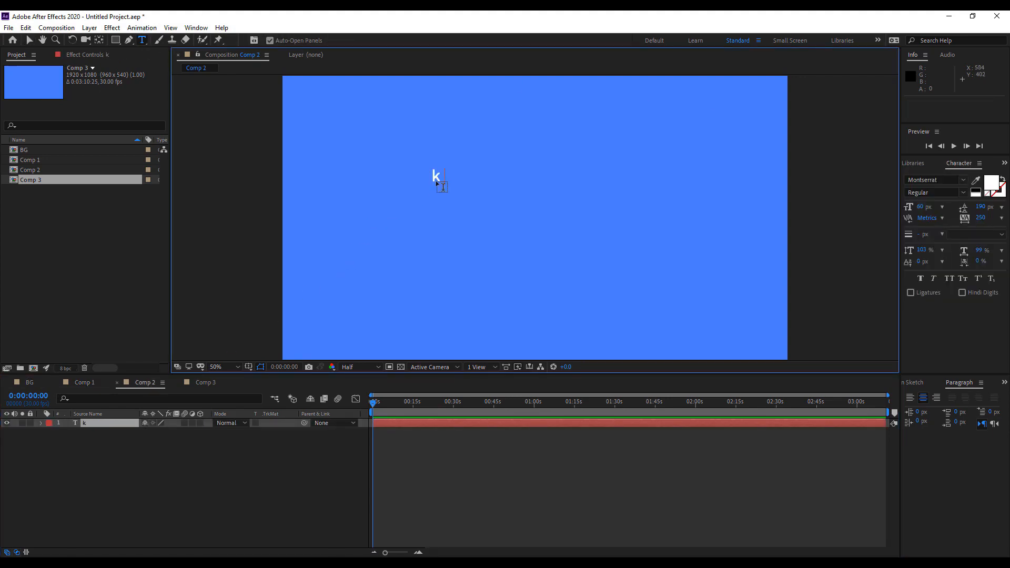
type("reate")
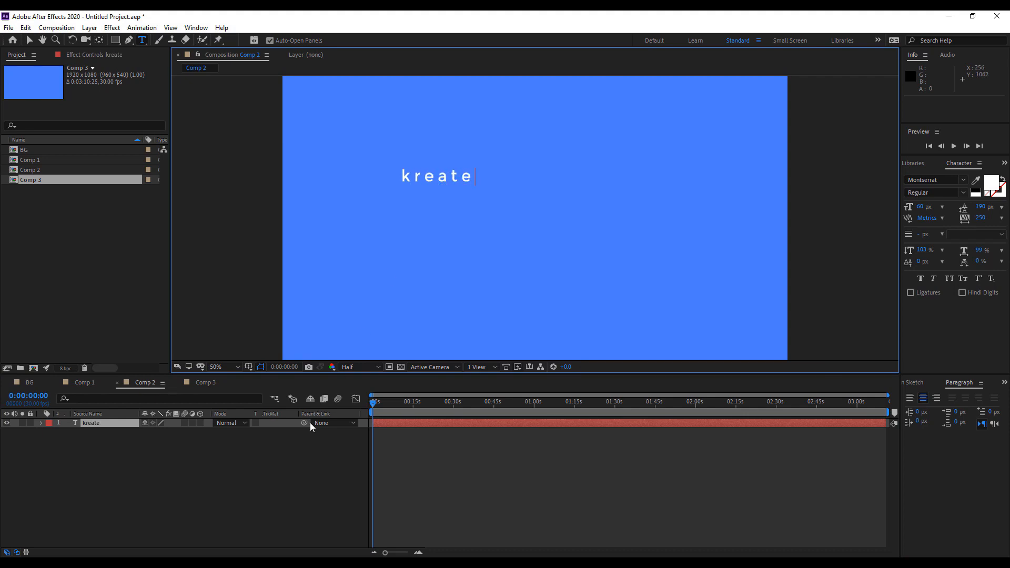
left_click(277, 389)
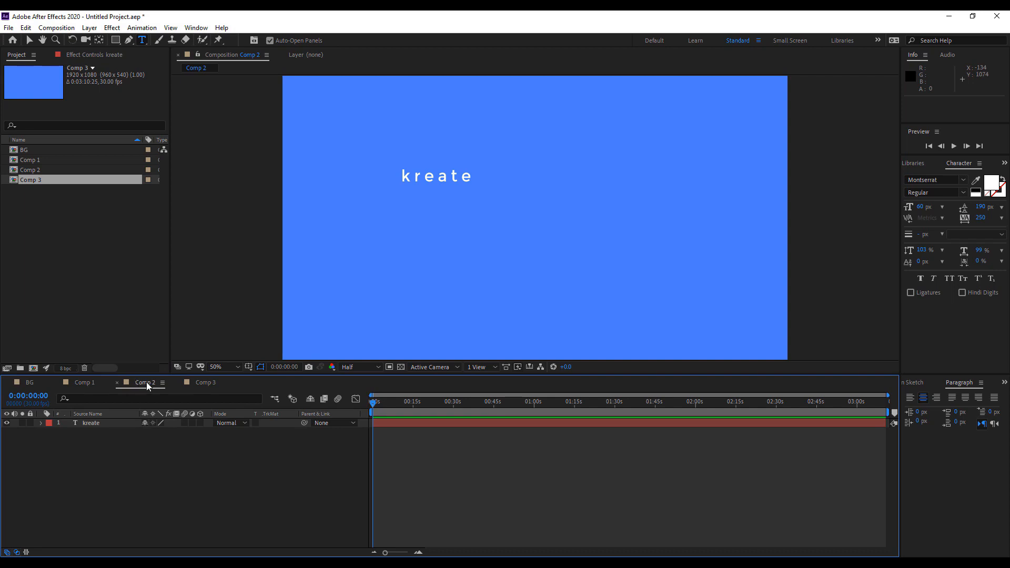
Nest Comp 1 in the BG composition's timeline and place Comp 2 above it.
left_click(84, 383)
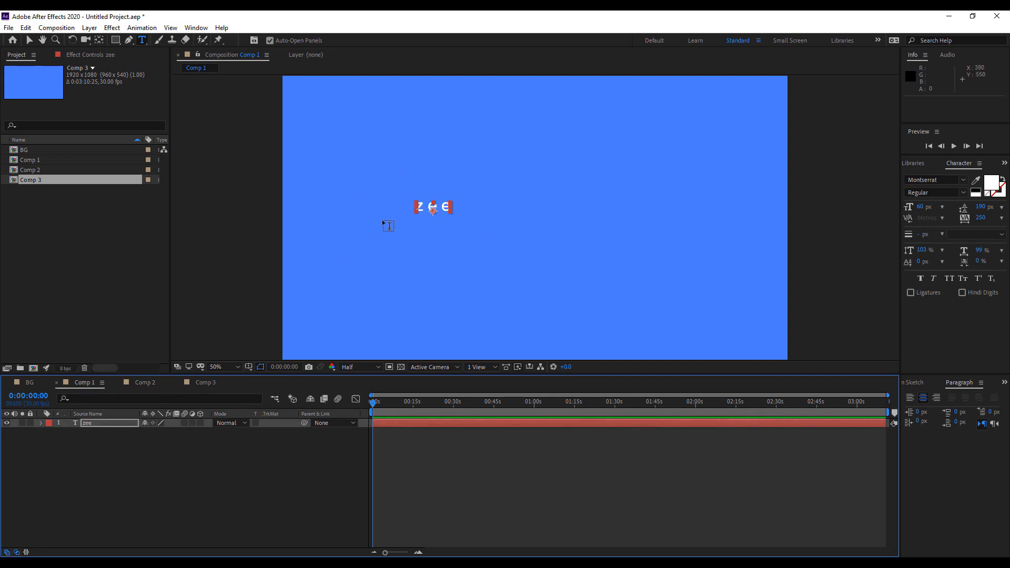
left_click(23, 383)
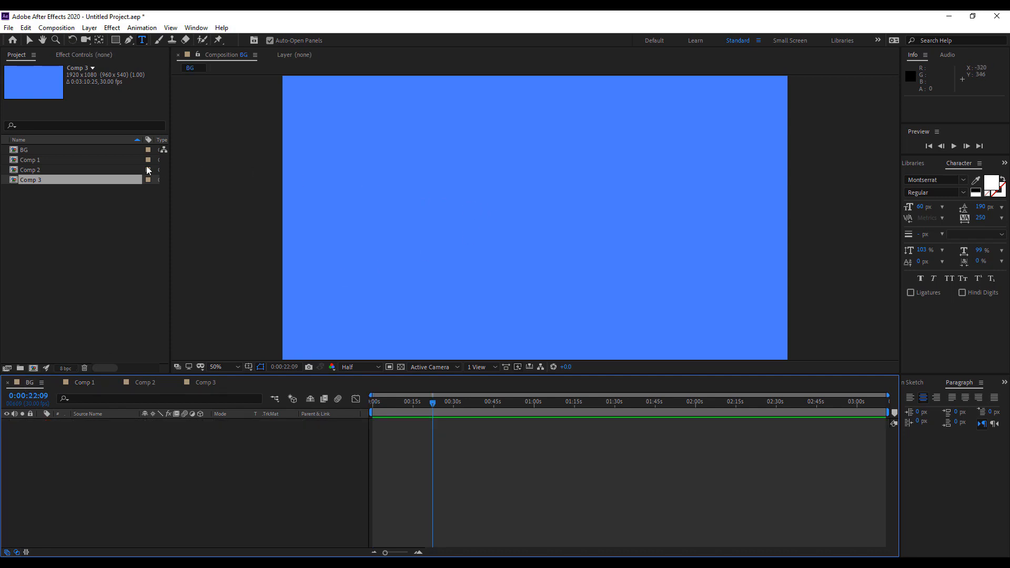
left_click_drag(33, 160, 73, 438)
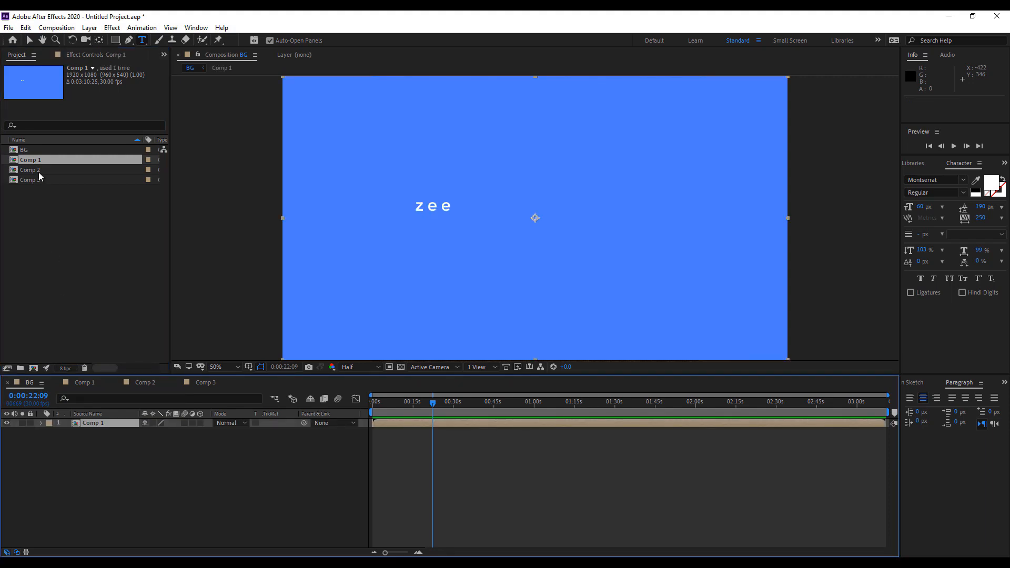
left_click_drag(39, 172, 104, 419)
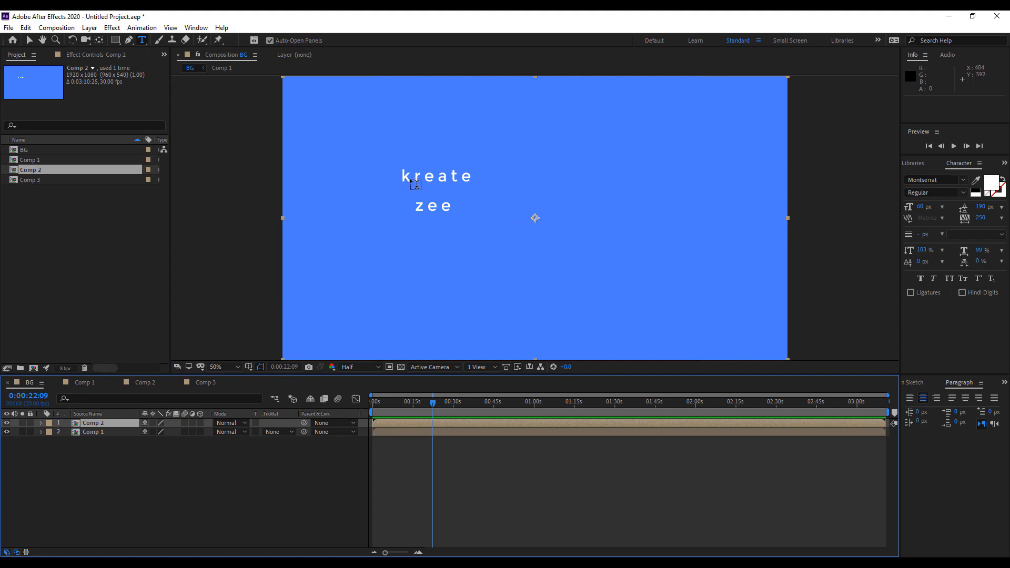
Import Creative solution 2.mp4 as footage and add it as a layer in Comp 3.
left_click(87, 386)
left_click(138, 382)
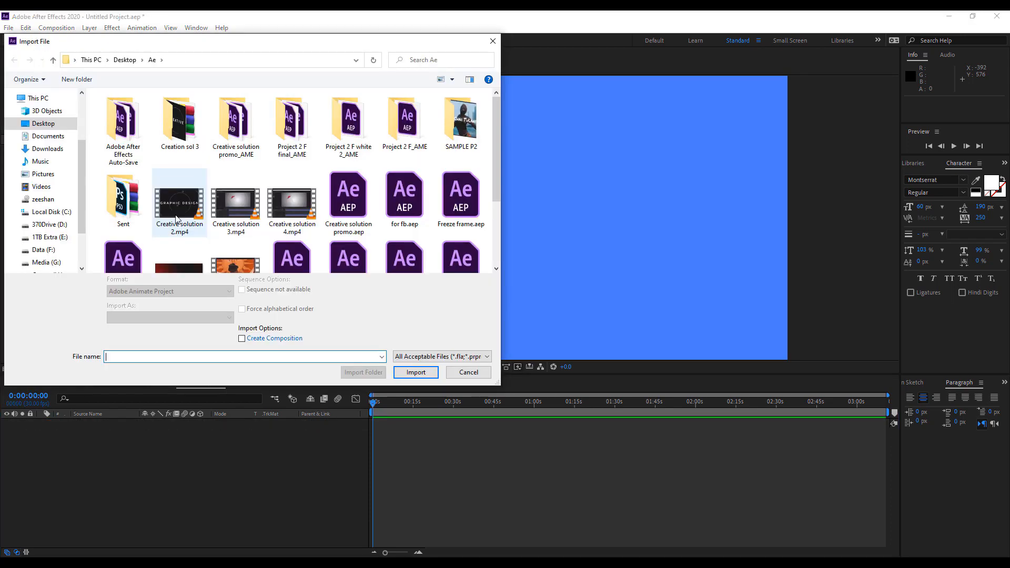
left_click(179, 202)
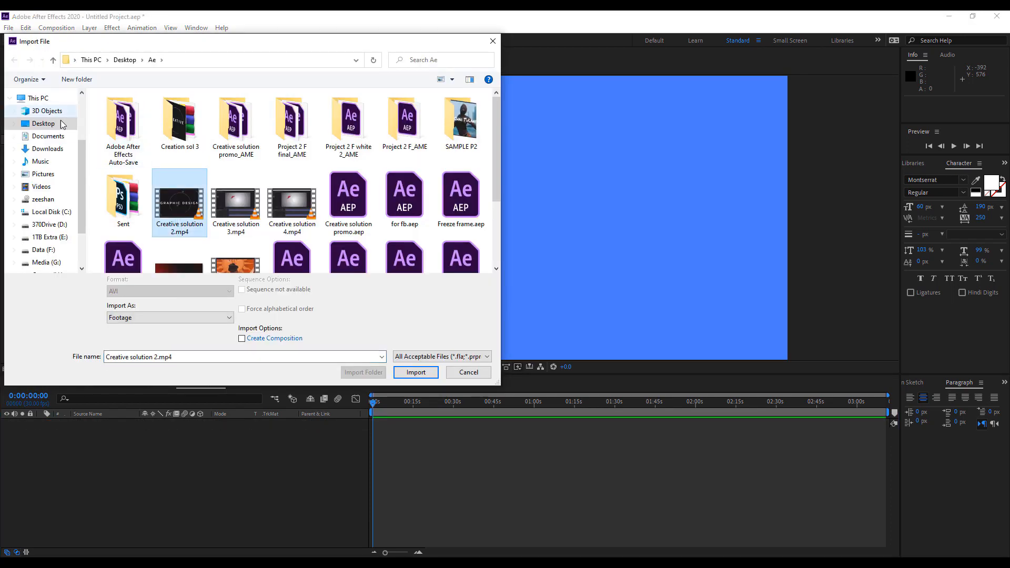
left_click(416, 373)
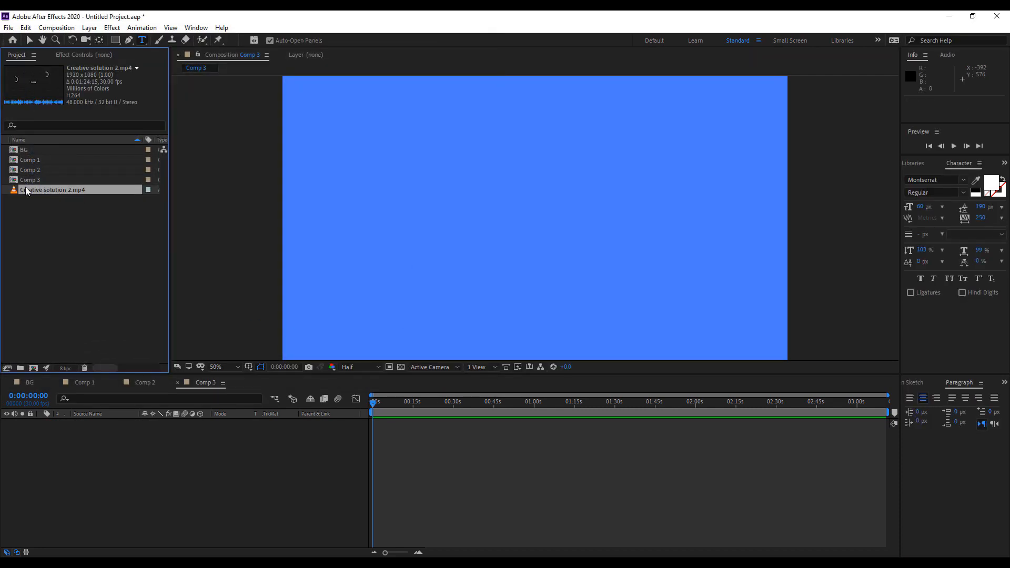
left_click_drag(34, 190, 62, 438)
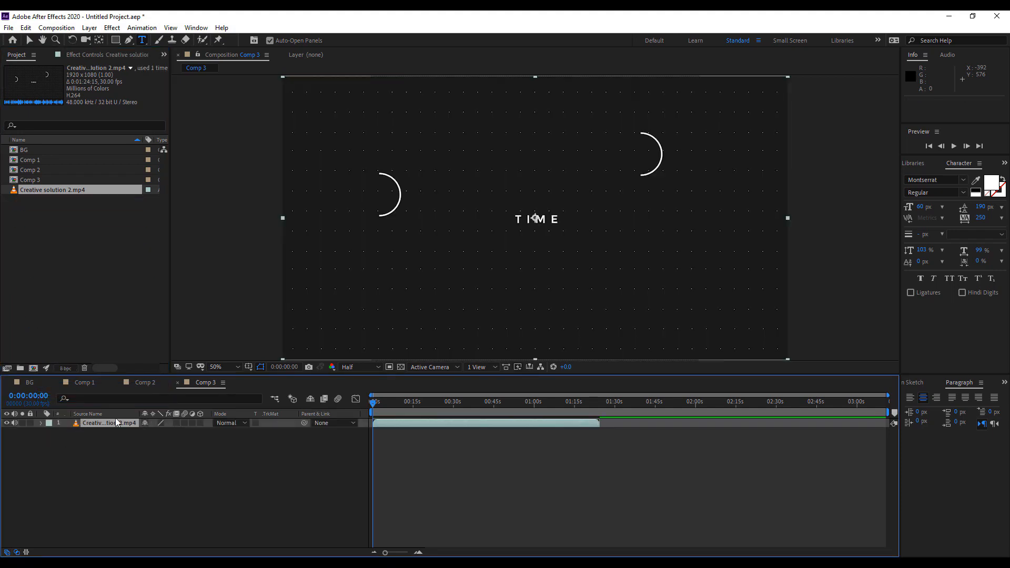
Compare the contents of the BG and Comp 3 compositions, ending on BG.
left_click(29, 380)
left_click(204, 382)
left_click(29, 383)
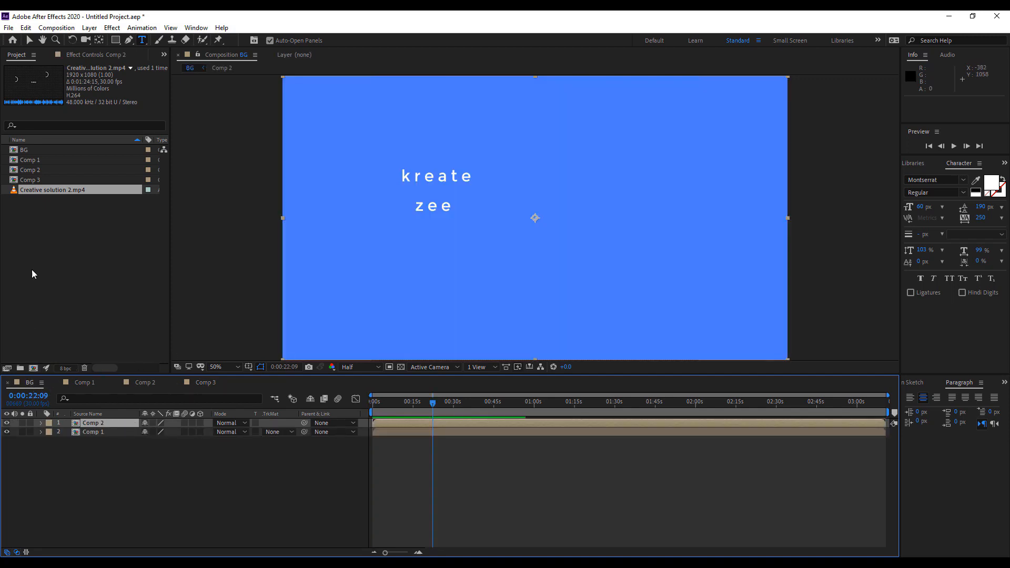
Compare the nested compositions in BG with the video footage layer in Comp 3, ending on Comp 3.
left_click_drag(34, 179, 81, 436)
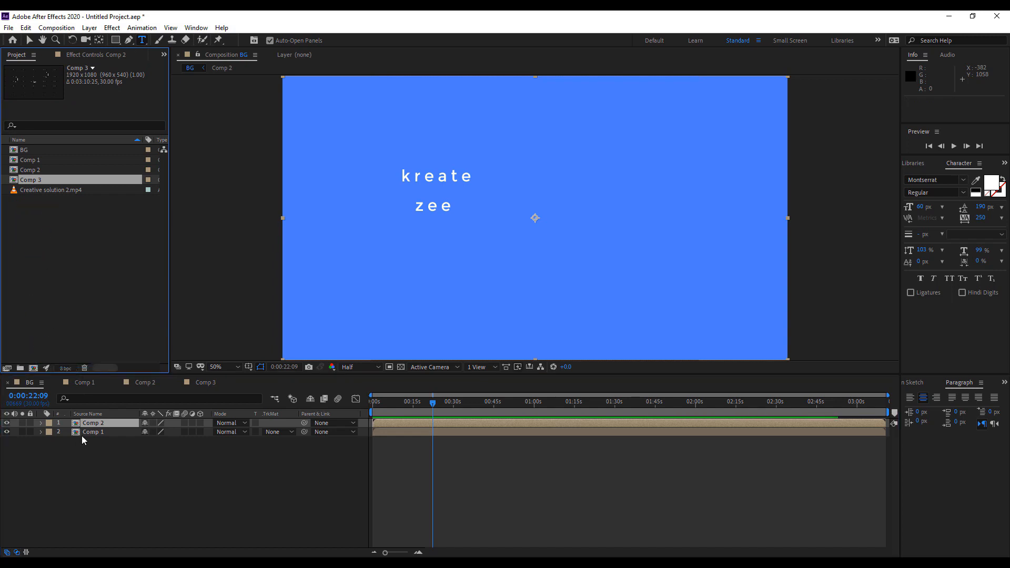
left_click(200, 380)
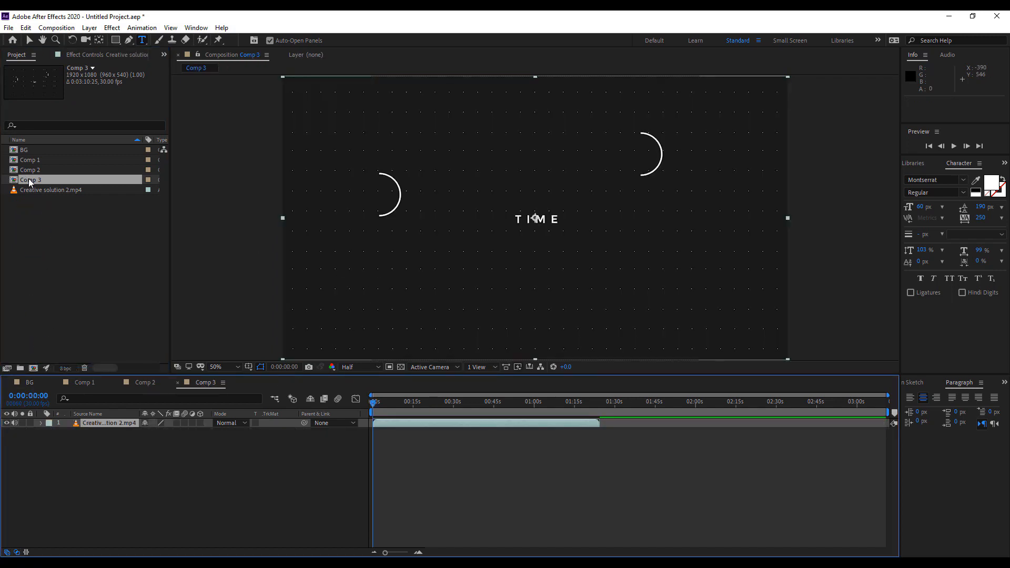
left_click(30, 382)
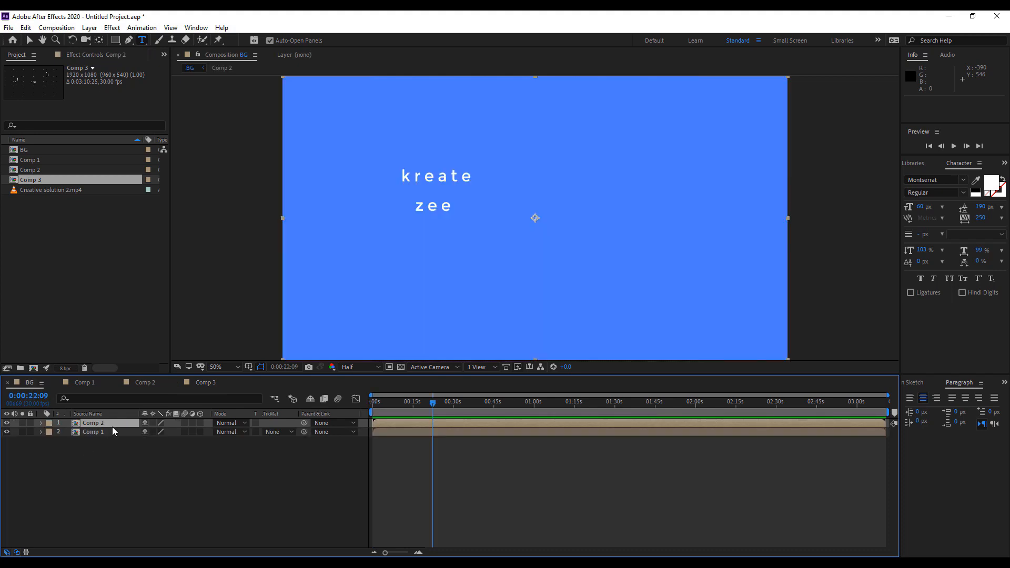
left_click(195, 383)
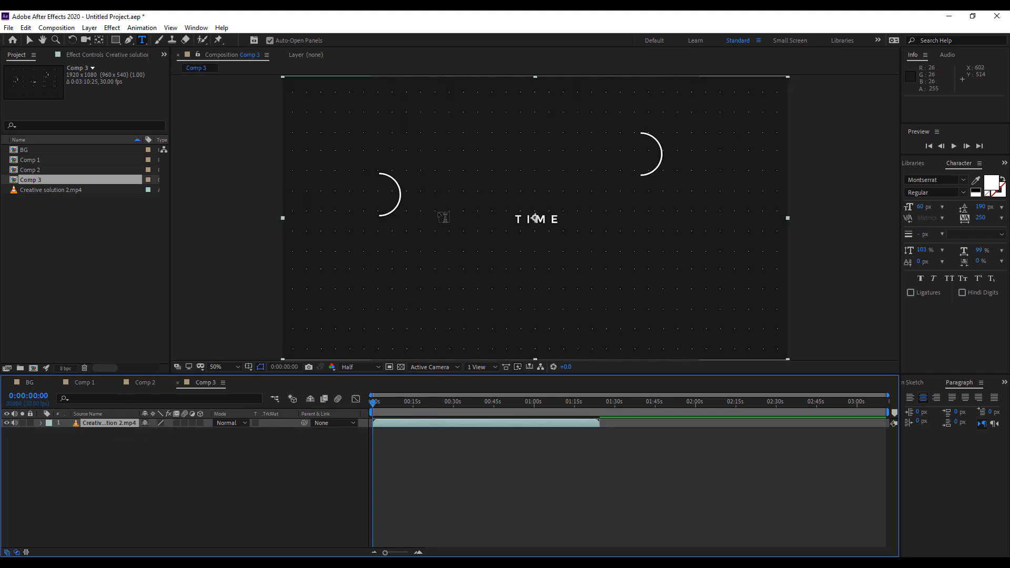
Play Comp 3's video footage from the beginning of the timeline and stop the preview.
key("period")
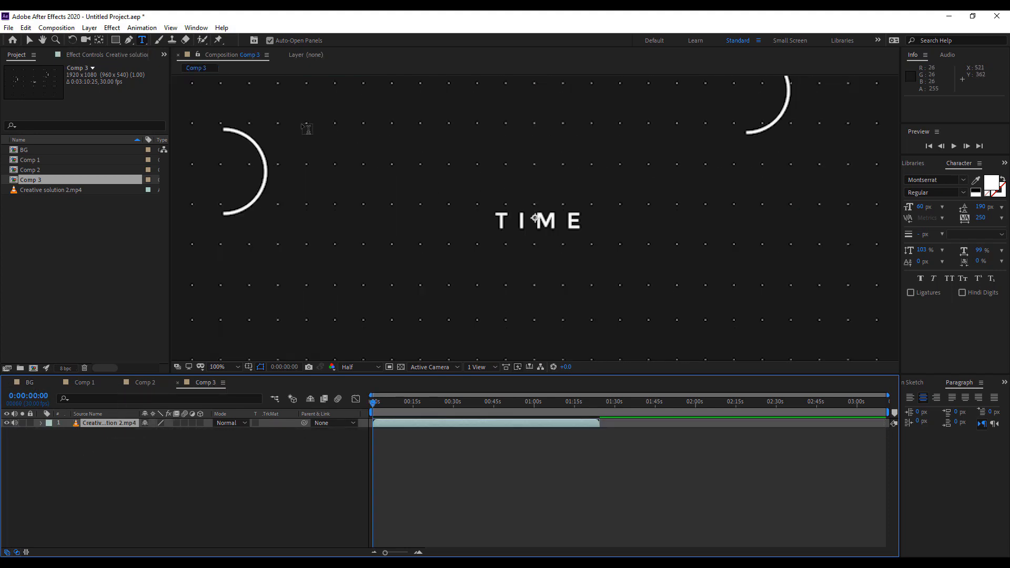
key("comma")
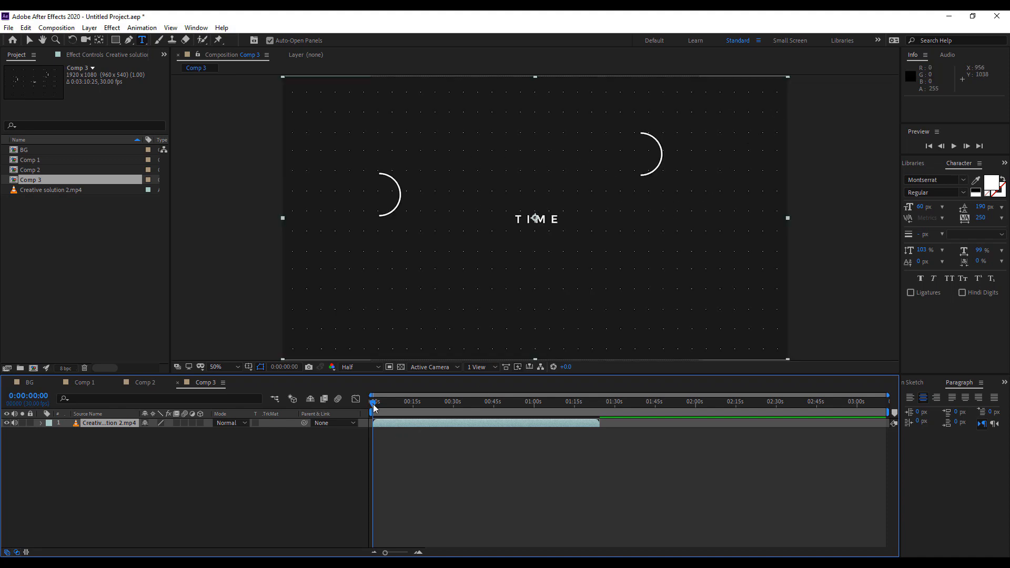
mouse_move(373, 404)
left_mouse_down()
mouse_move(390, 406)
mouse_move(371, 410)
left_mouse_up()
key("space")
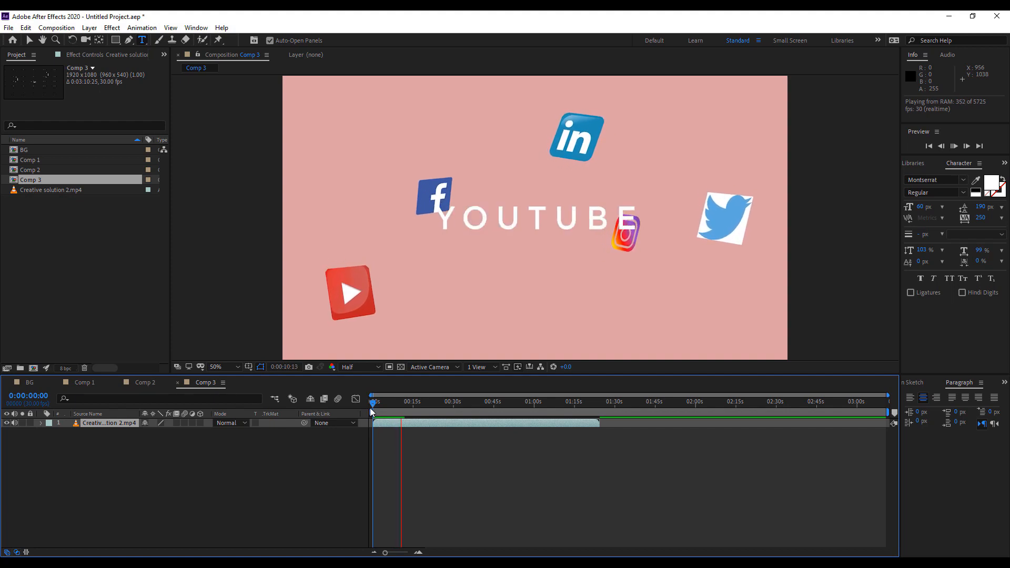
key("space")
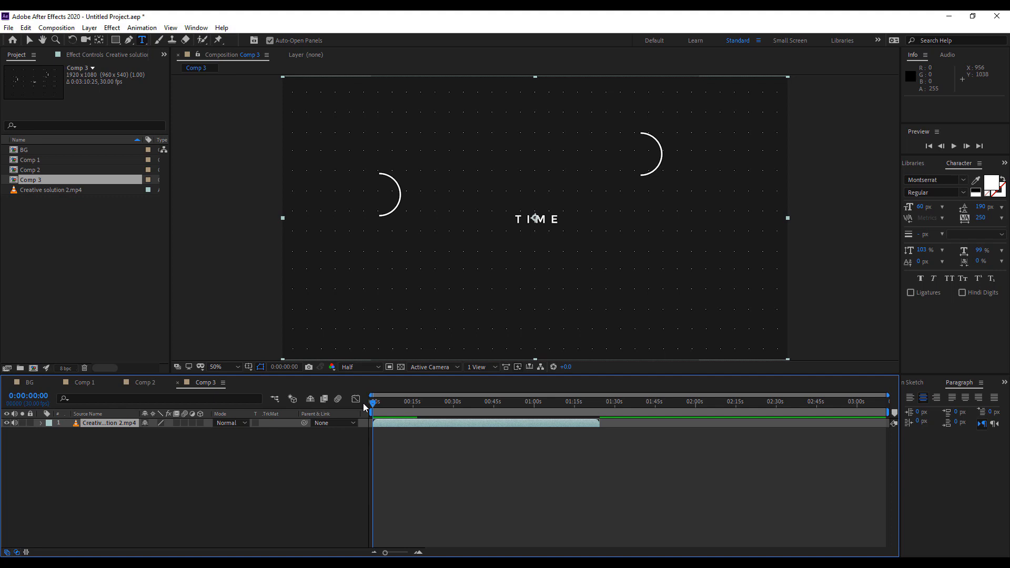
Return to the BG composition, and briefly open and close the Home screen.
left_click(35, 384)
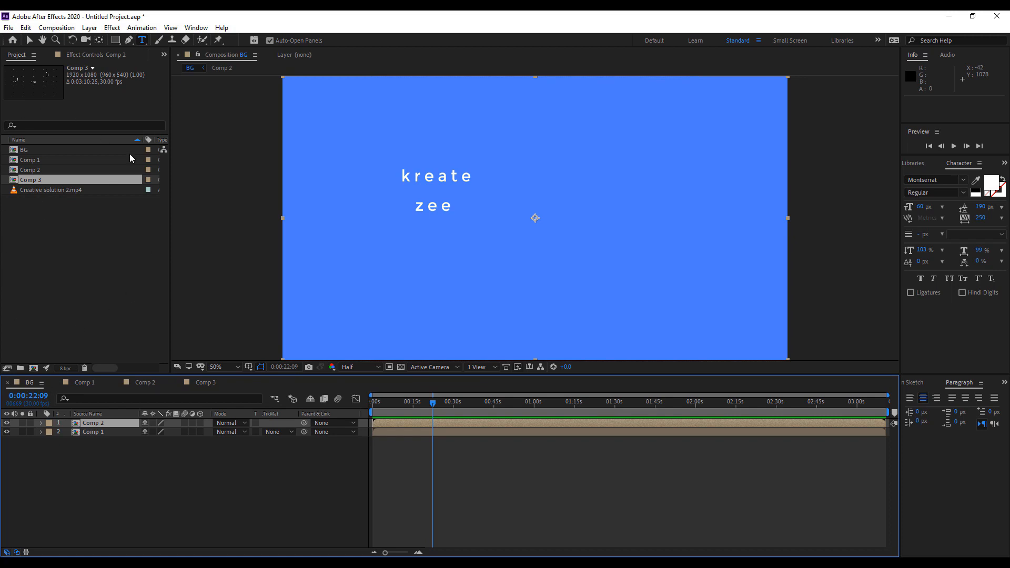
left_click(12, 40)
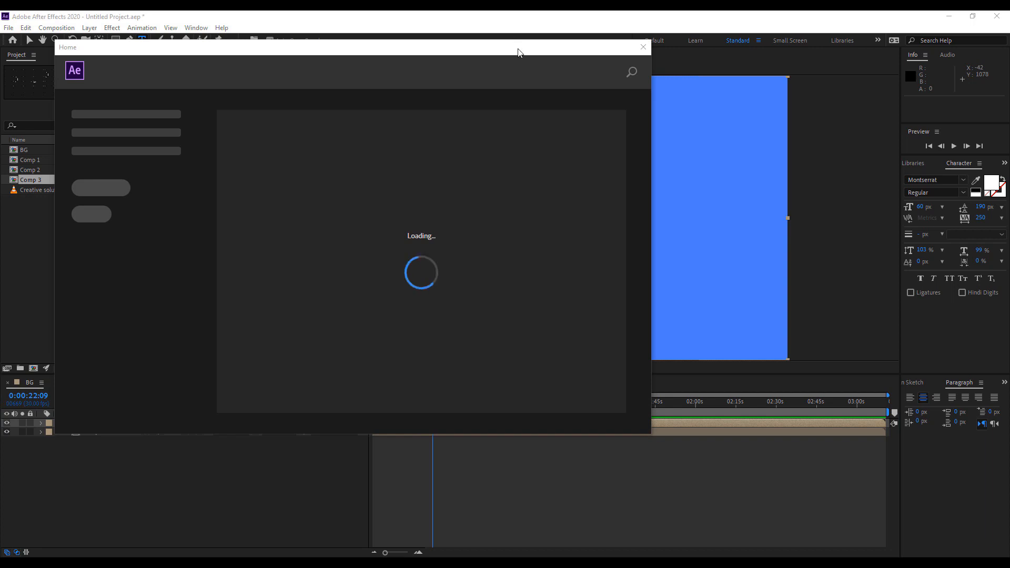
key("Escape")
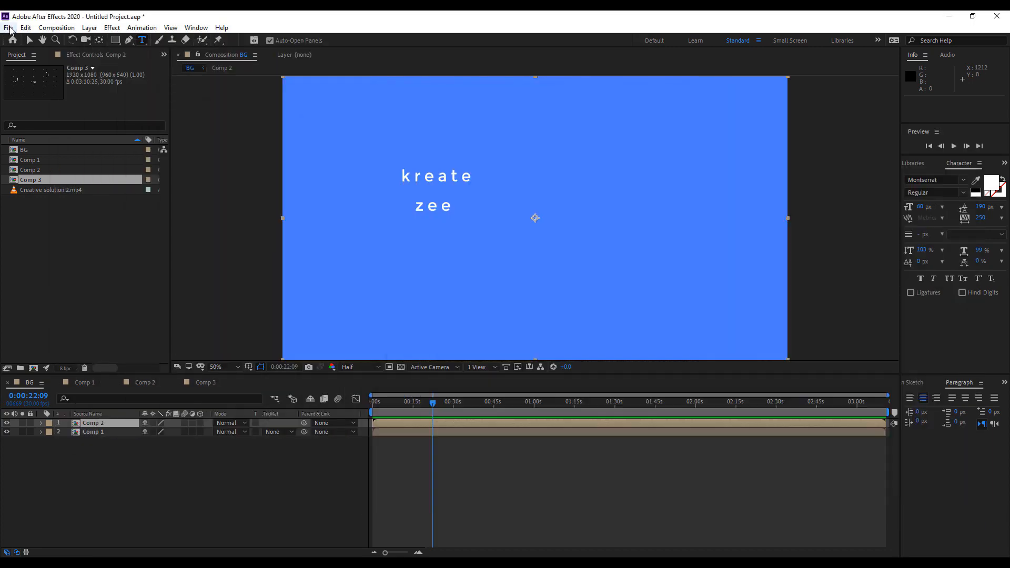
Open Comp 3 and pan its frame at 200% magnification with the Hand tool.
left_click(30, 39)
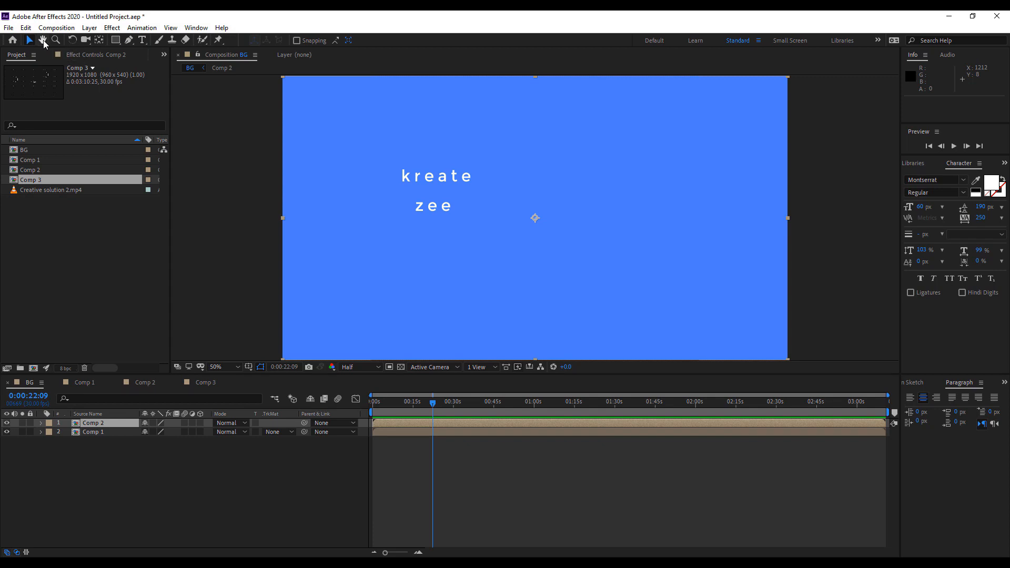
left_click(42, 40)
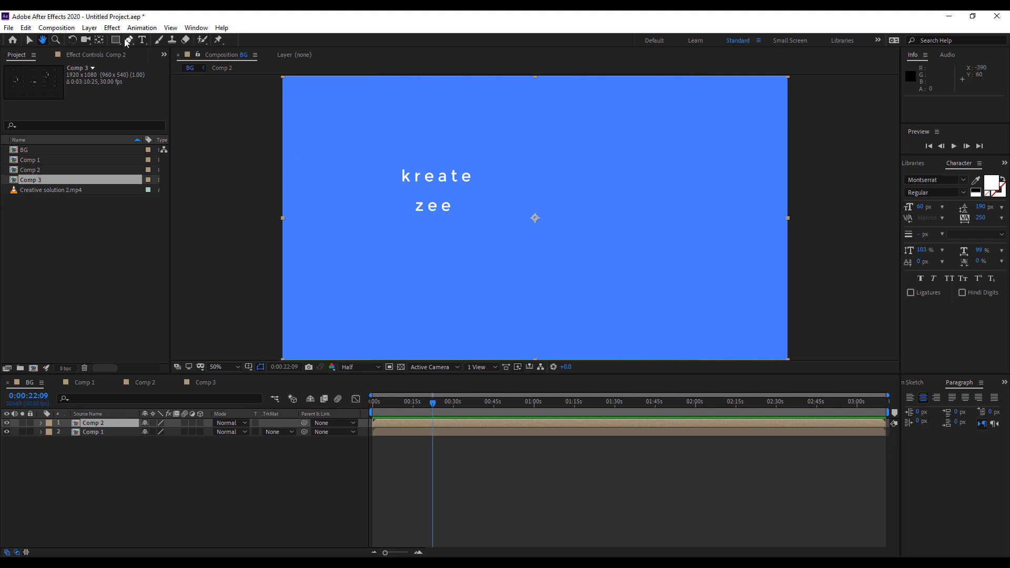
left_click(58, 193)
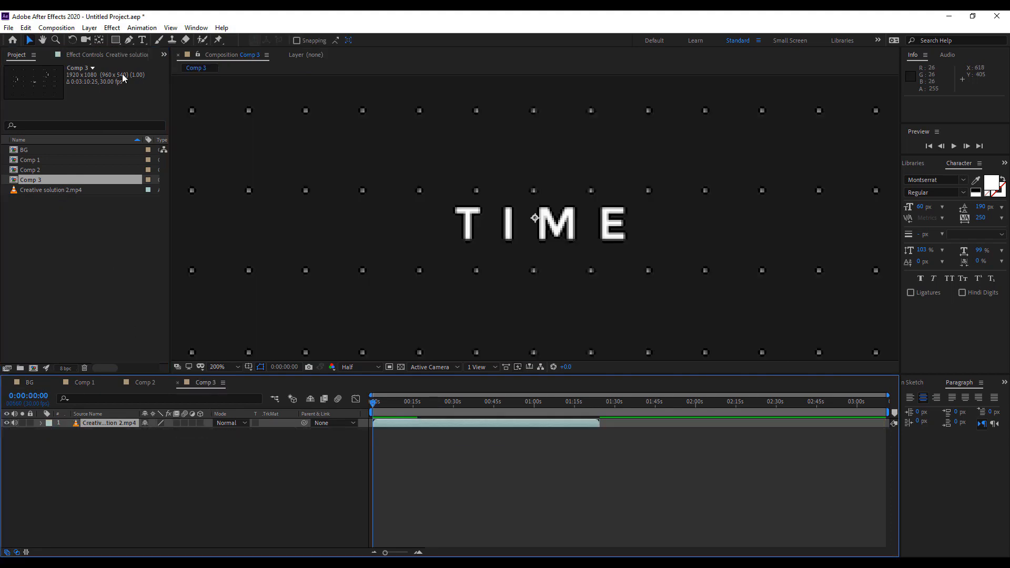
left_click(43, 39)
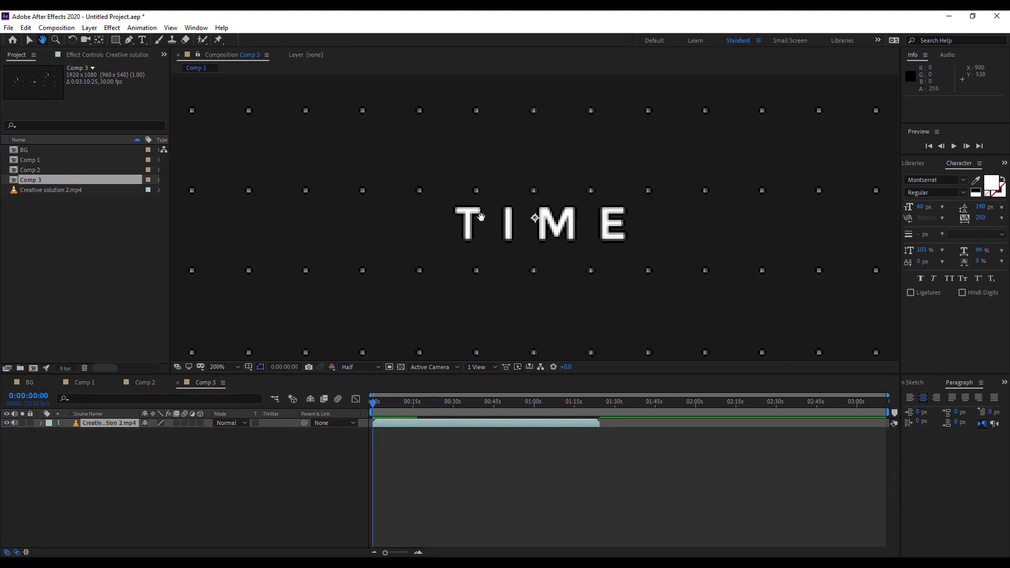
scroll(409, 147, "down", 1)
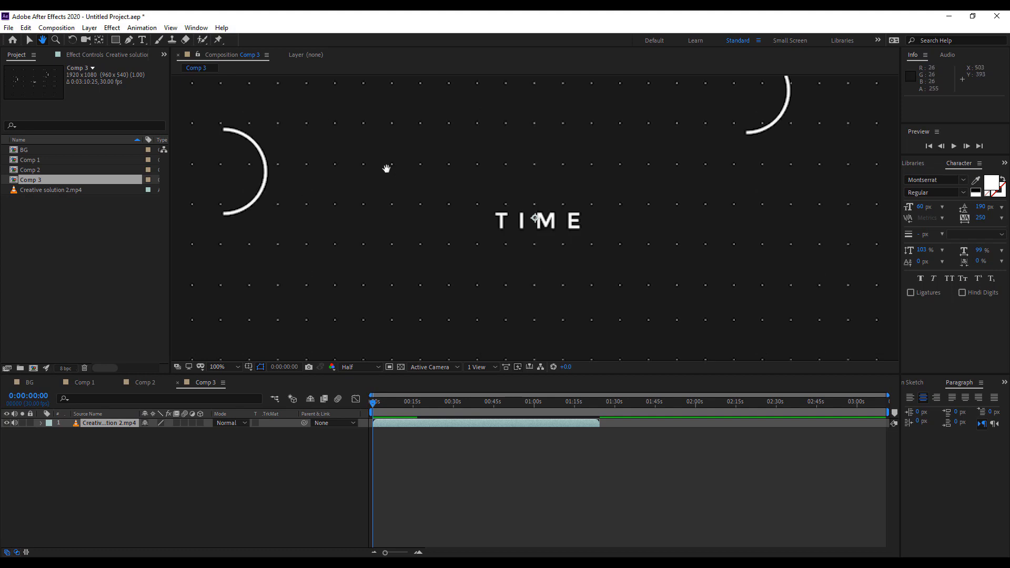
scroll(478, 199, "up", 1)
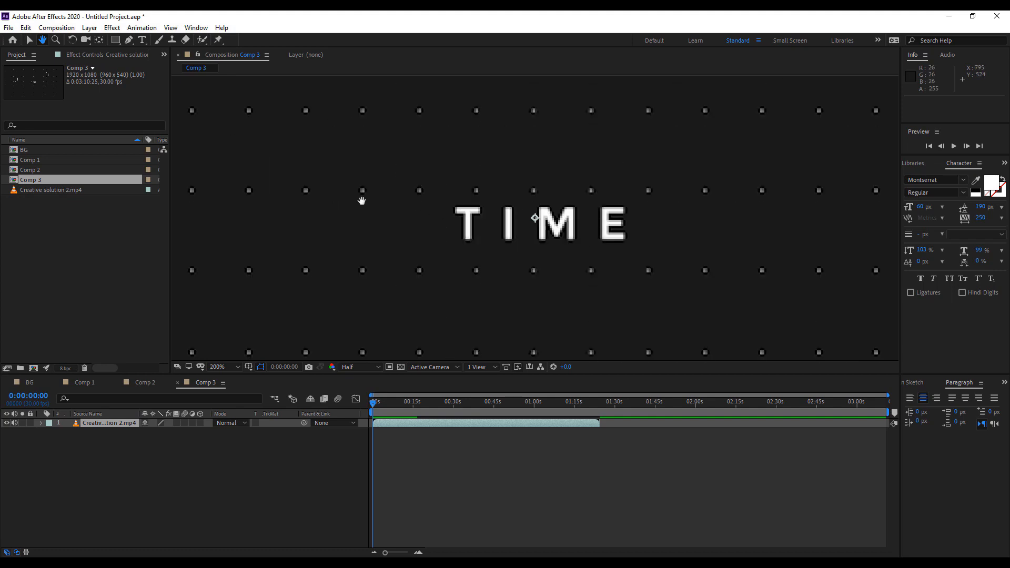
left_click_drag(362, 200, 248, 301)
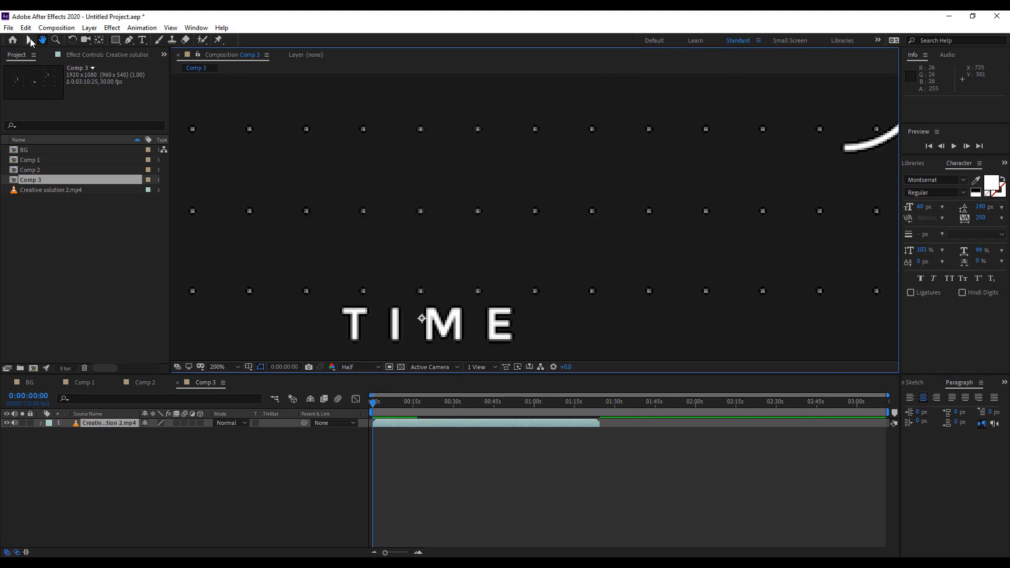
Try moving the video layer in Comp 3 to about position 1002, 479 with the Selection tool, and undo the move.
left_click(30, 41)
left_click_drag(370, 306, 414, 242)
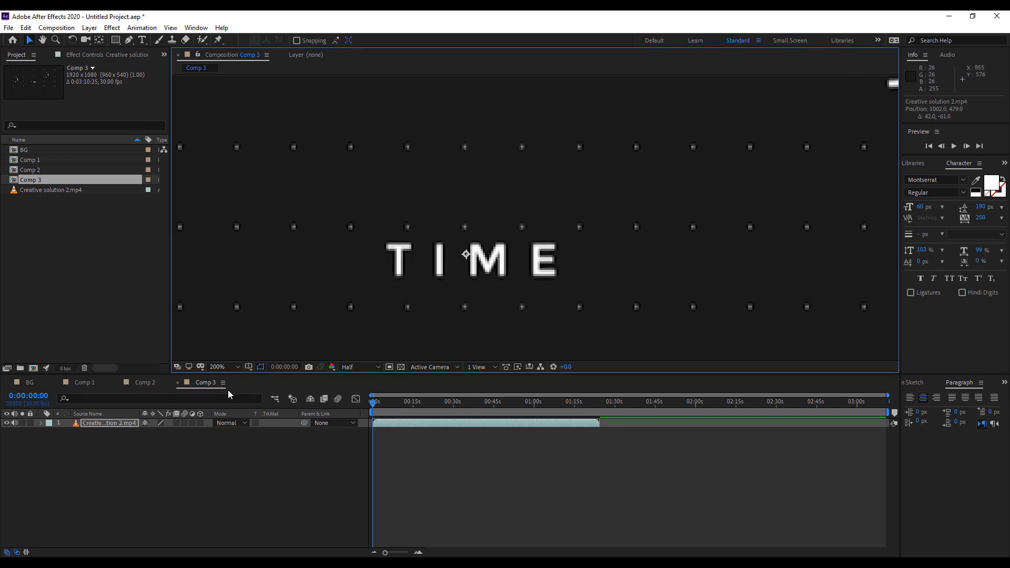
key("ctrl+z")
Examine the TIME lettering in Comp 3 up close with the preview at Half resolution.
left_click(42, 40)
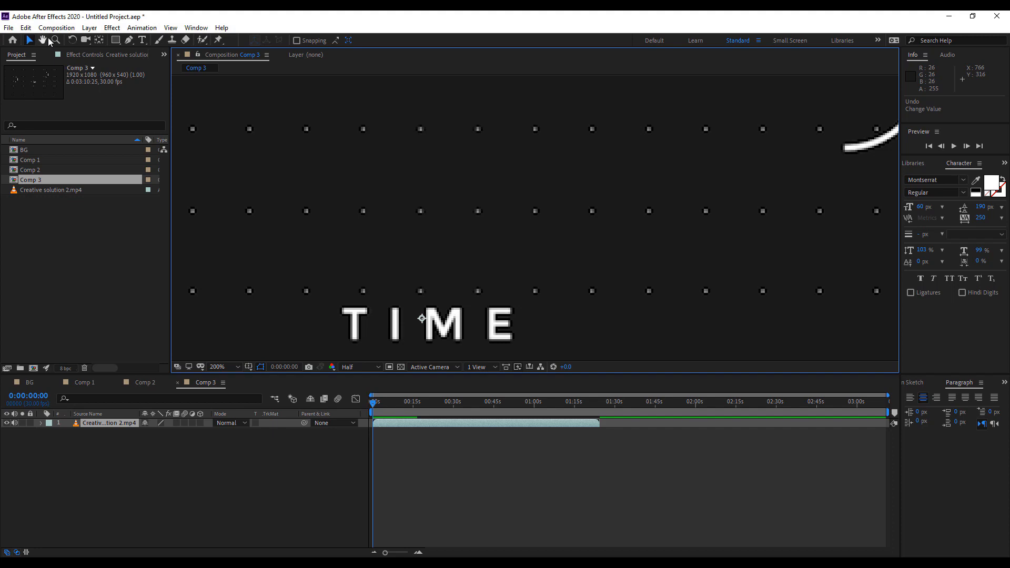
left_click_drag(415, 281, 478, 173)
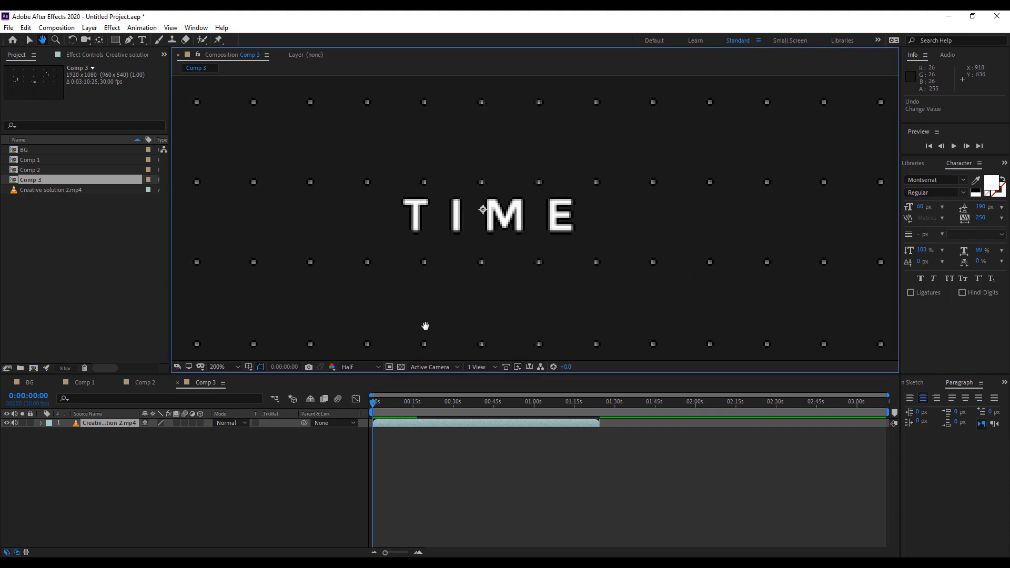
scroll(448, 212, "up", 3)
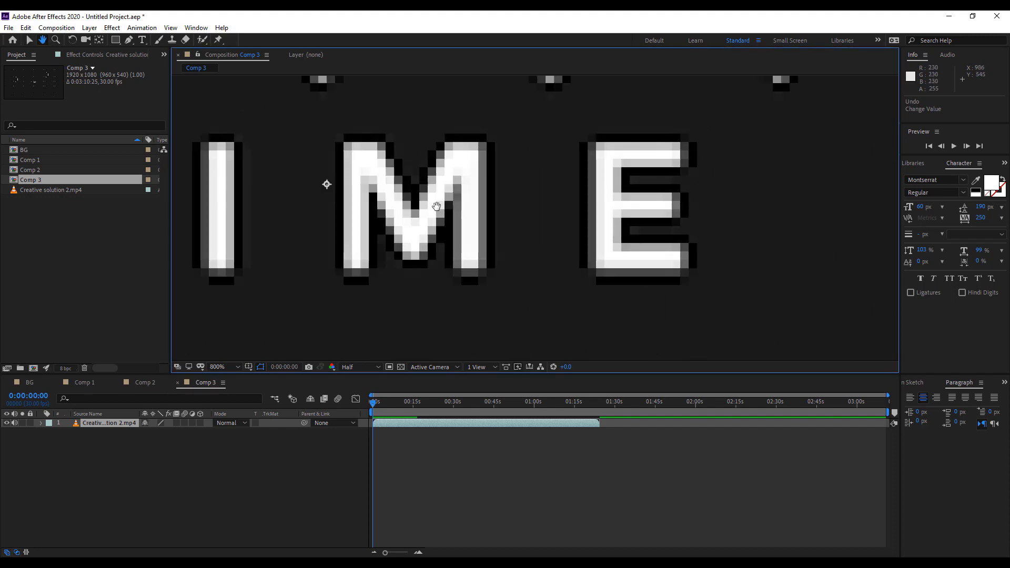
scroll(436, 207, "down", 1)
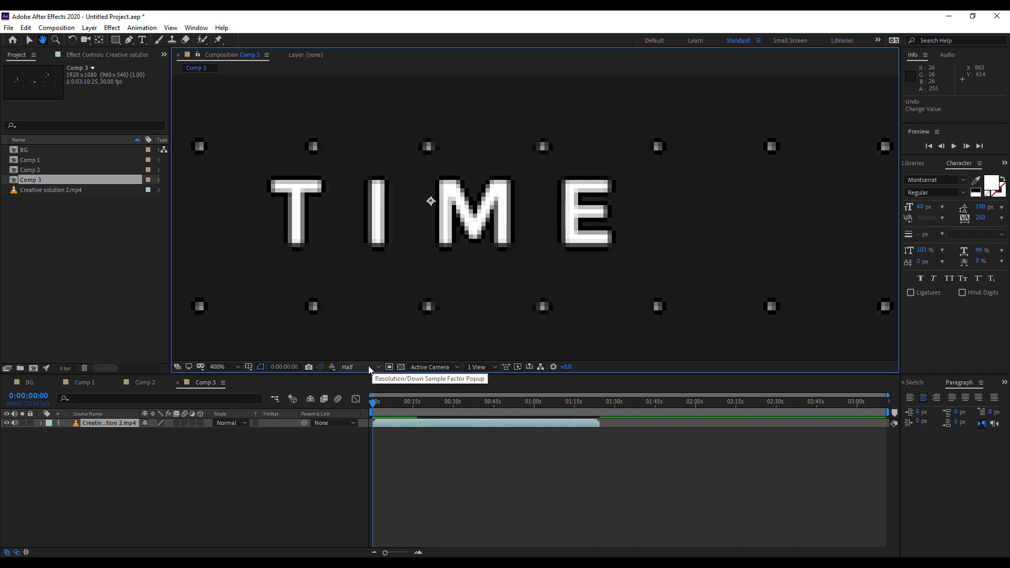
Set Comp 3's preview resolution to Full and inspect the sharpness of the TIME lettering up close.
left_click(381, 366)
left_click(364, 392)
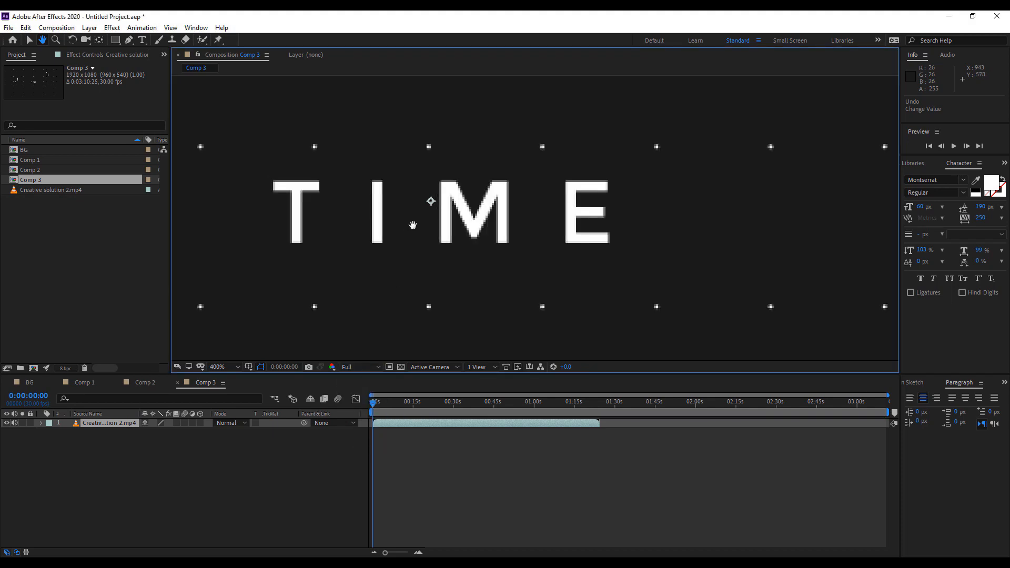
key("comma")
scroll(431, 205, "up", 2)
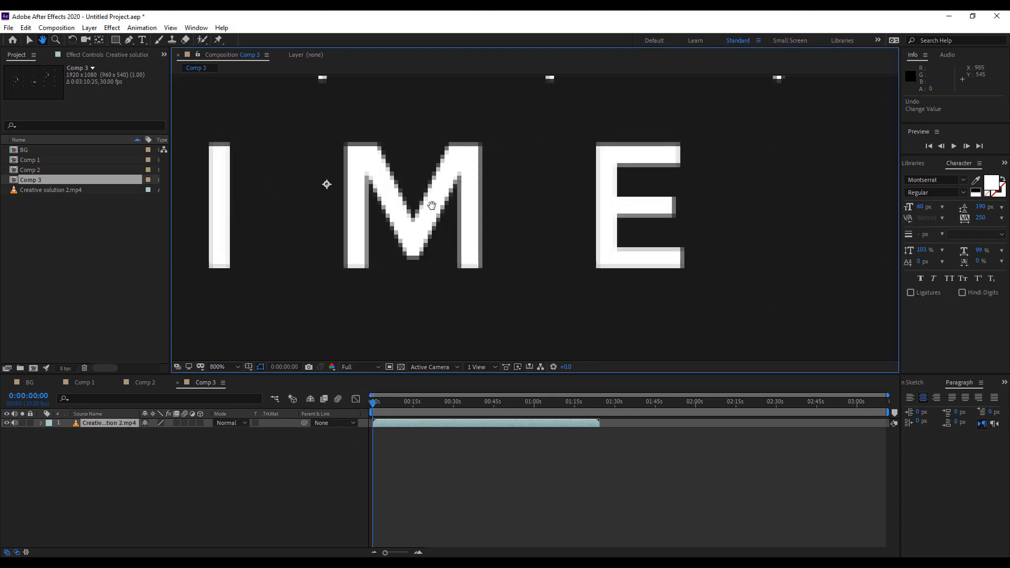
scroll(431, 206, "down", 6)
scroll(431, 206, "up", 2)
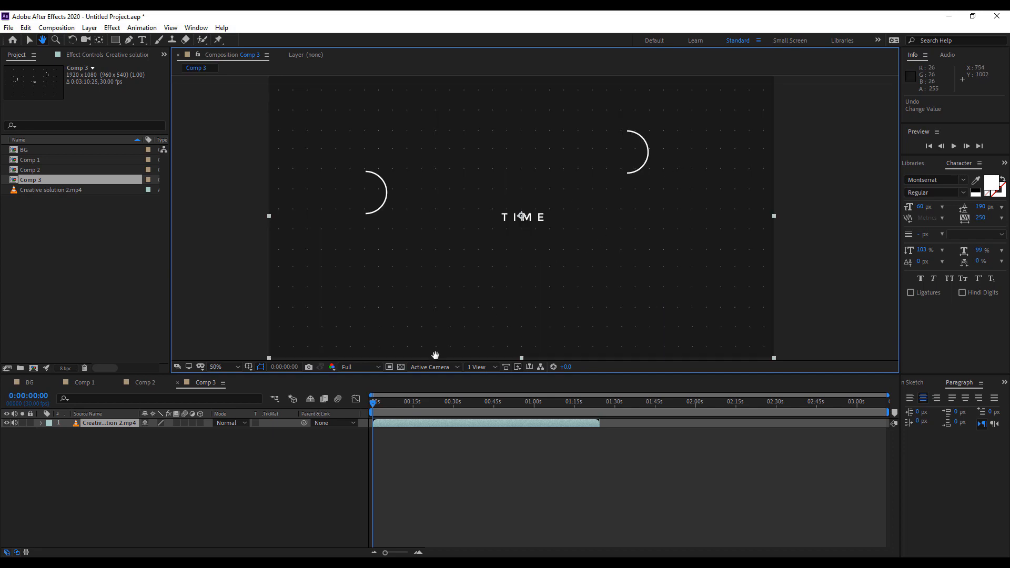
Set Comp 3's preview resolution to Quarter, keeping the playhead at the start of the timeline.
left_click(361, 368)
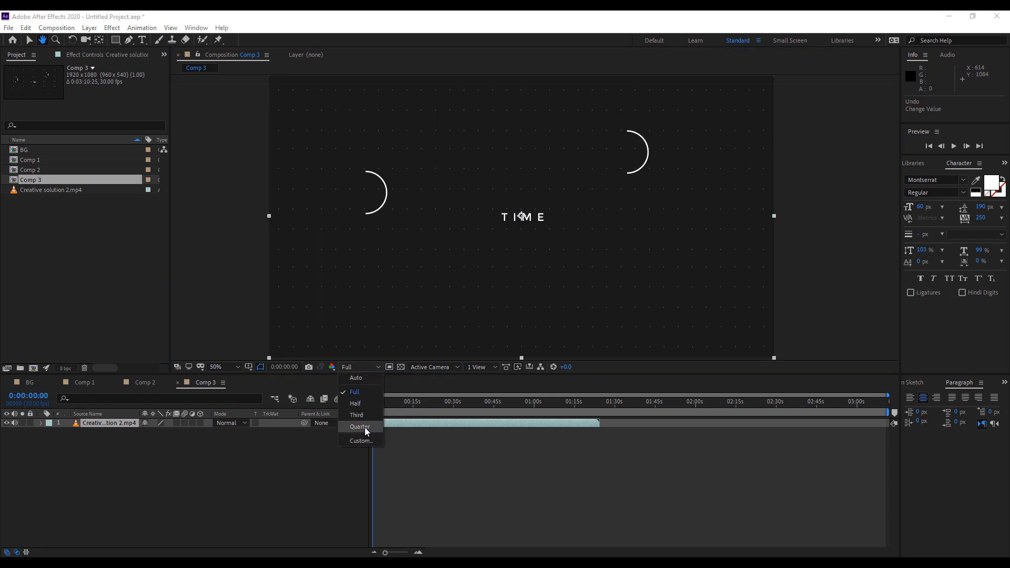
left_click(364, 427)
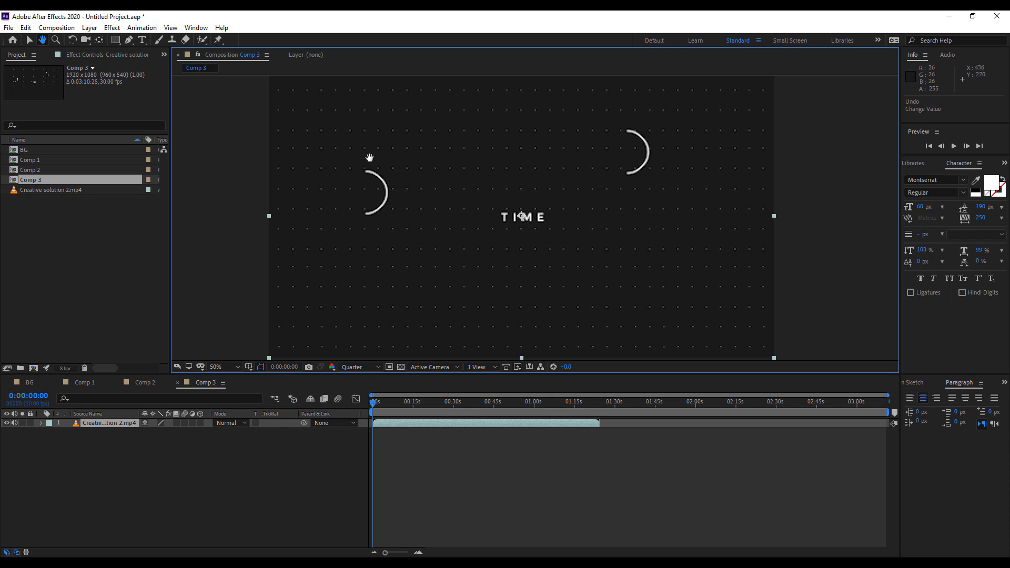
left_click(361, 367)
left_click(409, 469)
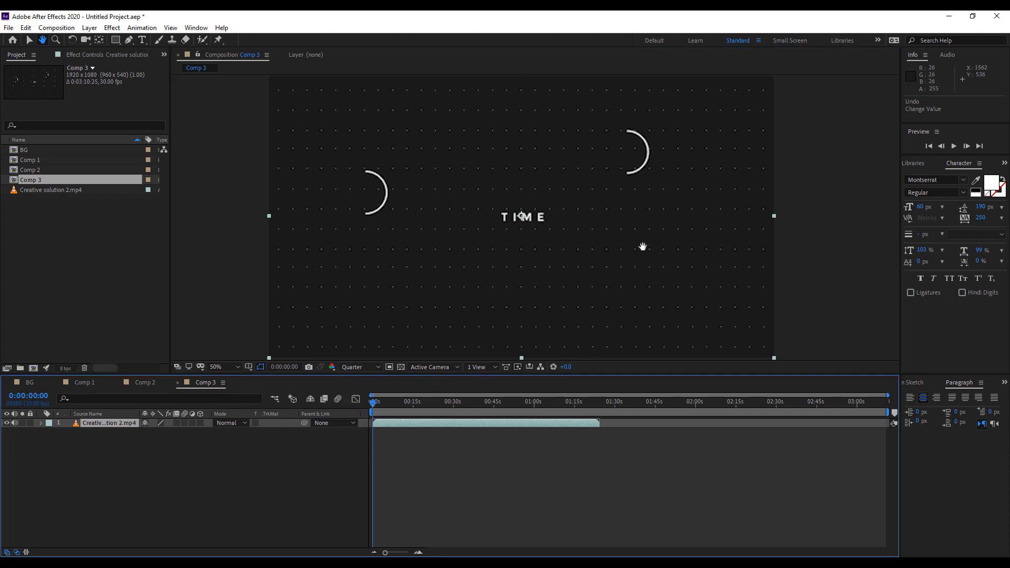
left_click_drag(372, 403, 370, 411)
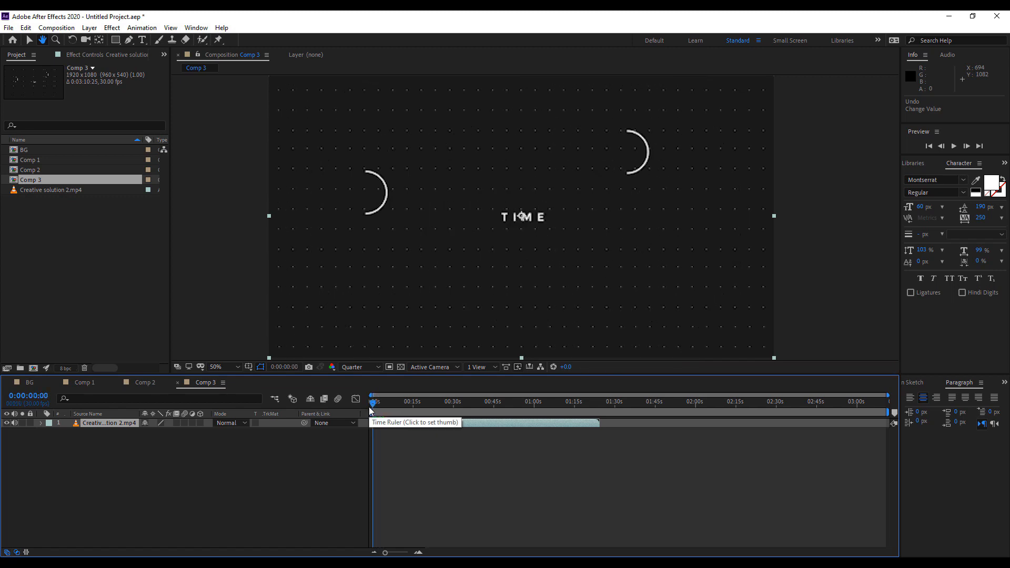
Switch Comp 3's preview resolution back to Full, preview the footage, and move the playhead to 0:00:08:12.
left_click(364, 368)
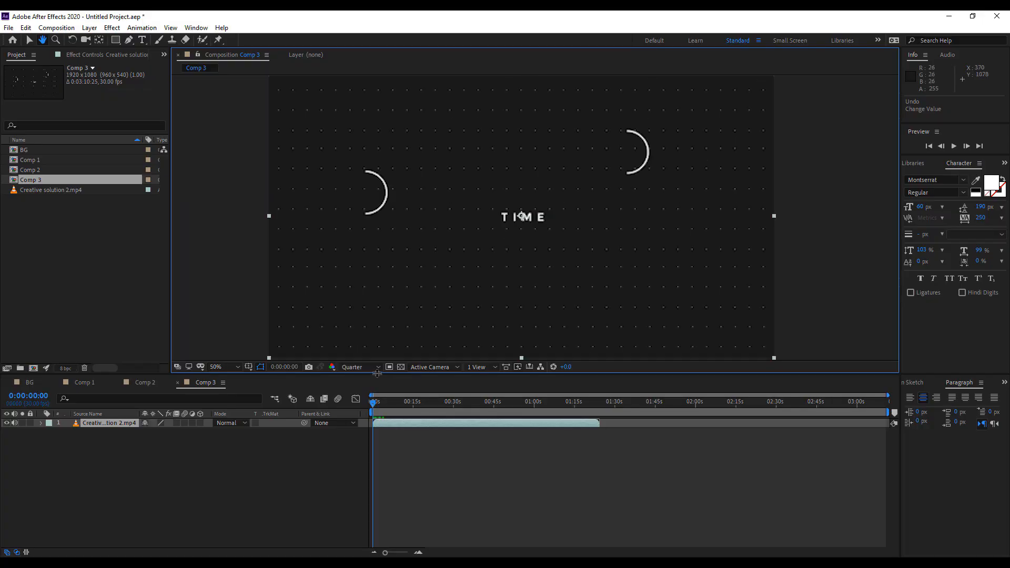
left_click(361, 366)
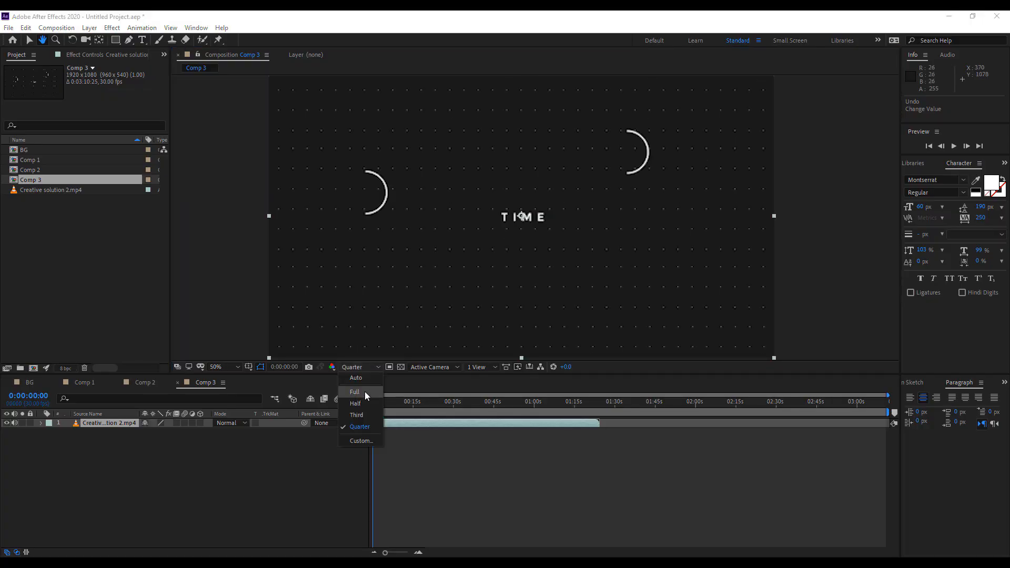
left_click(360, 405)
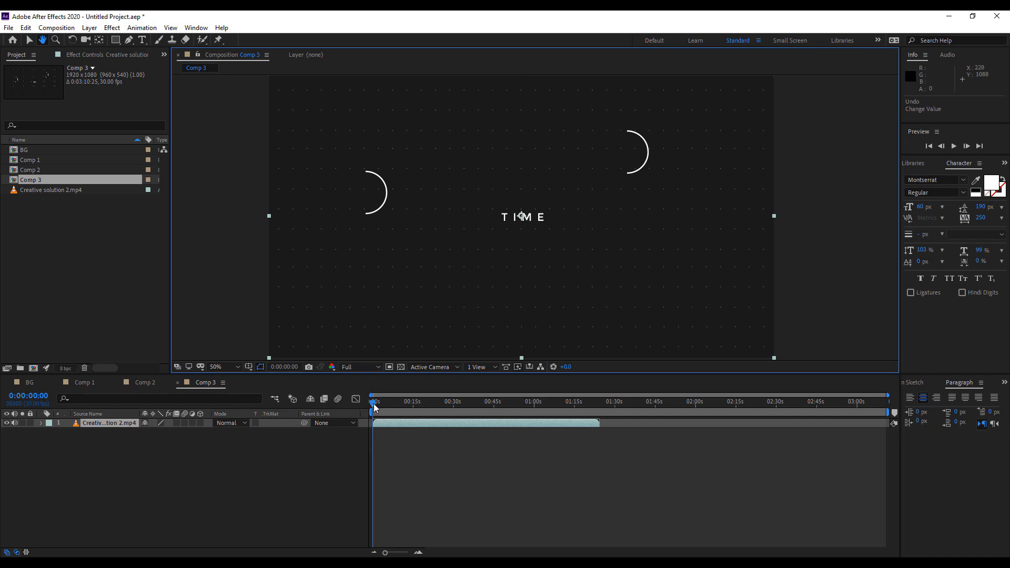
key("space")
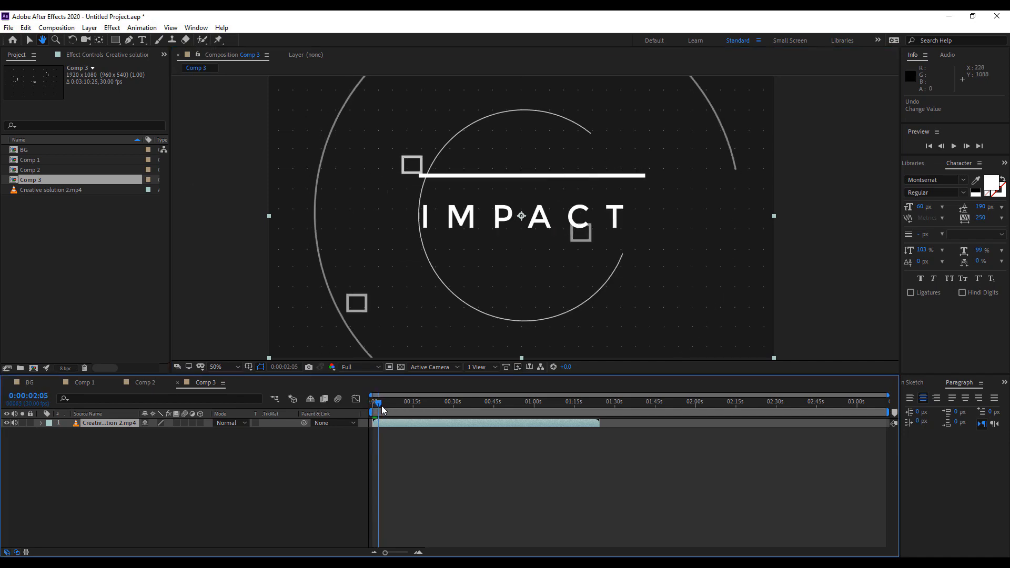
left_click_drag(382, 408, 396, 409)
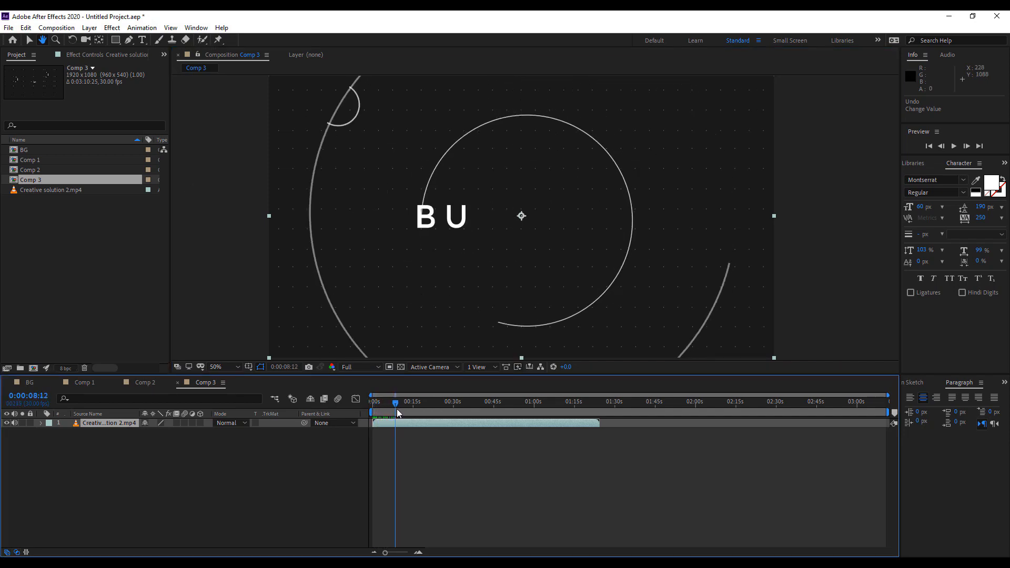
Preview Comp 3's footage, then show its timeline at a closer scale and scrub the playhead to 0:00:01:13.
key("space")
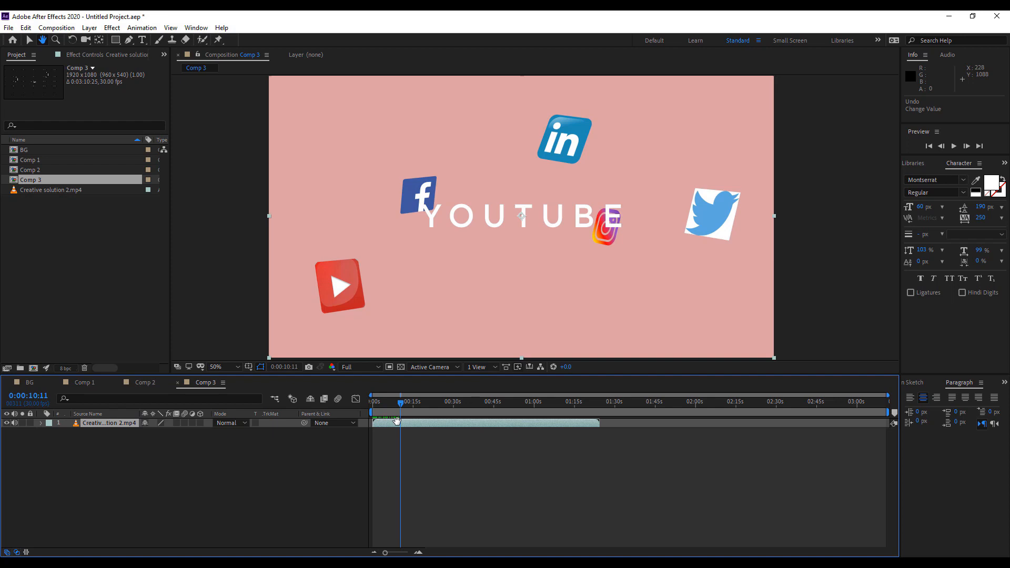
scroll(431, 473, "up", 3)
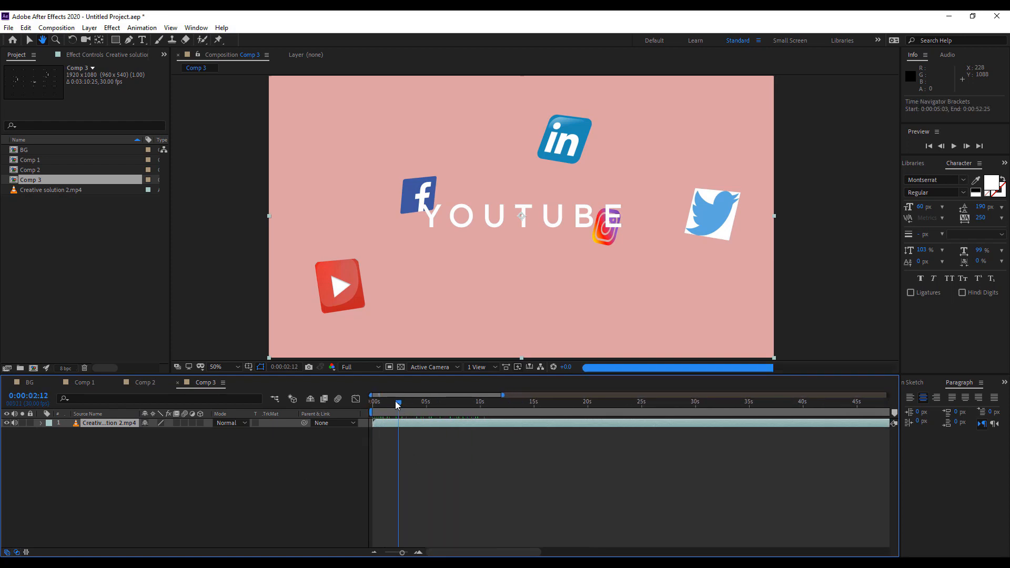
left_click_drag(376, 404, 387, 404)
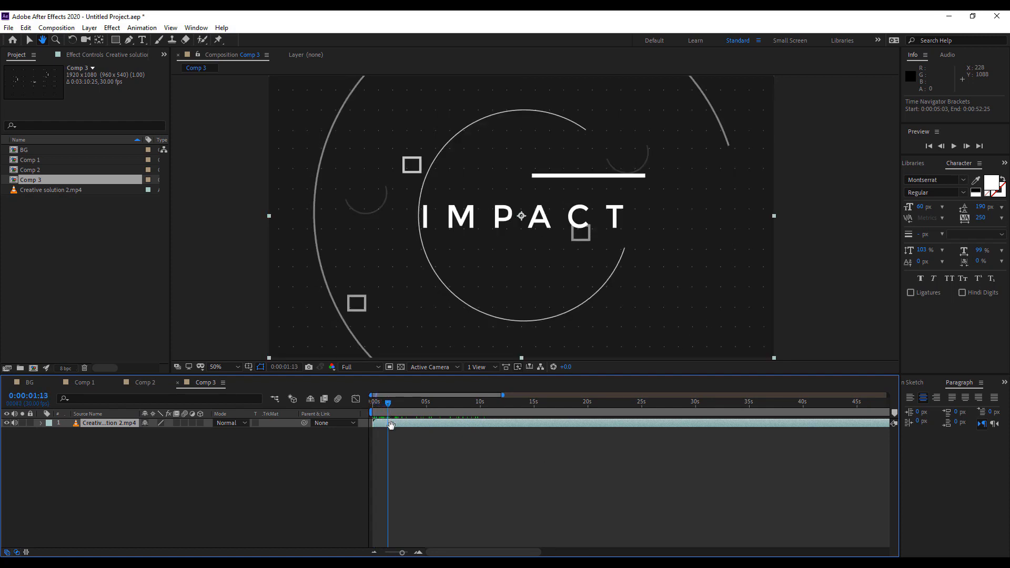
Magnify Comp 3's time ruler until single frames are marked, and move the playhead to the one-second and two-second marks.
scroll(391, 425, "up", 2)
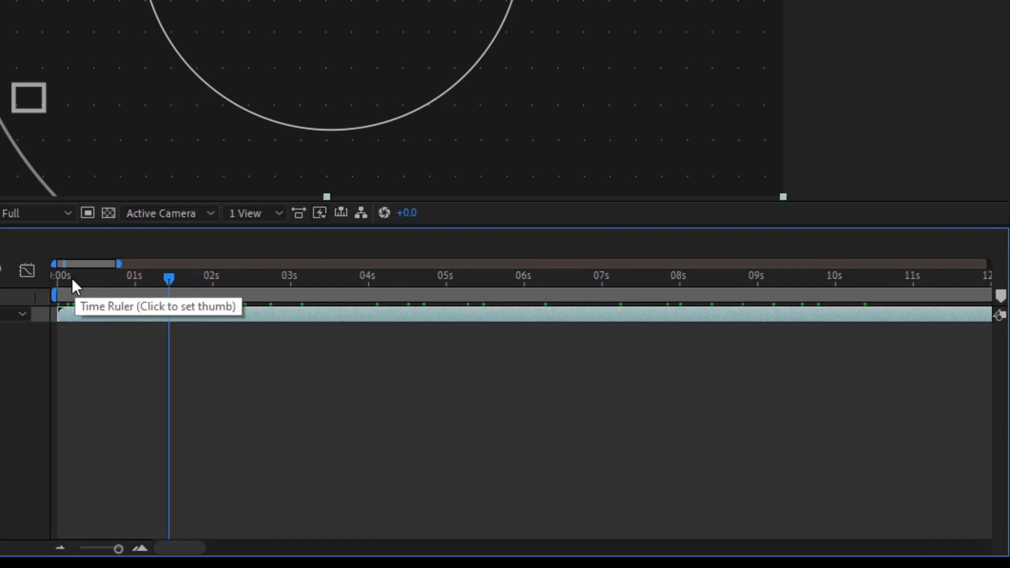
scroll(71, 276, "up", 4)
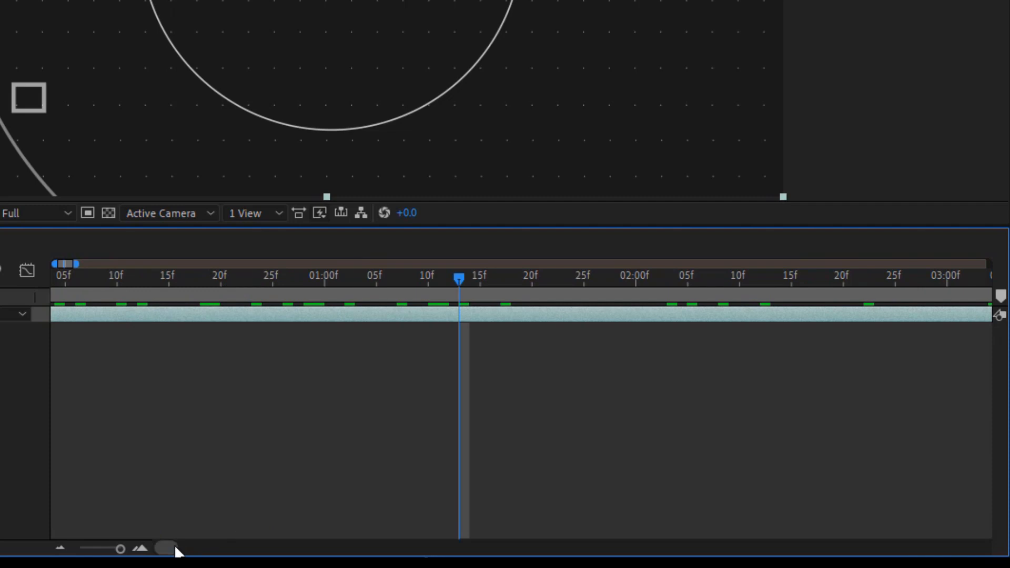
scroll(166, 546, "left", 2)
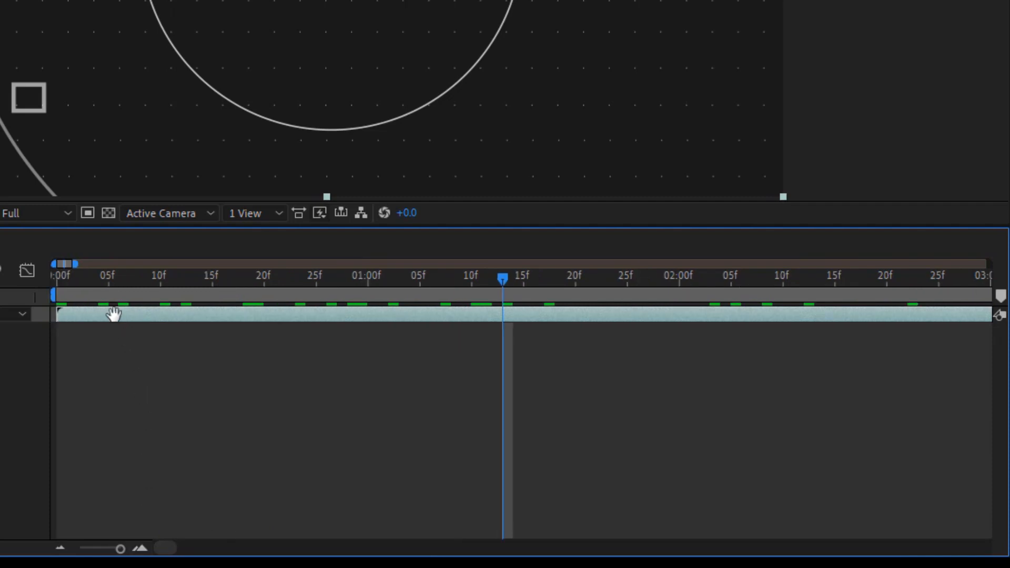
left_click_drag(109, 279, 364, 288)
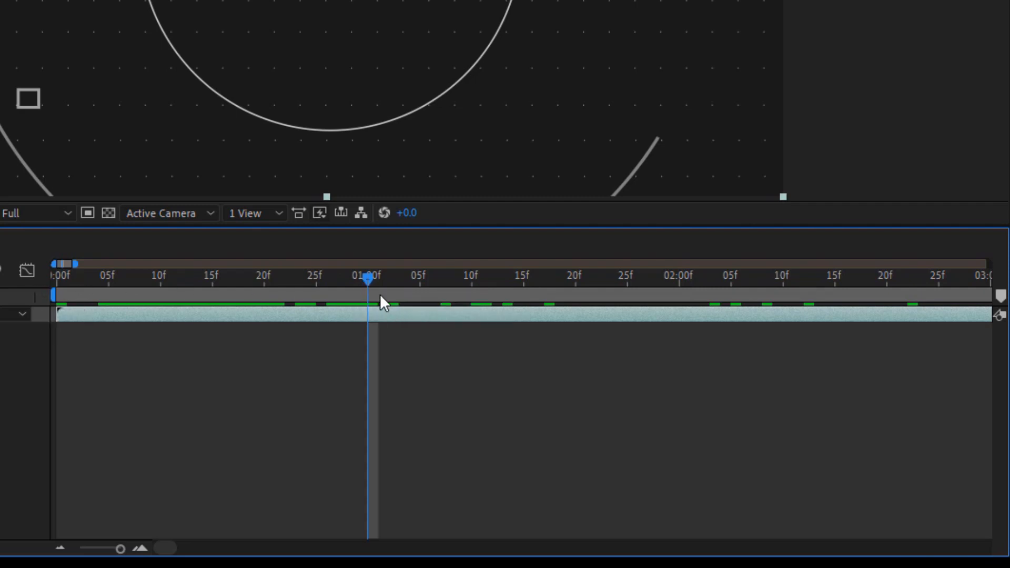
left_click(680, 275)
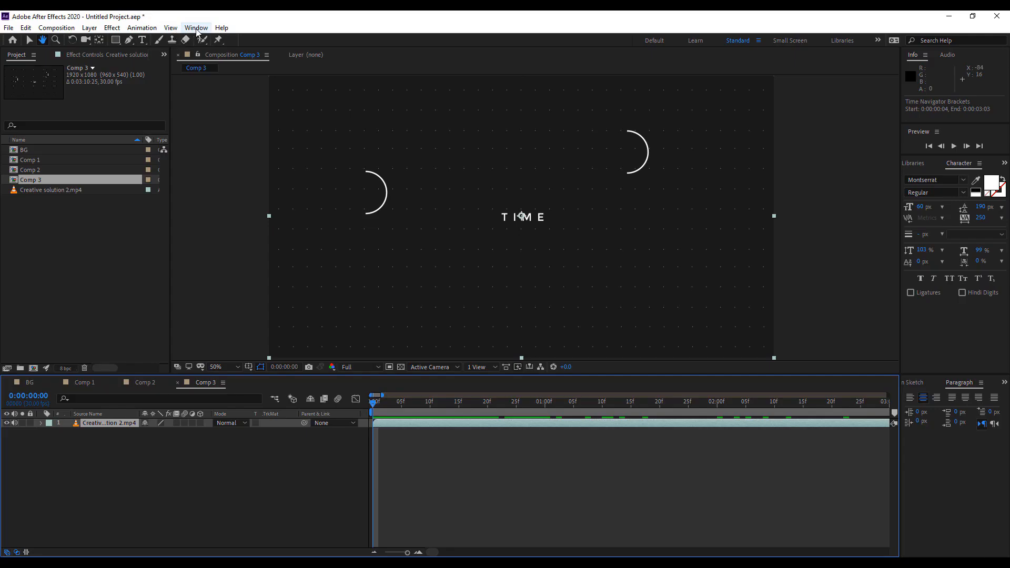
Show the Effects & Presets and Brushes panels in the Standard workspace.
left_click(196, 28)
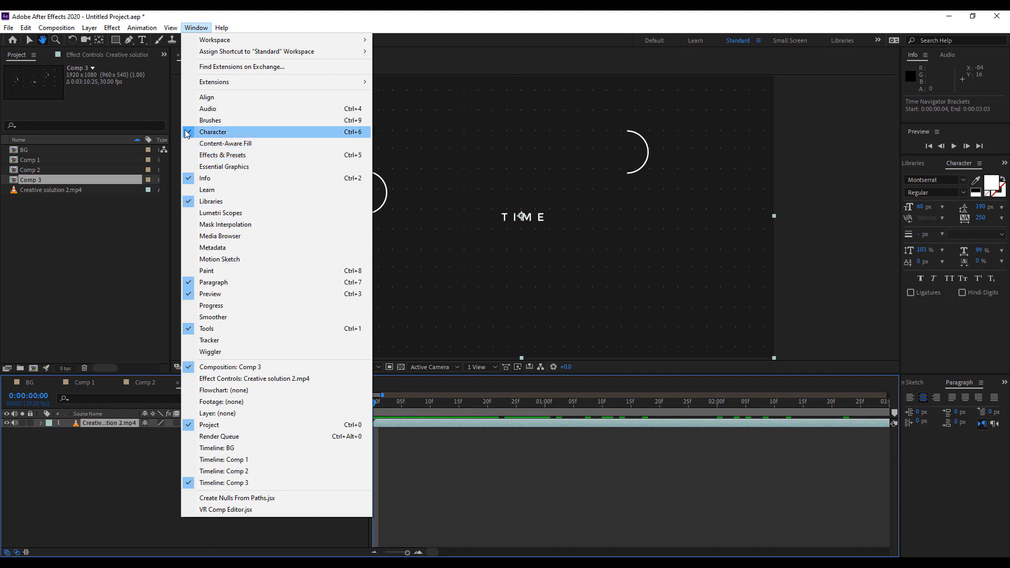
left_click(210, 156)
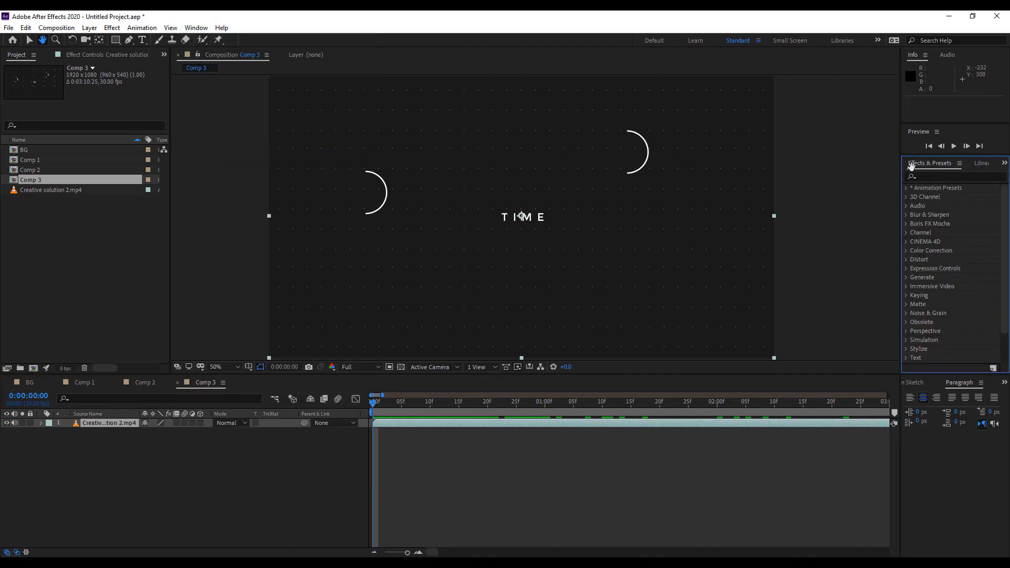
left_click(196, 28)
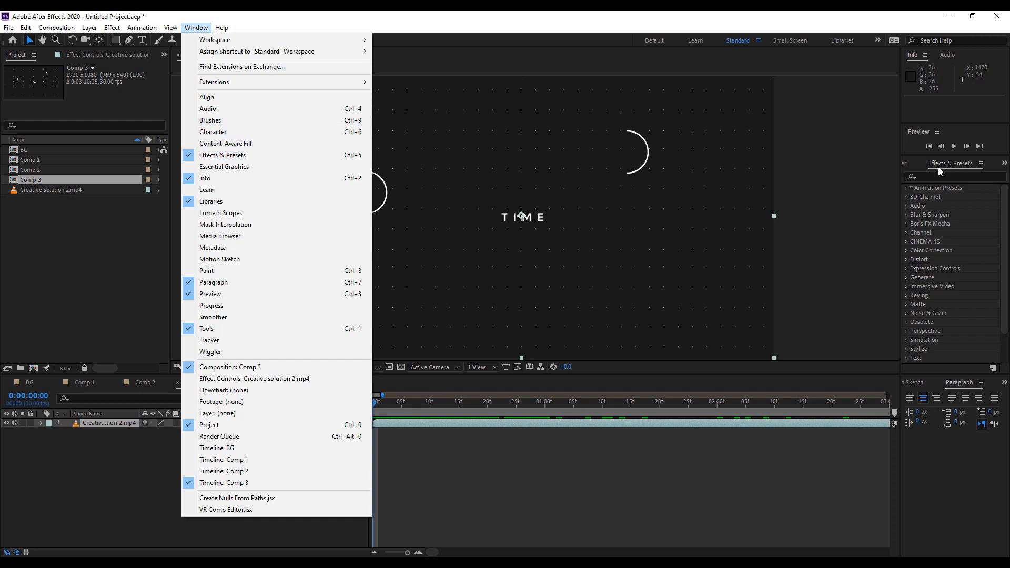
left_click(211, 121)
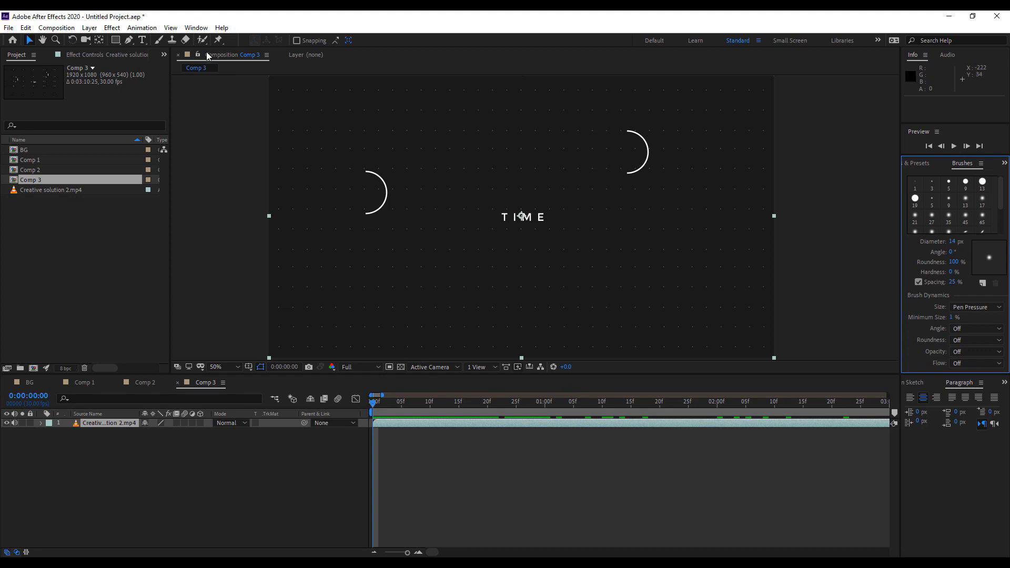
left_click(196, 27)
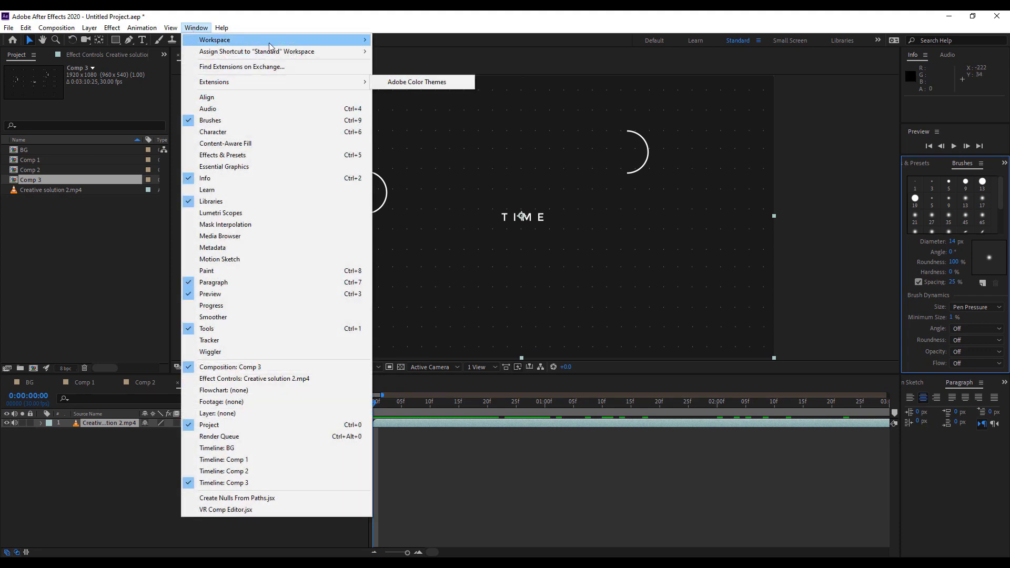
mouse_move(270, 42)
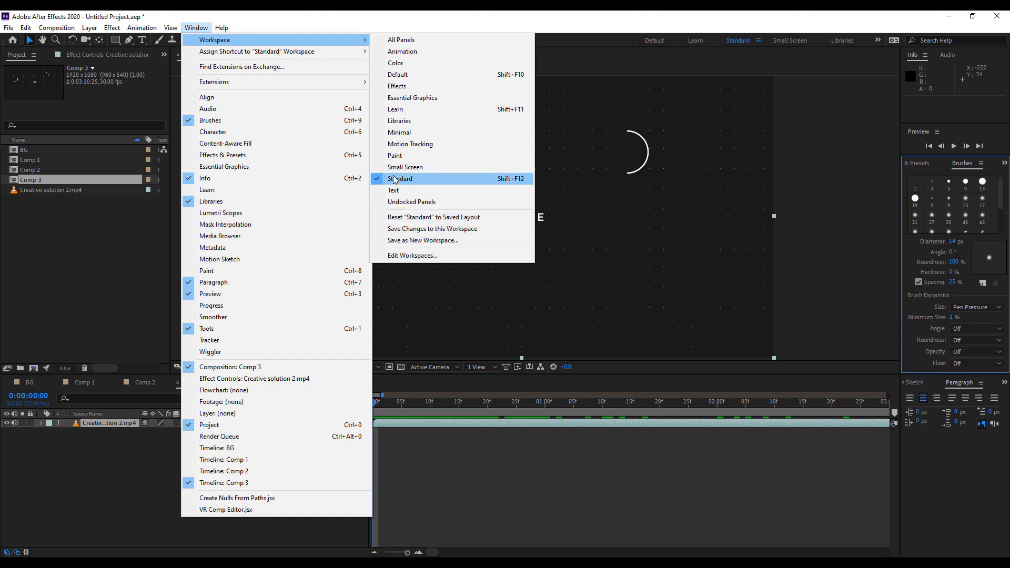
left_click(378, 13)
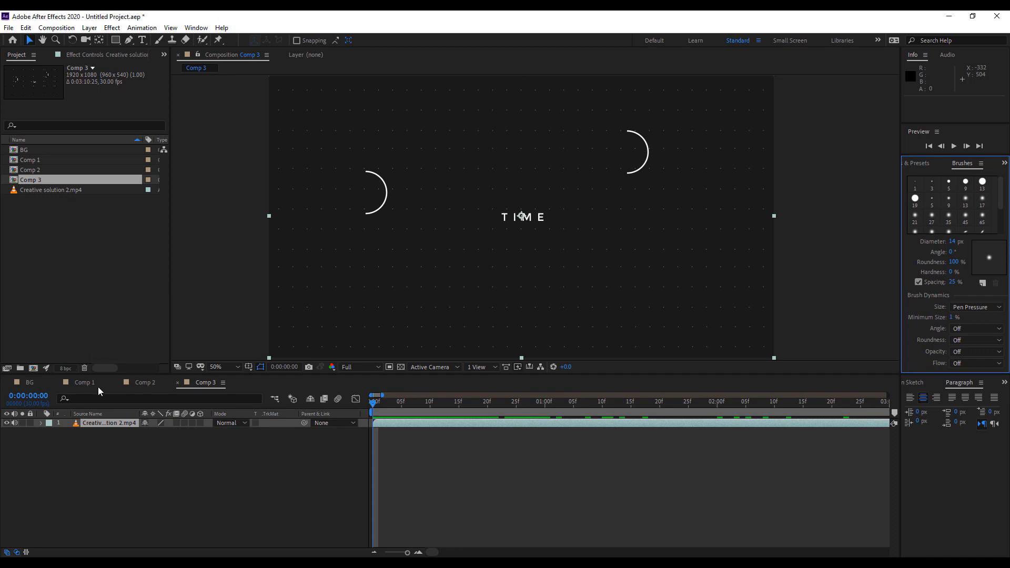
Delete the text layer from Comp 1.
left_click(84, 383)
left_click(87, 423)
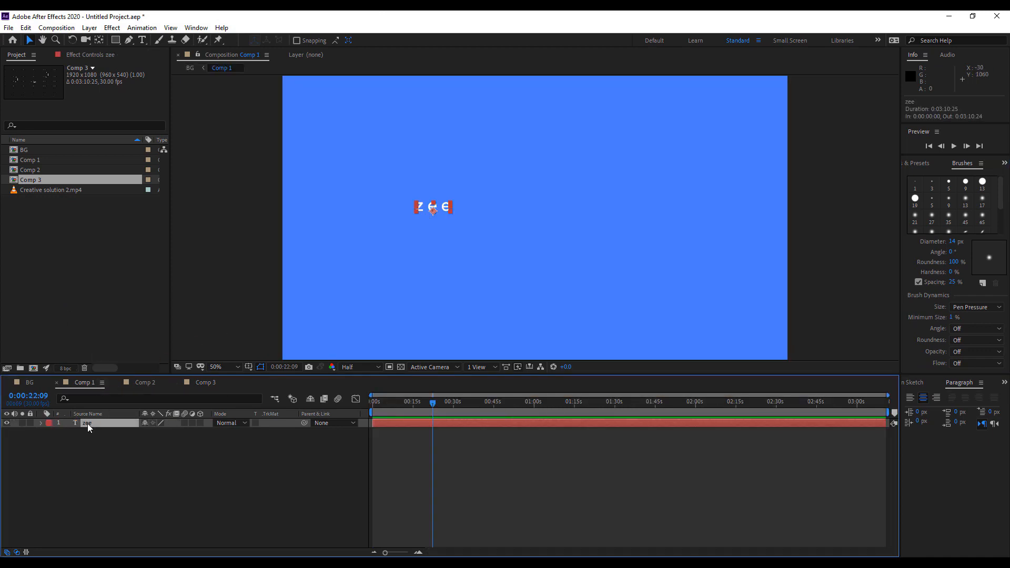
key("Delete")
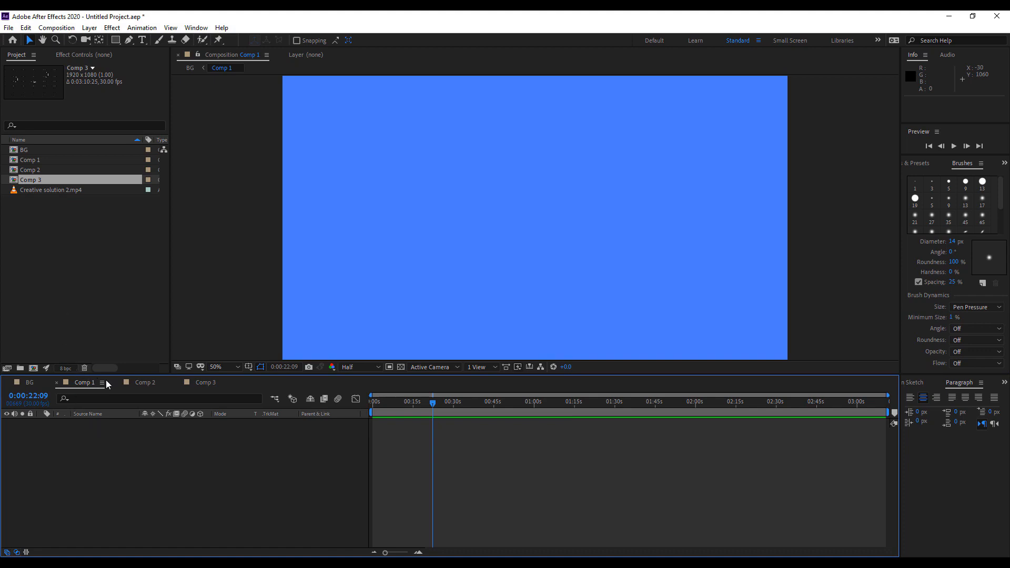
Close the Comp 1, Comp 2 and Comp 3 timelines and delete all layers from the BG composition.
left_click(56, 383)
left_click(56, 383)
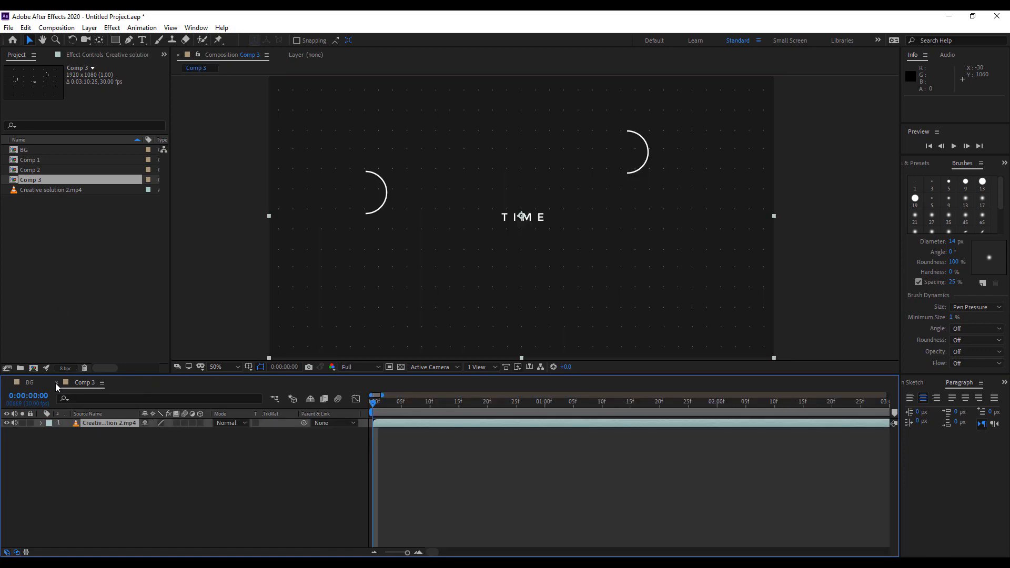
left_click(56, 383)
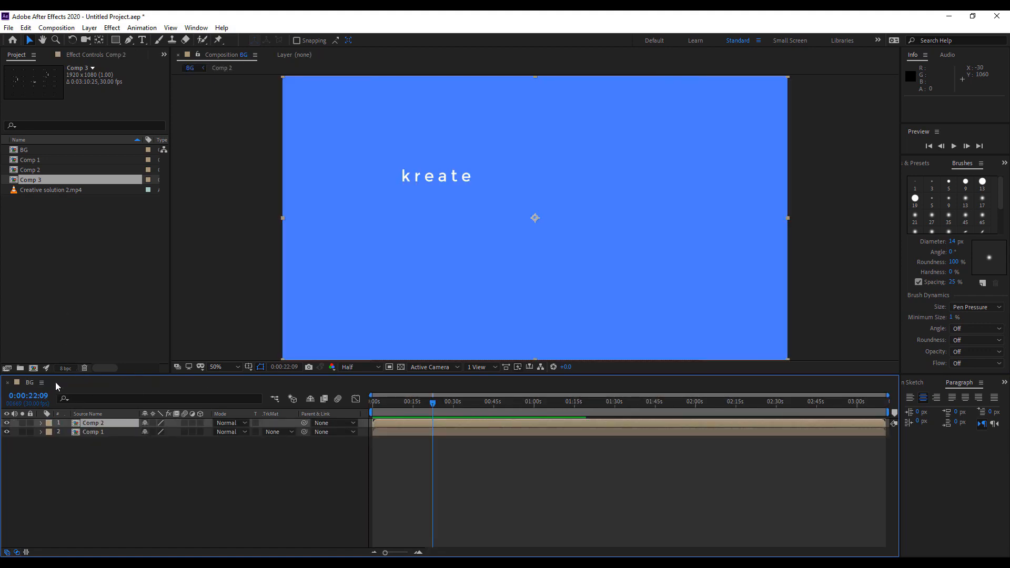
key("ctrl+a")
key("Delete")
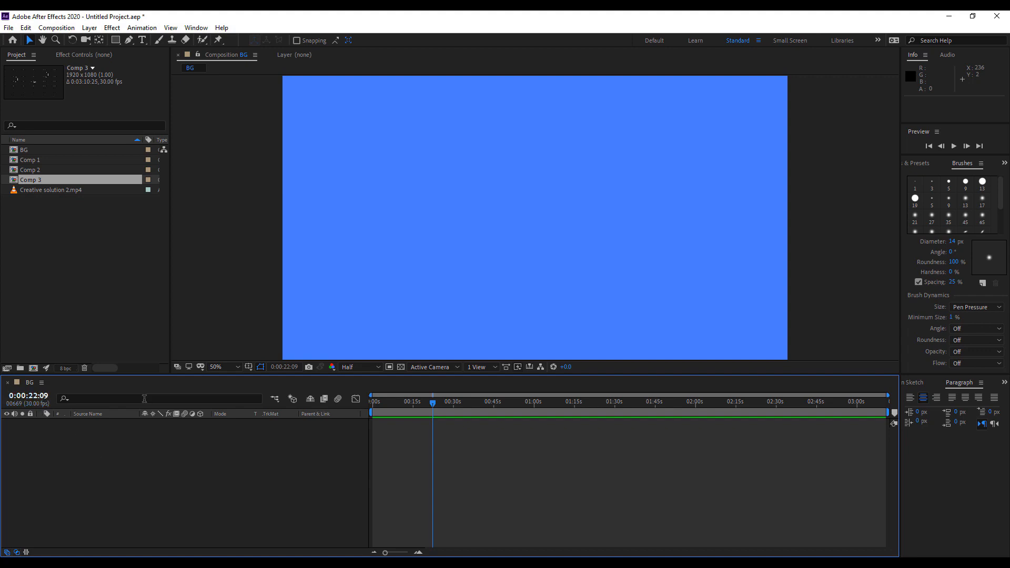
Move BG's playhead to 0:00:20:04, 0:00:35:23 and 0:01:08:07, and finish at 0:00:43:18.
left_click(426, 401)
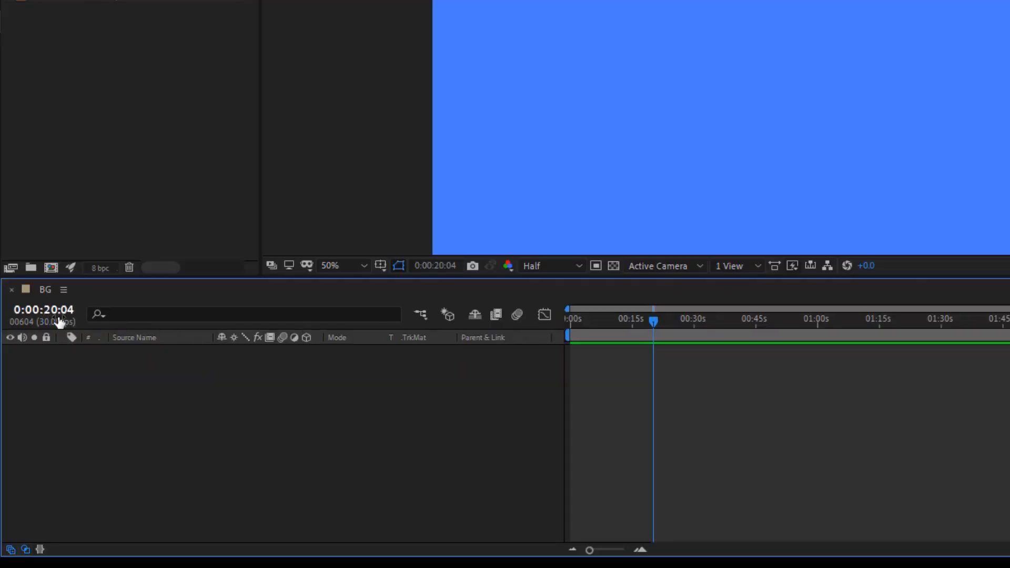
left_click(717, 322)
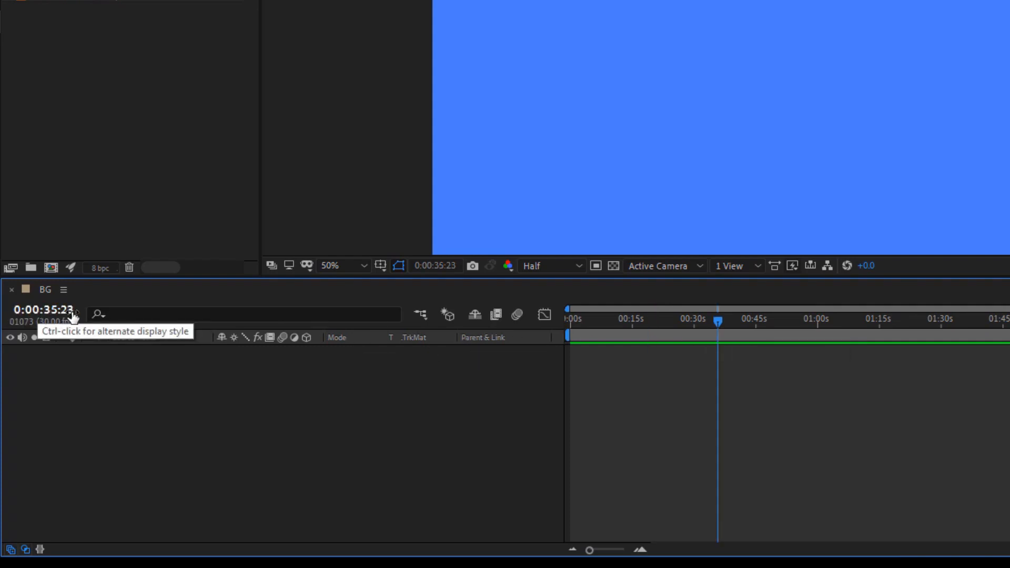
left_click(851, 321)
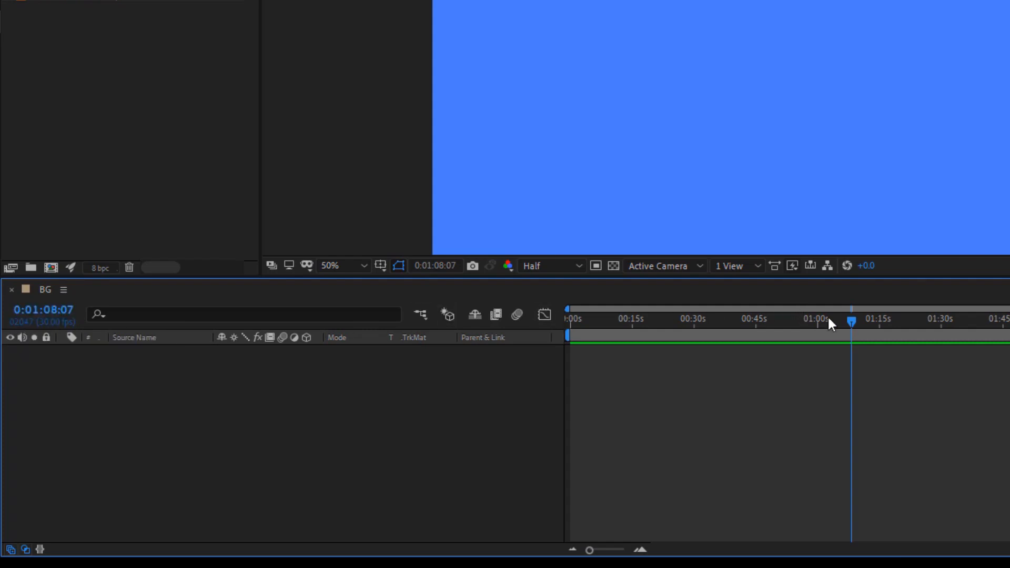
left_click_drag(850, 318, 749, 363)
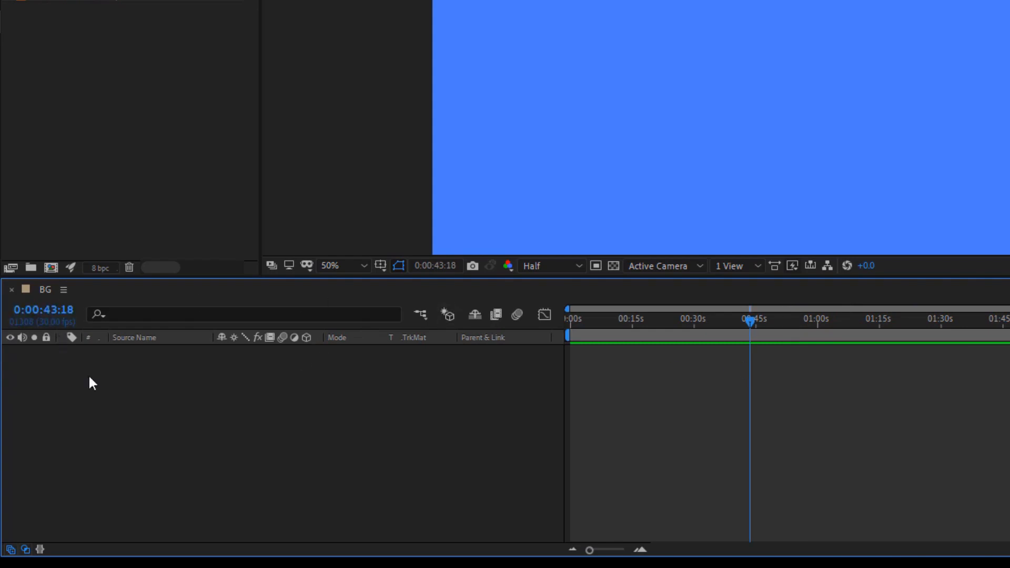
Add a new empty shape layer to the BG composition.
right_click(105, 449)
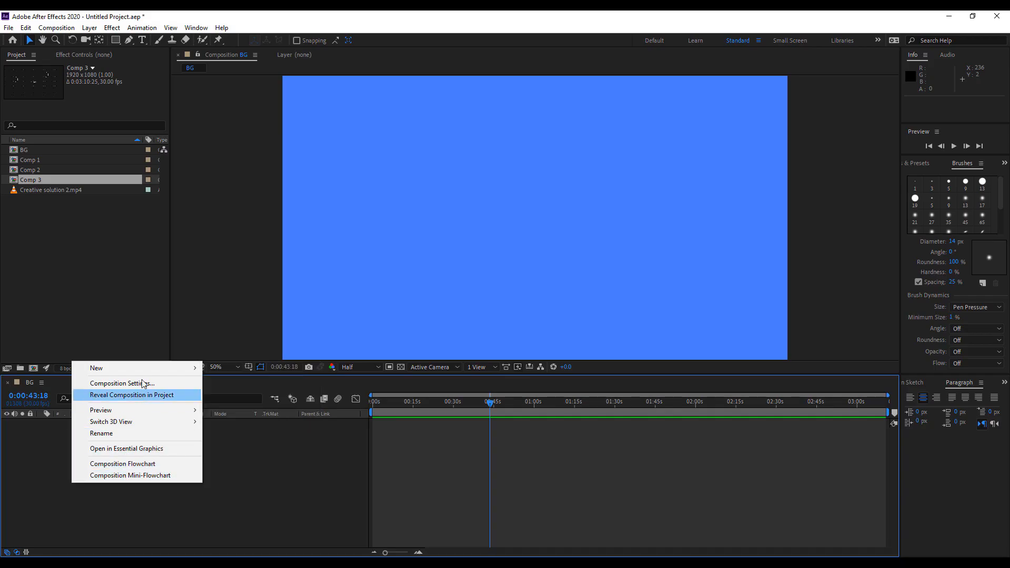
mouse_move(144, 368)
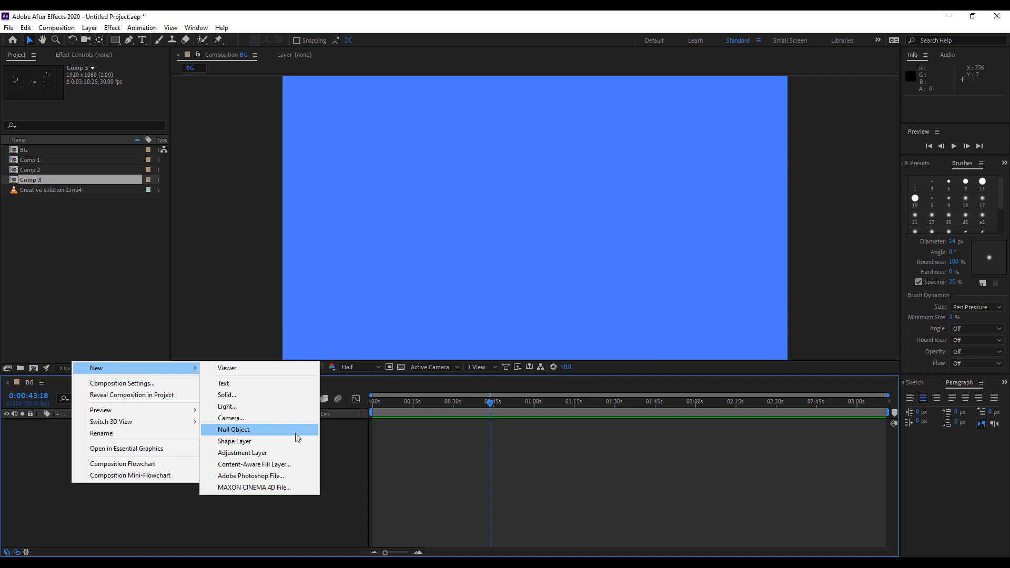
left_click(241, 441)
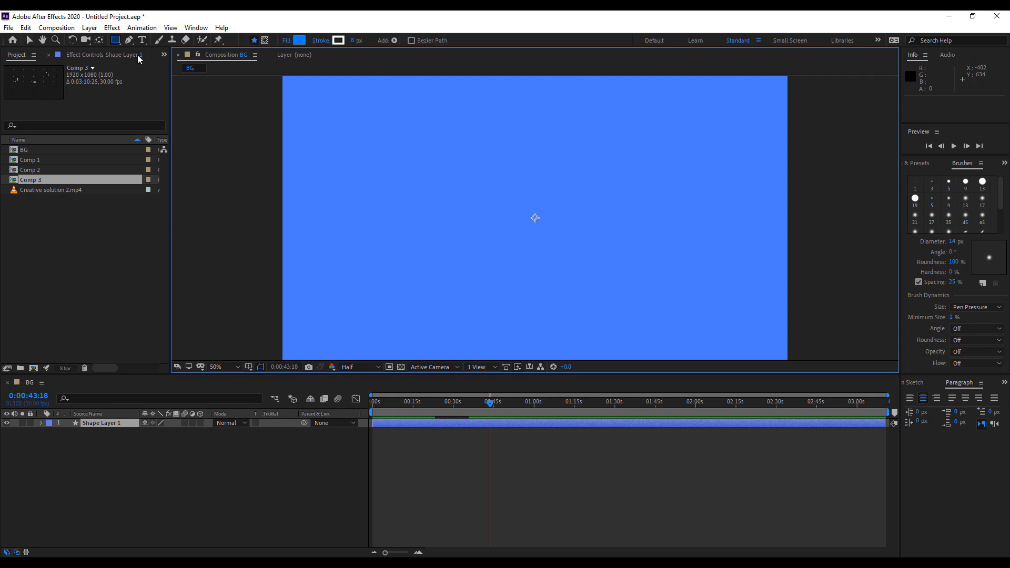
Set the shape fill colour to a saturated yellow for the Rectangle tool.
left_click(115, 40)
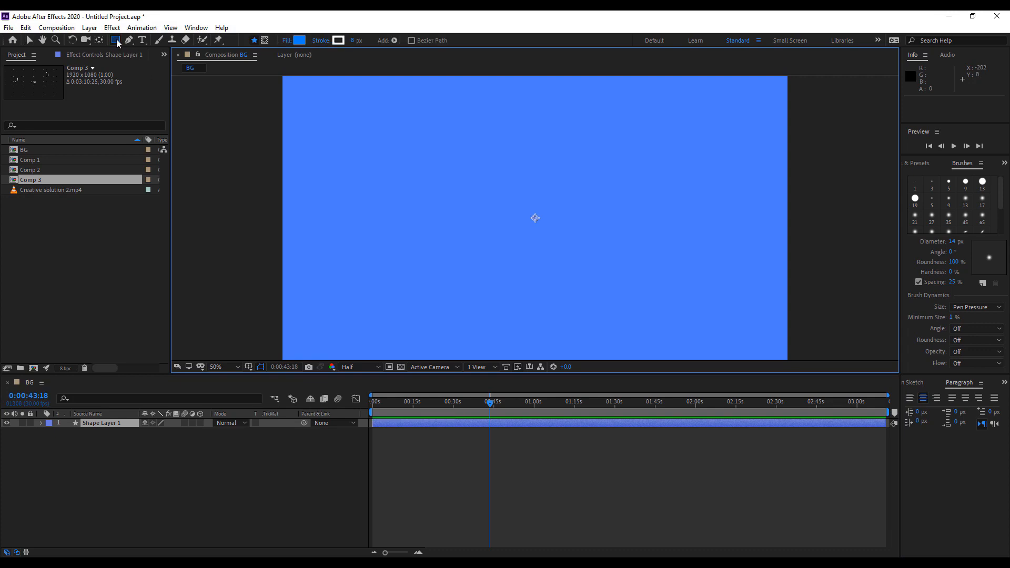
left_click(299, 40)
left_click_drag(871, 306, 880, 361)
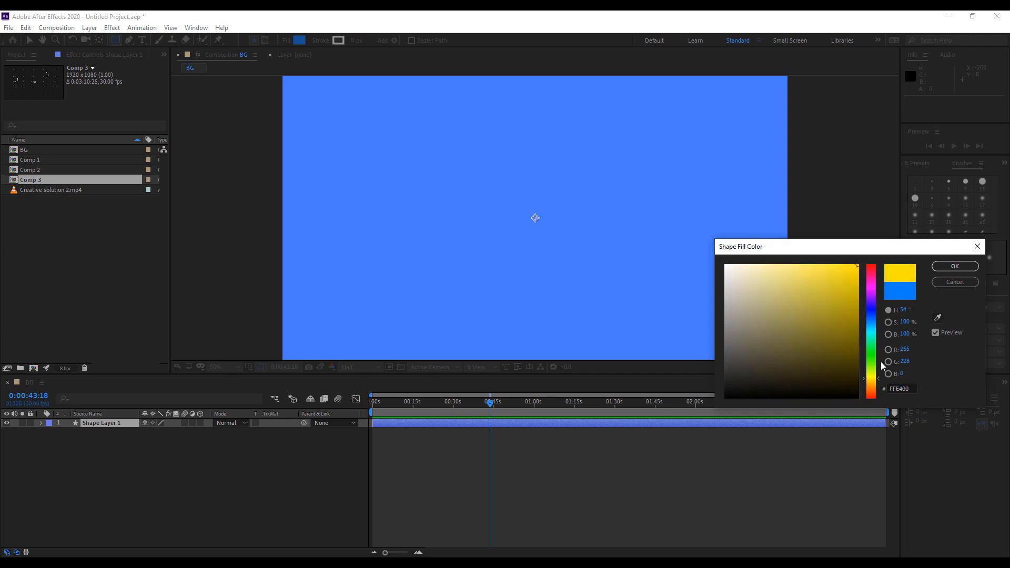
left_click(954, 267)
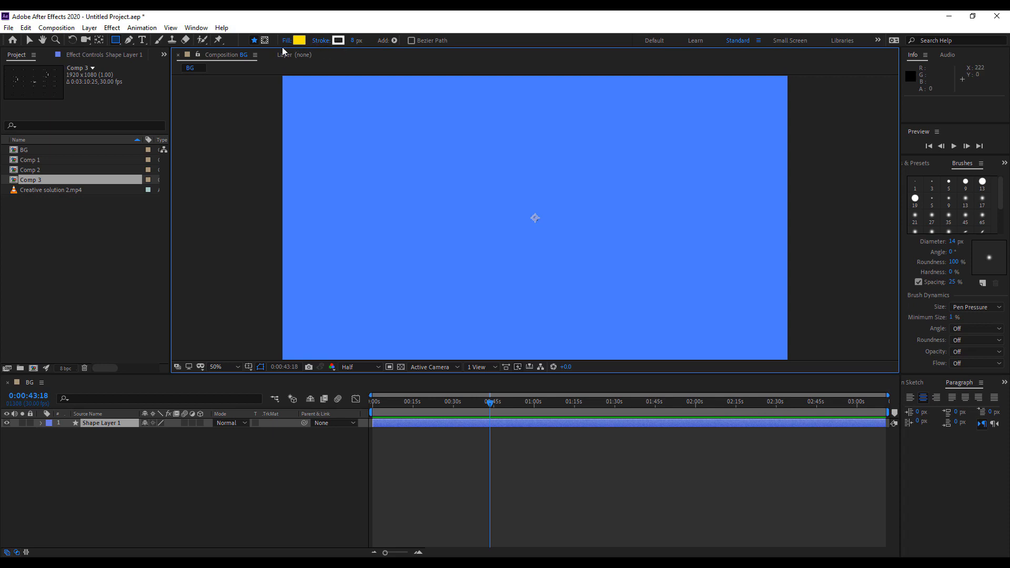
Draw a rectangle about 240 by 182 px on the shape layer, near the upper-left corner of the BG frame.
left_click(116, 39)
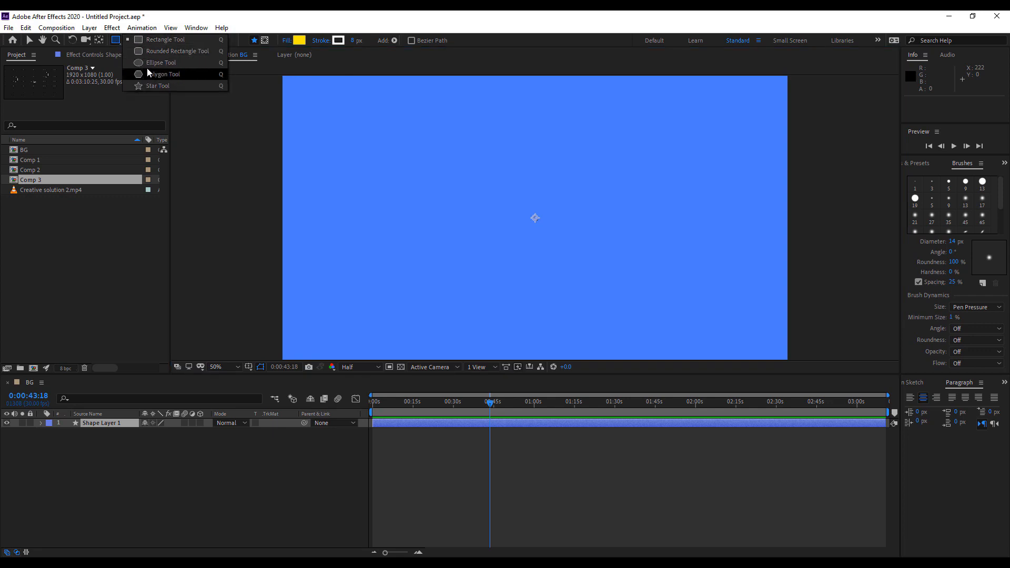
left_click(148, 40)
mouse_move(317, 98)
left_mouse_down()
mouse_move(403, 159)
mouse_move(380, 146)
left_mouse_up()
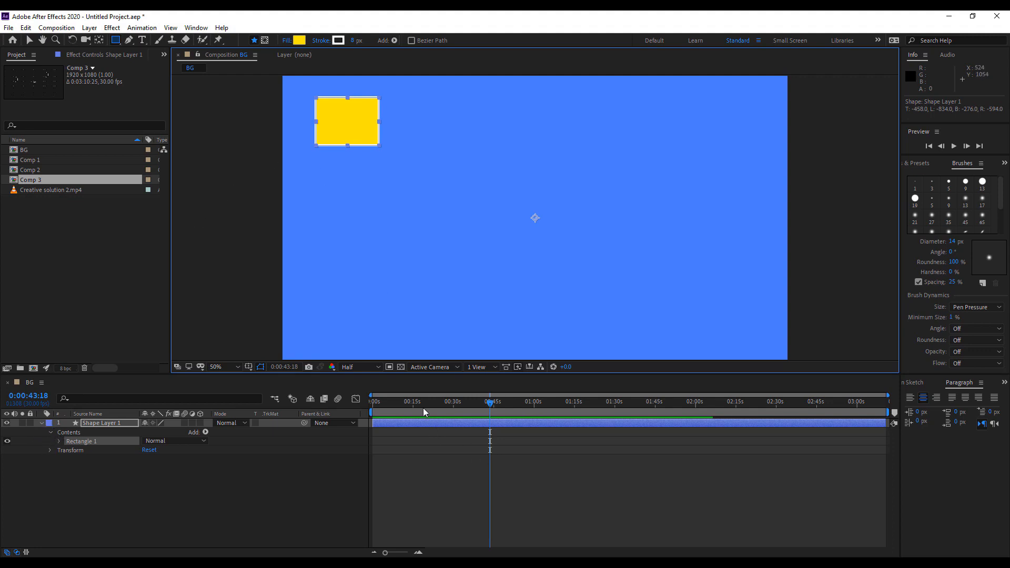
Set the BG composition's duration to 0:00:10:00 and return its playhead to the start.
left_click(396, 405)
key("Home")
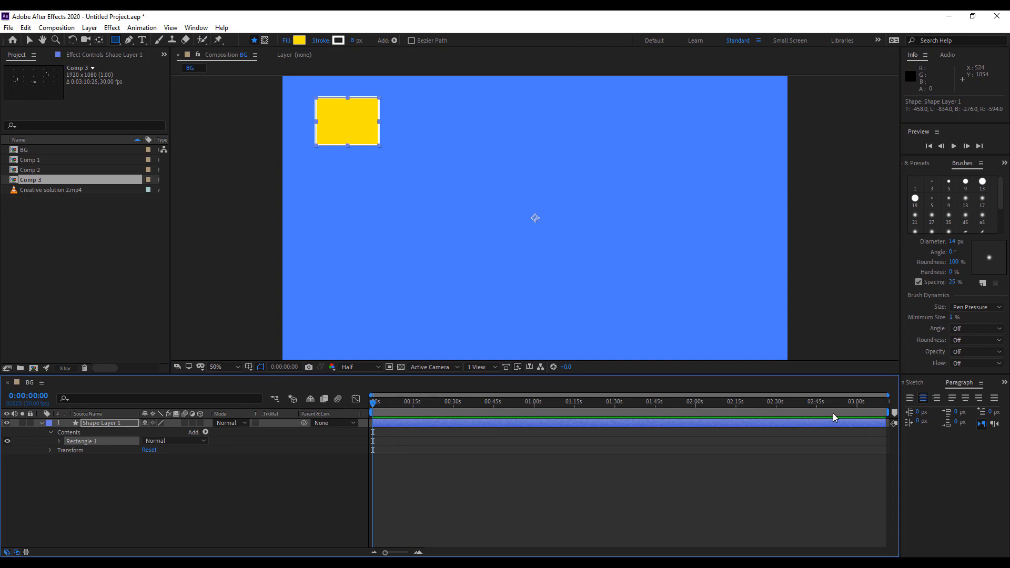
key("ctrl+k")
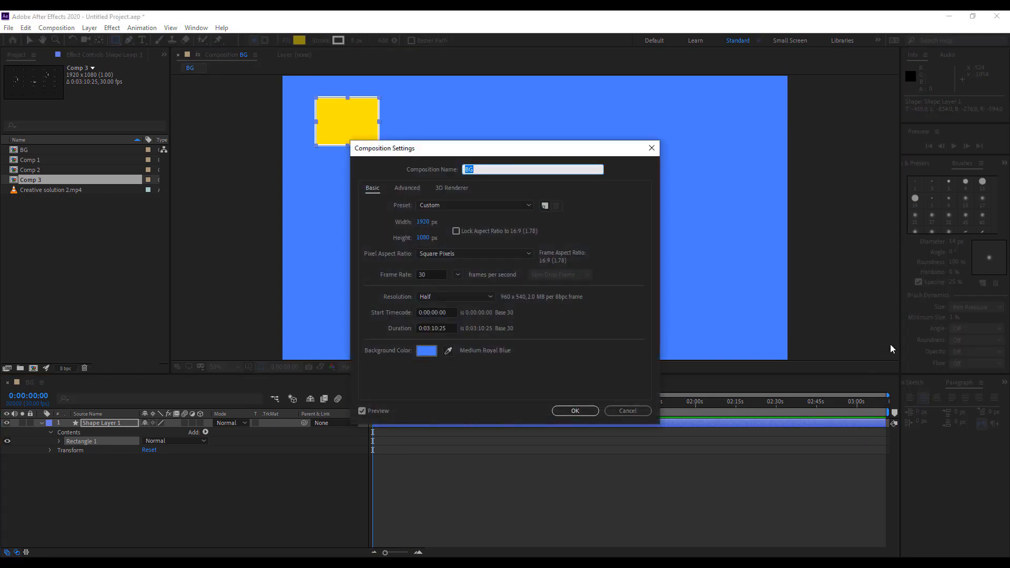
left_click(431, 328)
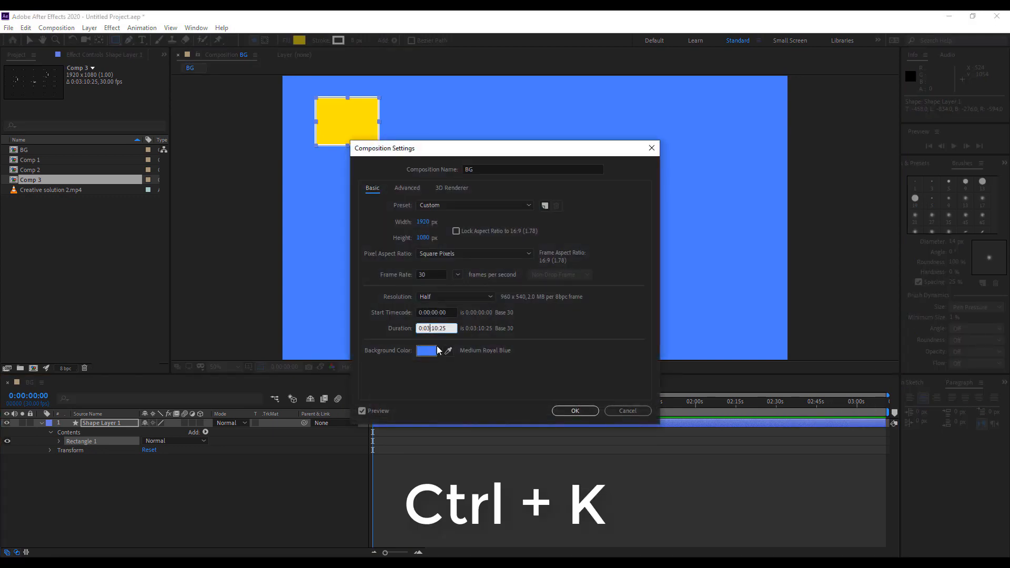
key("BackSpace")
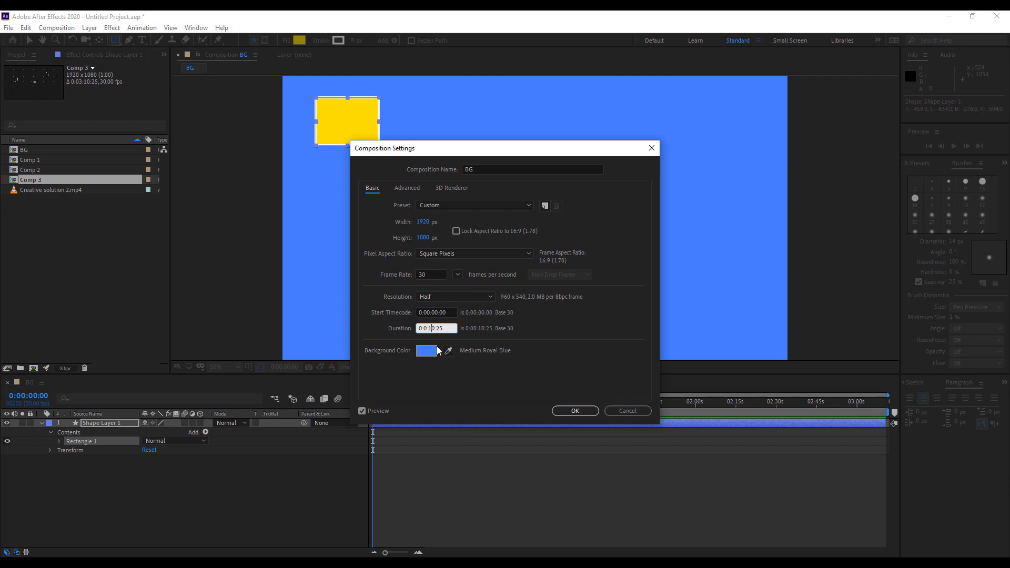
key("BackSpace")
key("BackSpace")
type("0")
left_click(413, 275)
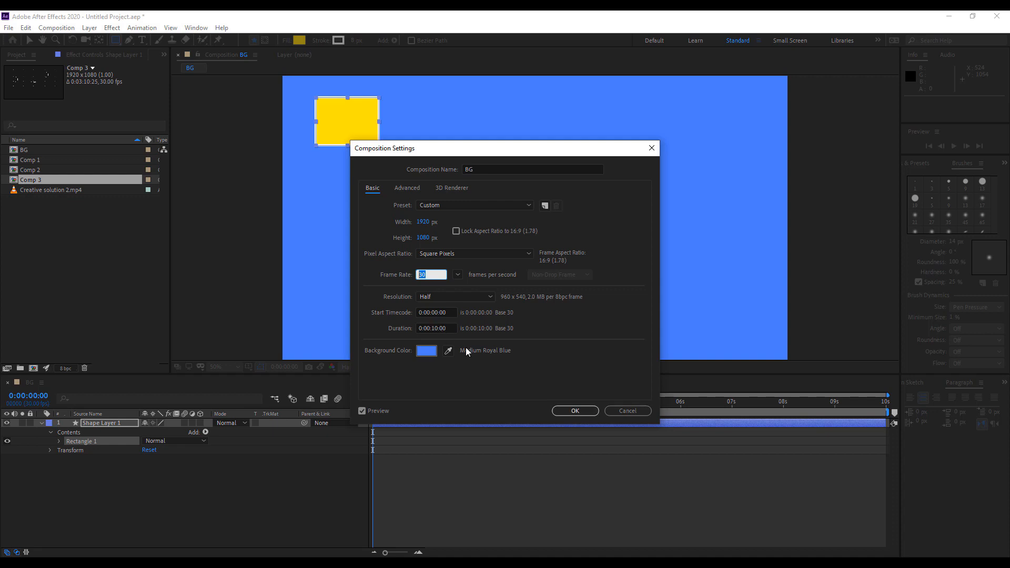
left_click(579, 411)
Reveal the Transform properties of Shape Layer 1 in the BG timeline.
left_click(50, 450)
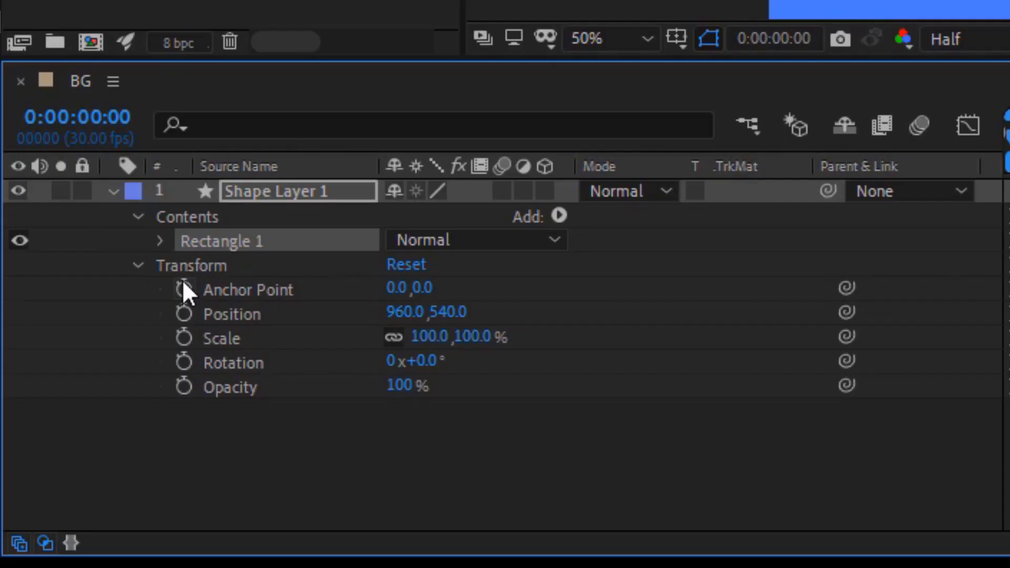
left_click(139, 265)
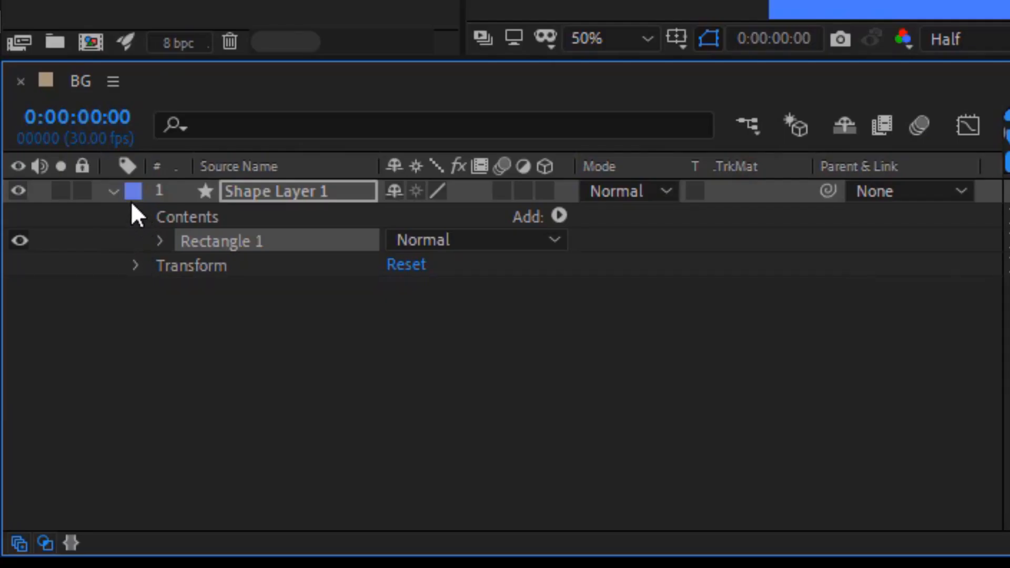
left_click(114, 191)
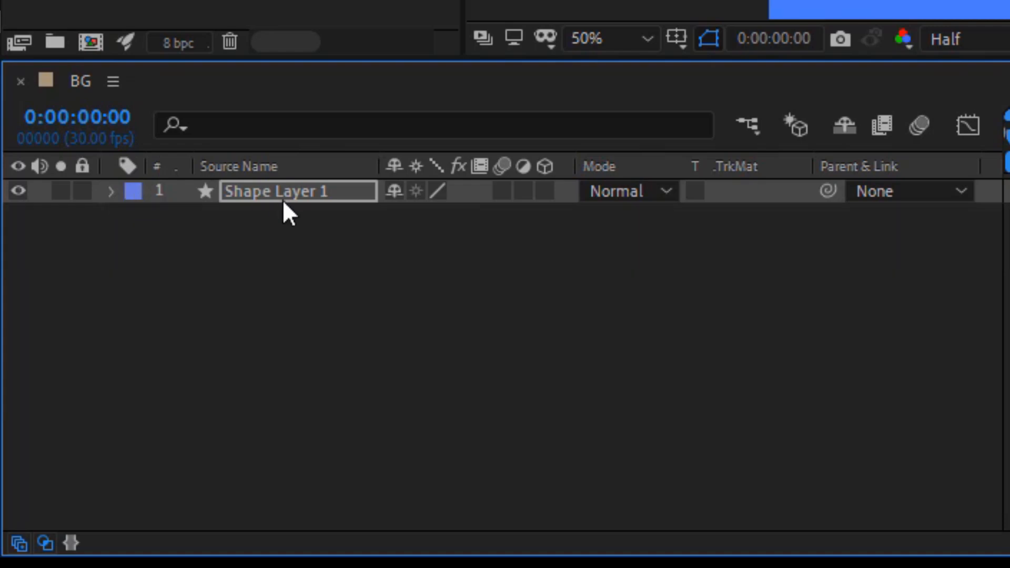
left_click(112, 190)
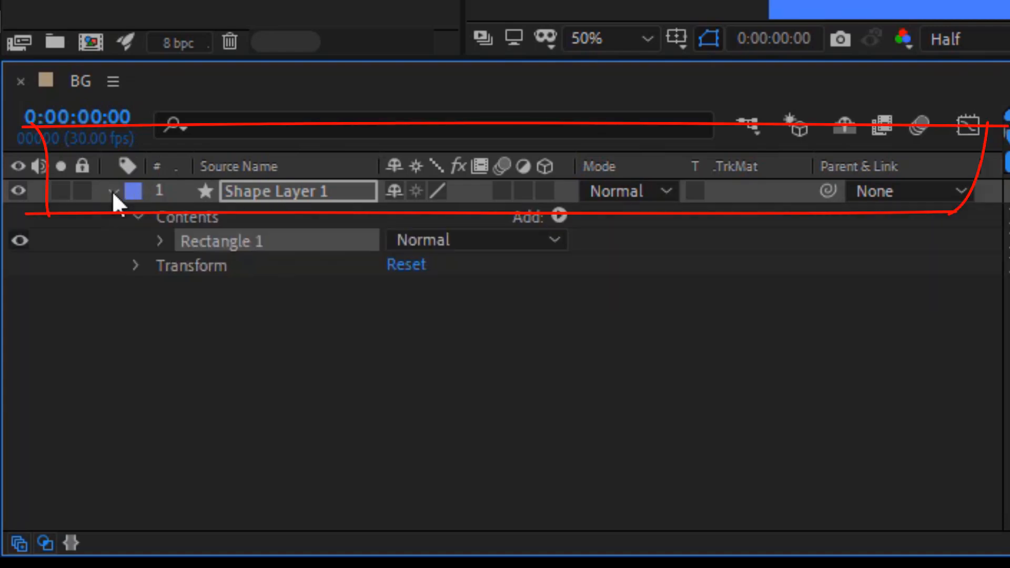
left_click(135, 265)
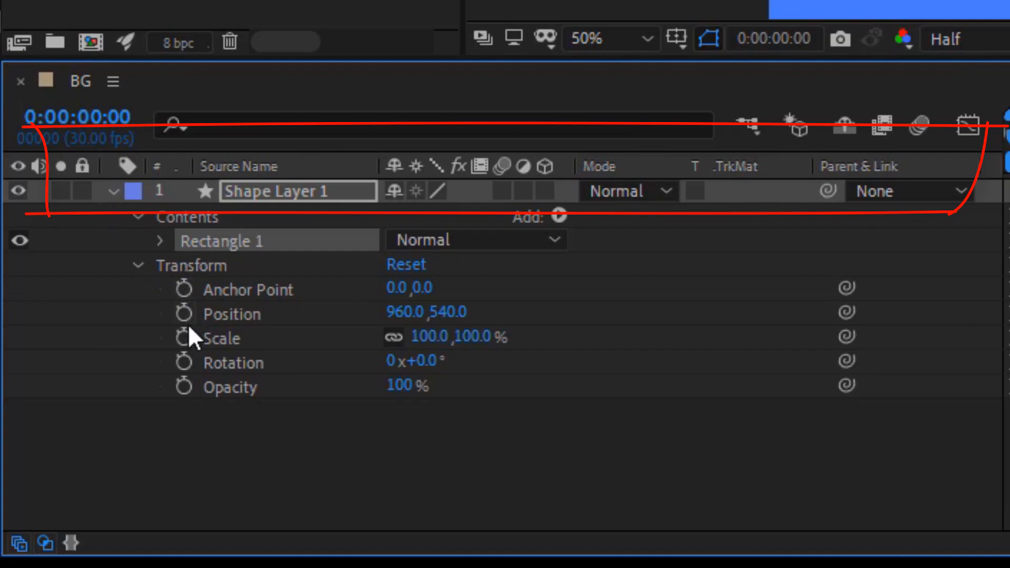
Try out opacity, rotation of 89° and scale on the shape layer, and restore the original values.
left_click_drag(147, 495, 496, 487)
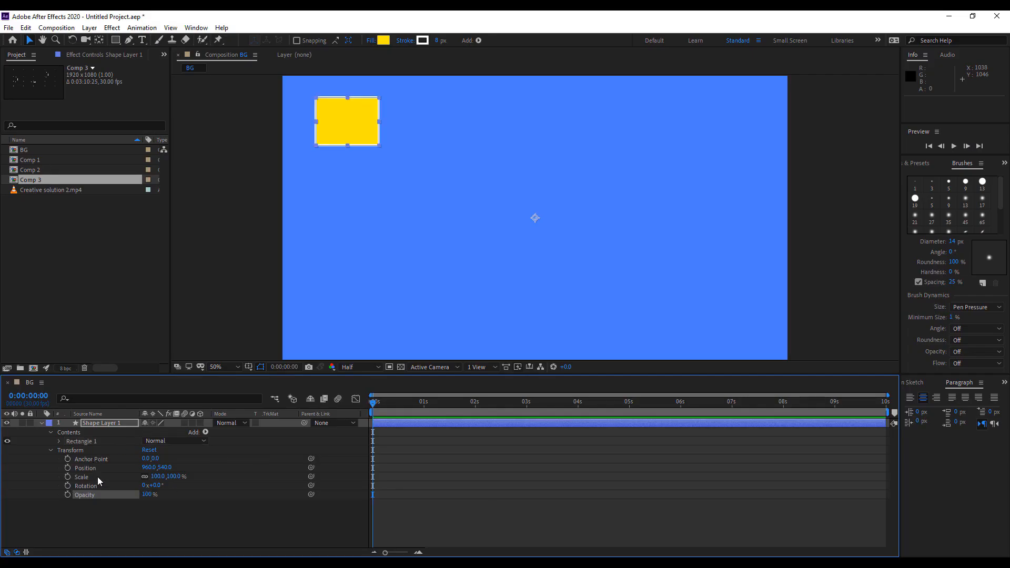
left_click_drag(149, 484, 196, 481)
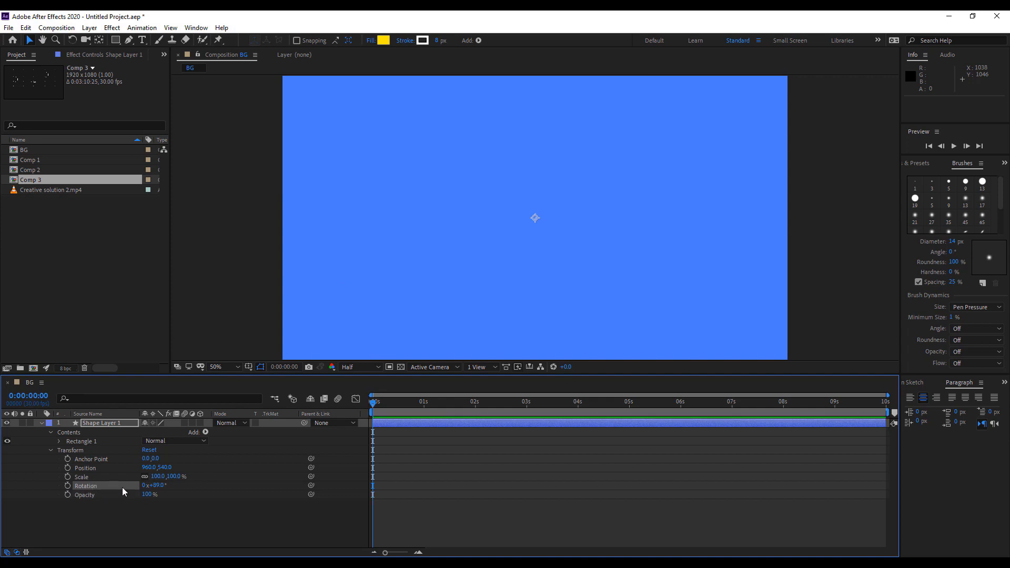
key("ctrl+z")
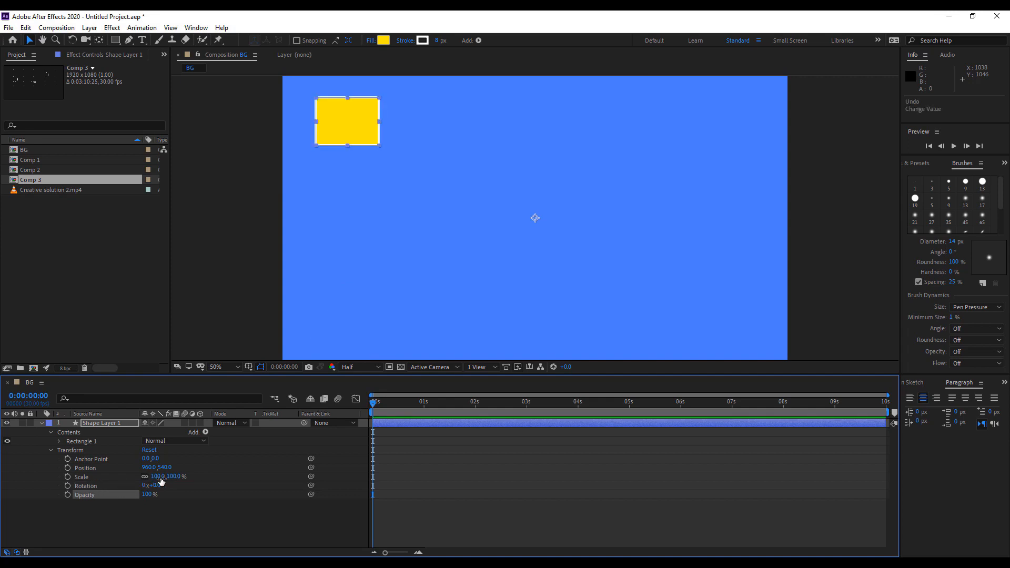
mouse_move(159, 476)
left_mouse_down()
mouse_move(170, 476)
mouse_move(158, 476)
left_mouse_up()
Move the shape layer's anchor point to the rectangle's centre at about -712, -370, and return to the Selection tool.
left_click(100, 40)
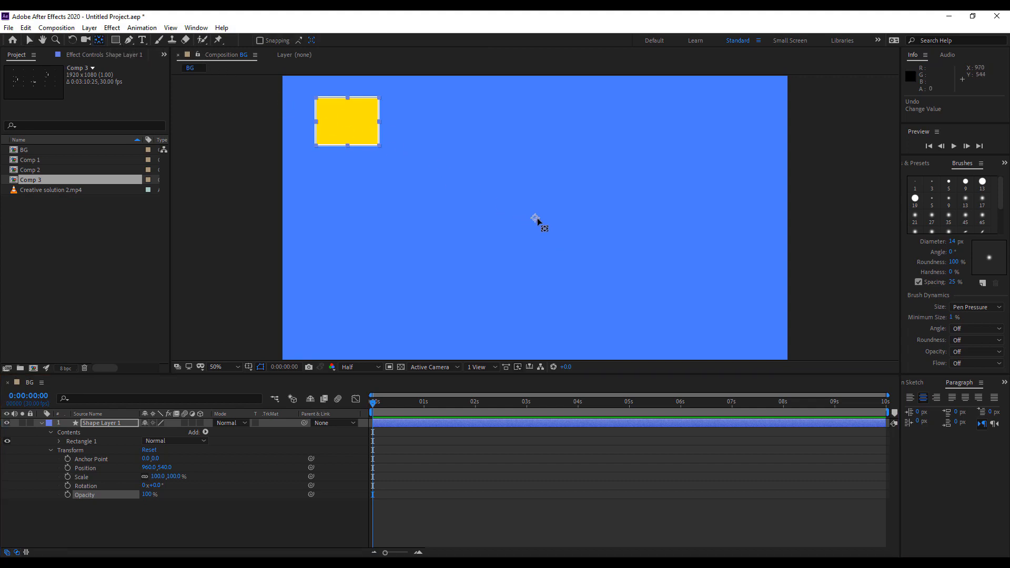
left_click_drag(535, 219, 522, 207)
key("ctrl+alt+Home")
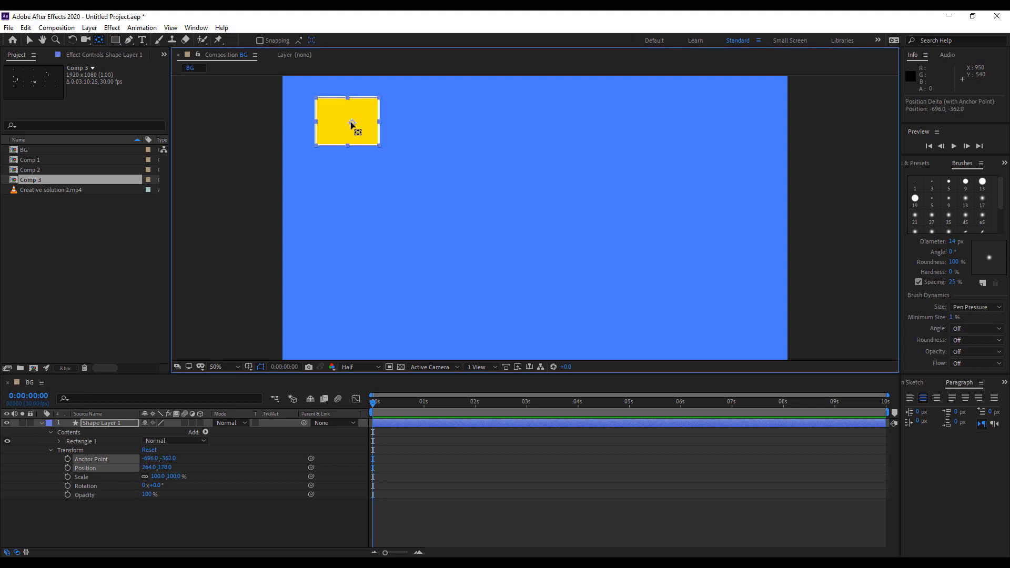
left_click_drag(348, 122, 348, 122)
left_click_drag(348, 121, 347, 121)
left_click(29, 40)
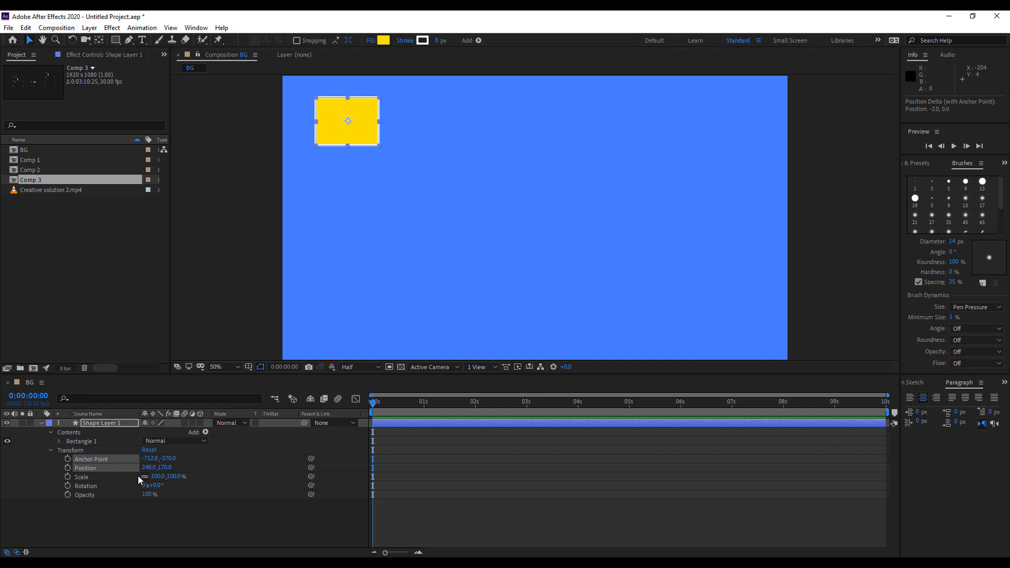
Try rotating the rectangle around its centred anchor point and undo the rotation.
left_click_drag(158, 485, 203, 494)
key("ctrl+z")
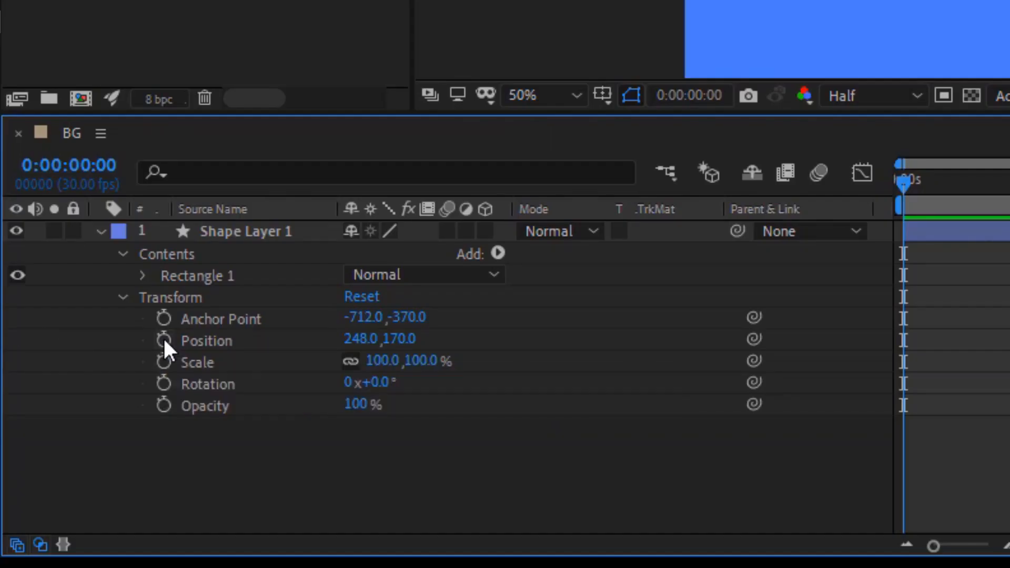
Animate the rectangle's Position with keyframes at 0 s in its present place, at 1 s at 1710, 922 and at 2 s at 1674, 178.
left_click(163, 341)
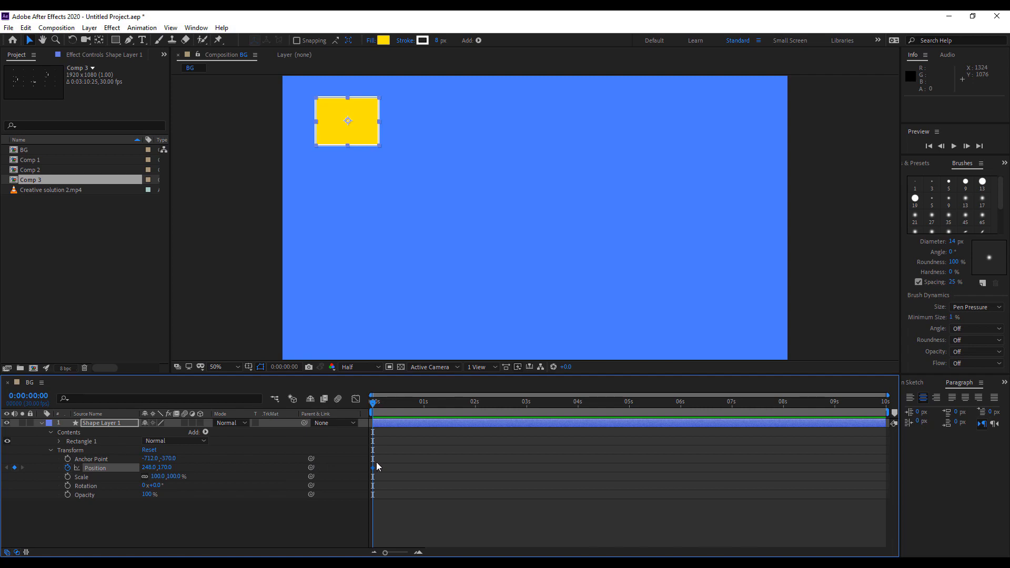
left_click(424, 404)
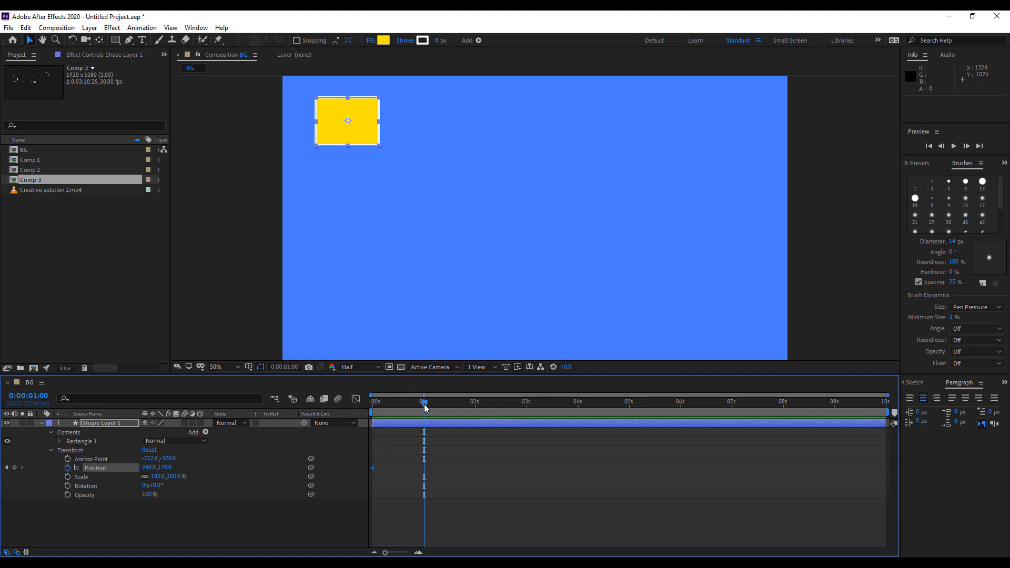
left_click_drag(337, 132, 721, 328)
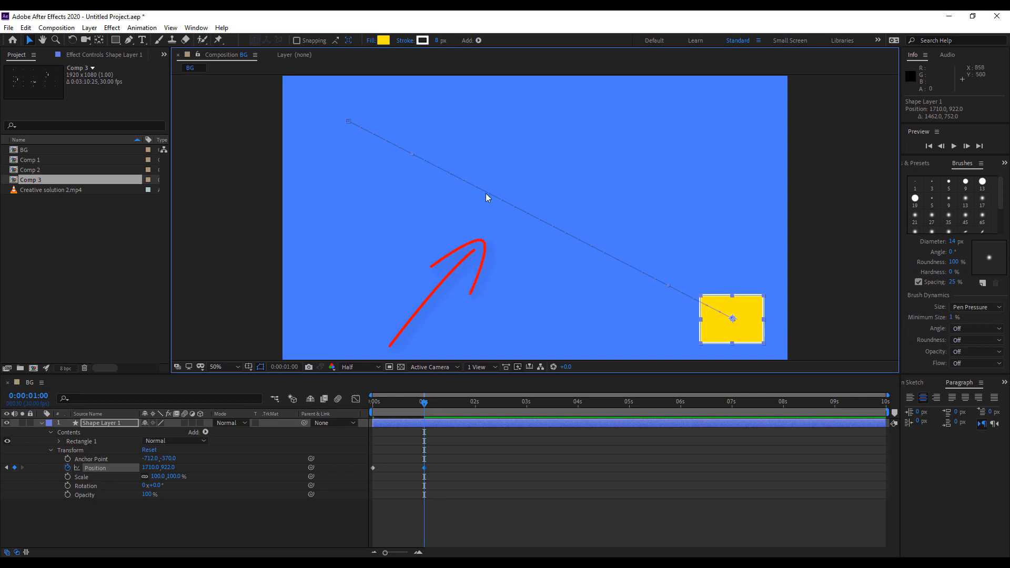
mouse_move(423, 402)
left_mouse_down()
mouse_move(370, 406)
mouse_move(425, 416)
mouse_move(361, 412)
mouse_move(426, 416)
left_mouse_up()
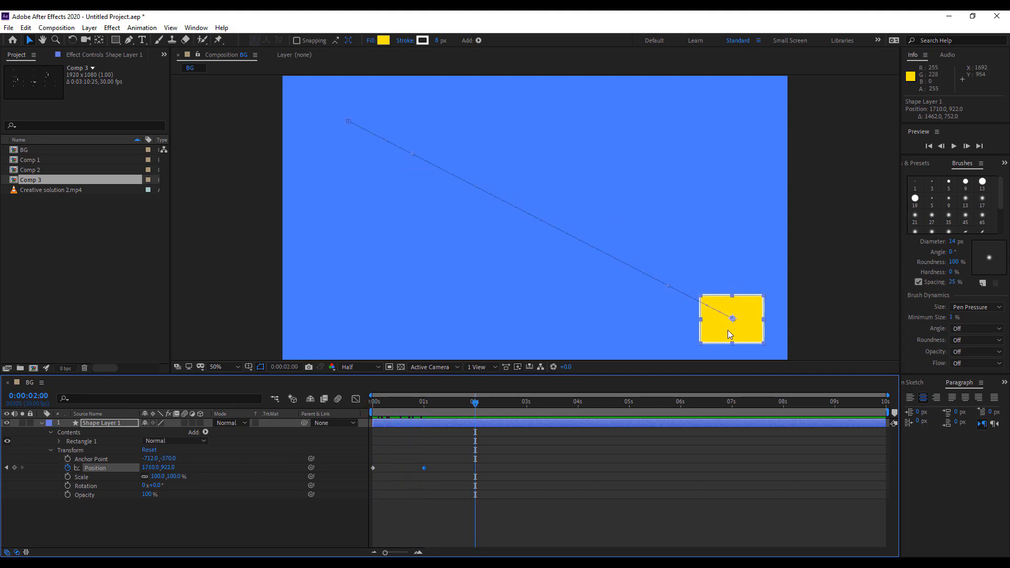
left_click_drag(727, 329, 718, 136)
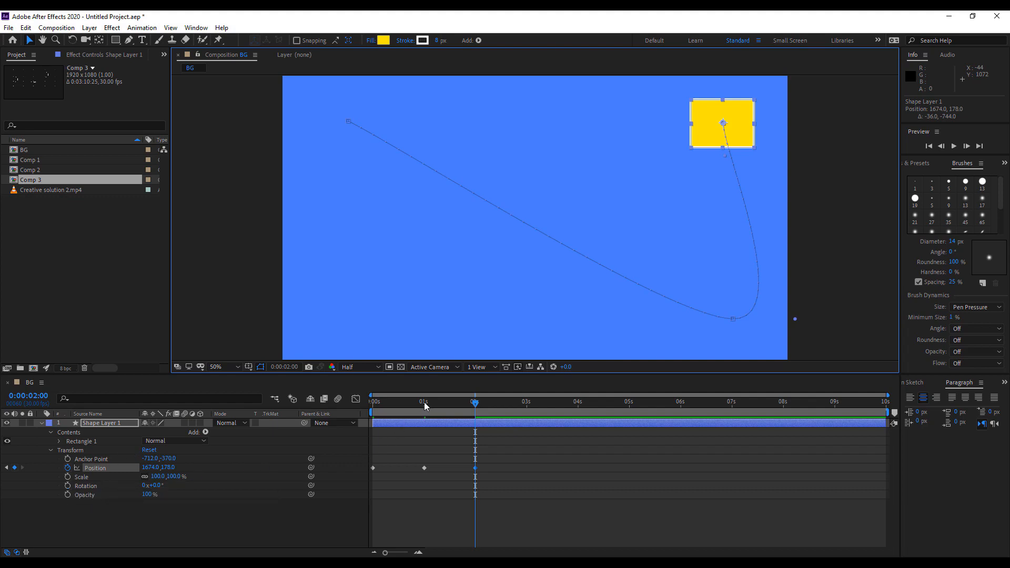
Animate the rectangle's Scale from a keyframe at 0 s to 150% at 0:00:02:00, and scrub through the growth.
left_click_drag(424, 401, 372, 402)
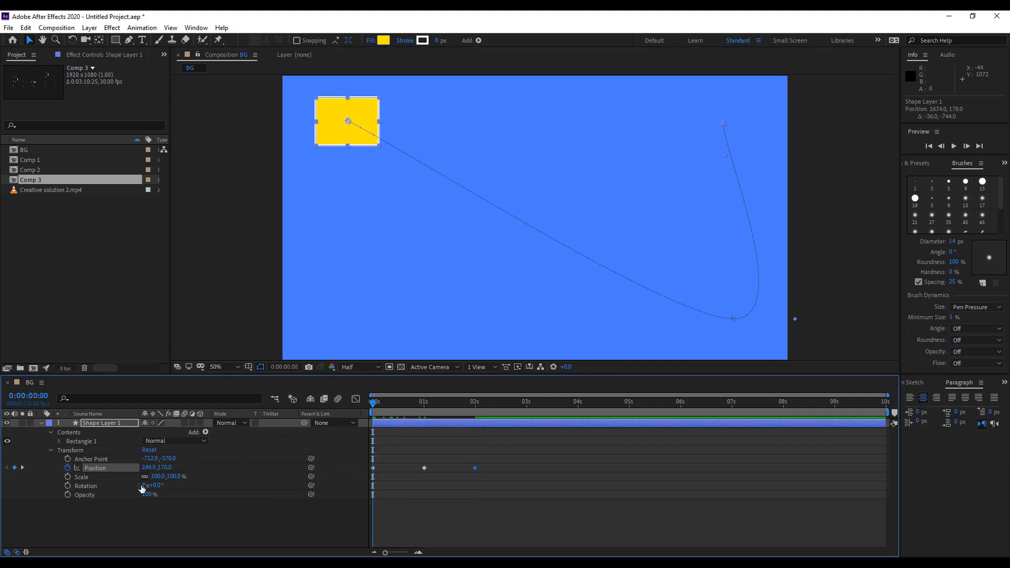
left_click(68, 477)
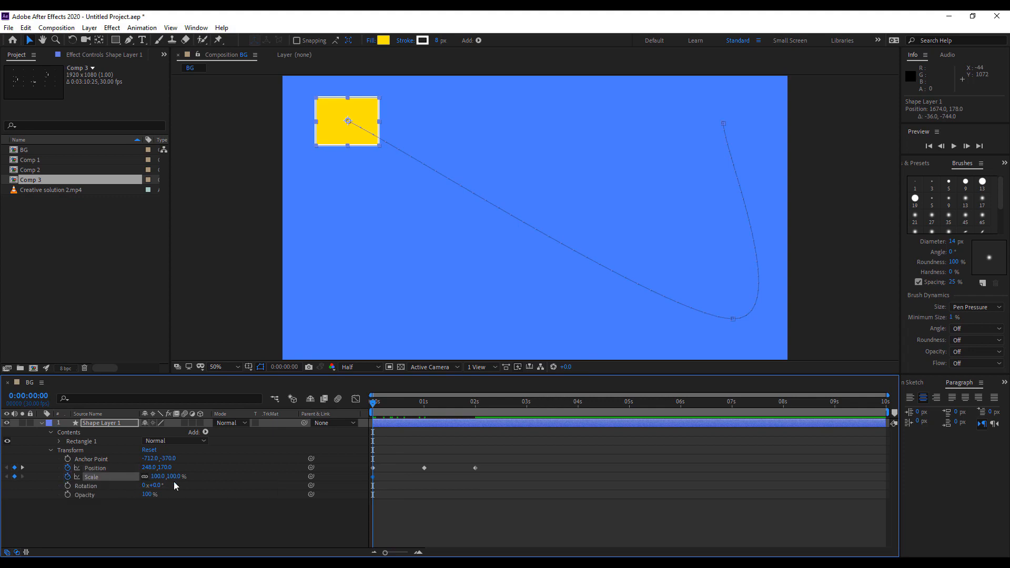
left_click(474, 402)
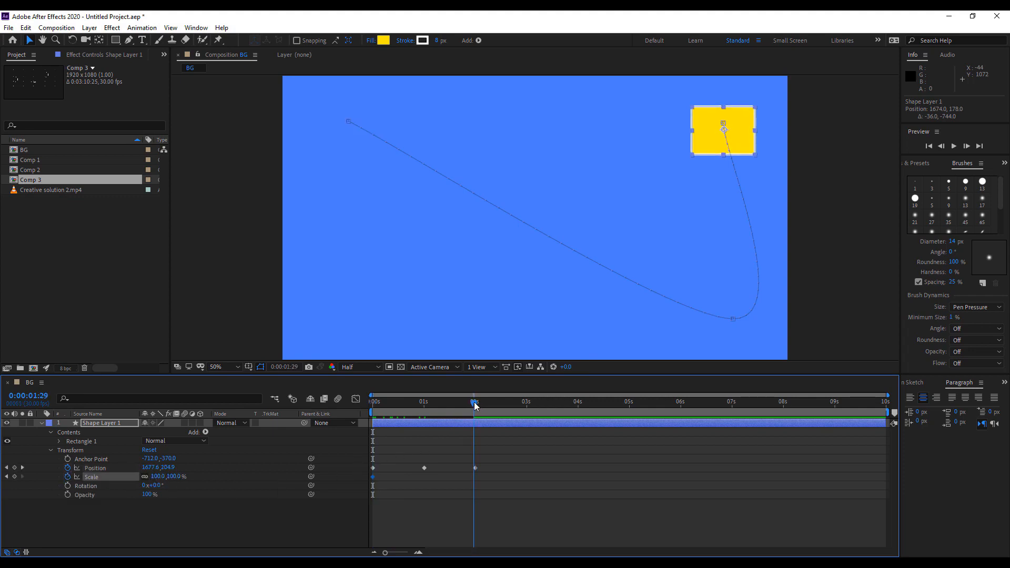
left_click(475, 401)
left_click(175, 476)
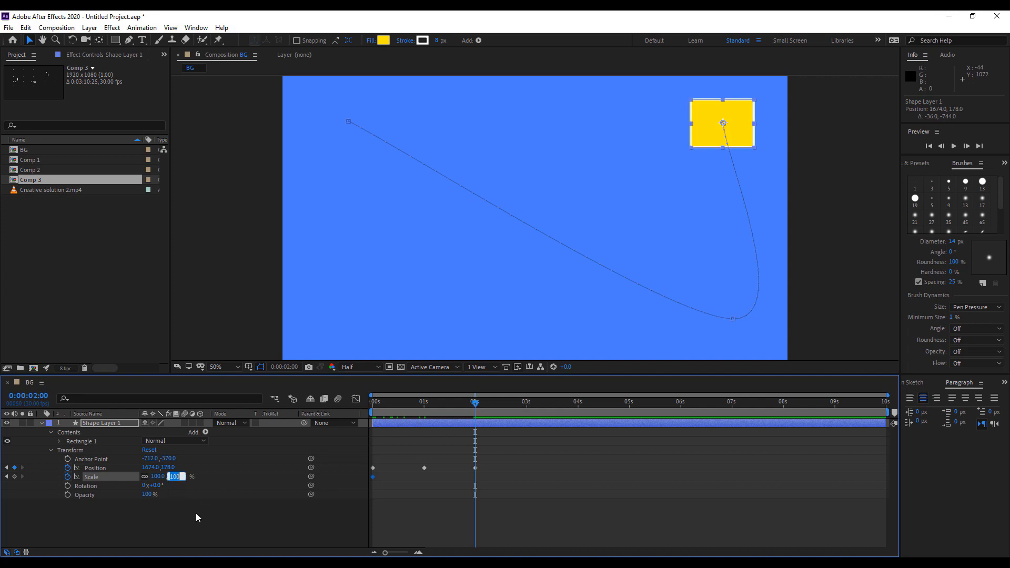
type("150")
key("Return")
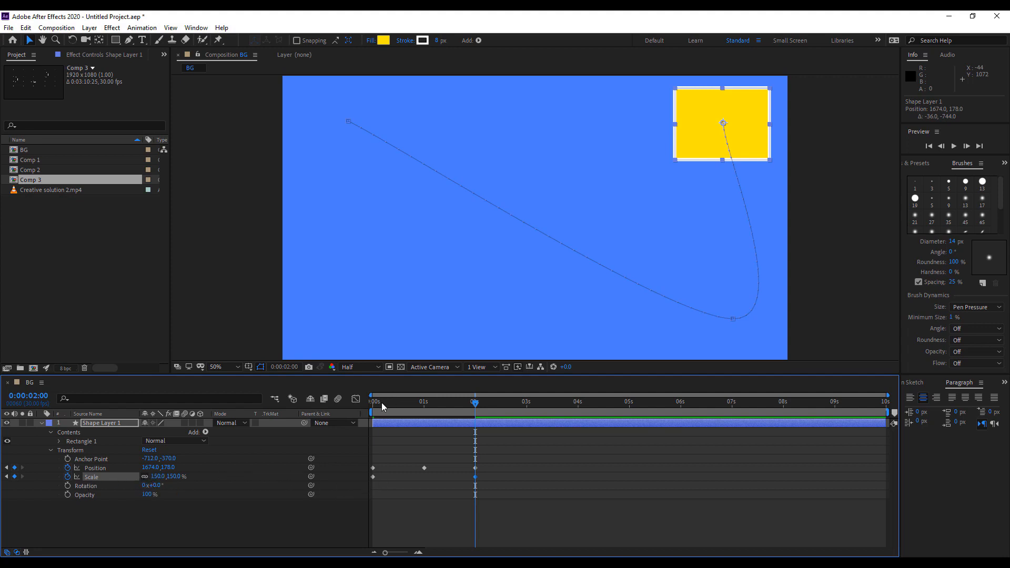
left_click_drag(382, 406, 478, 419)
Animate the rectangle's Rotation from a keyframe at 0 s to one full 360° turn at 0:00:03:00.
left_click_drag(393, 406, 371, 405)
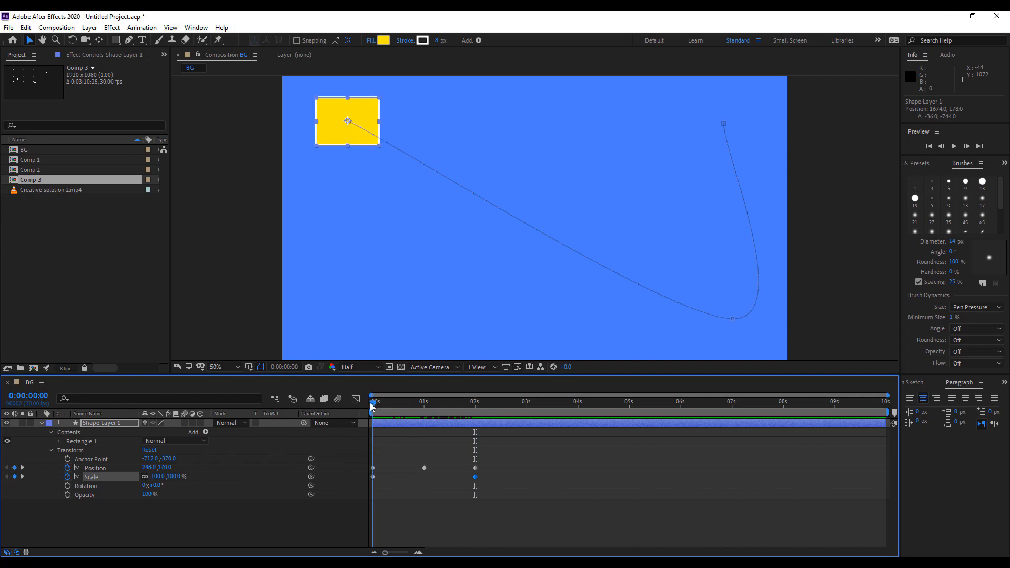
left_click(67, 485)
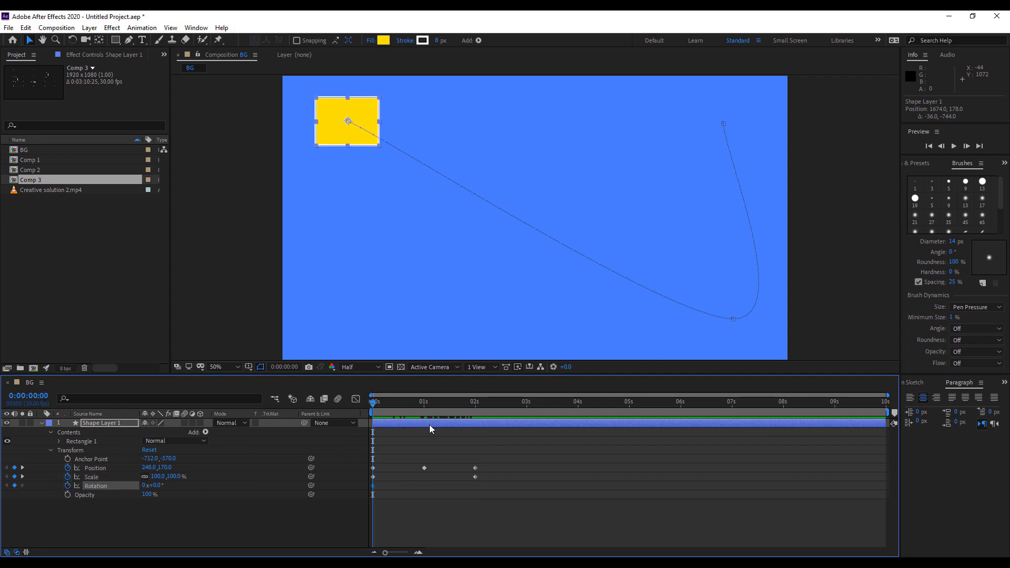
left_click_drag(476, 406, 526, 407)
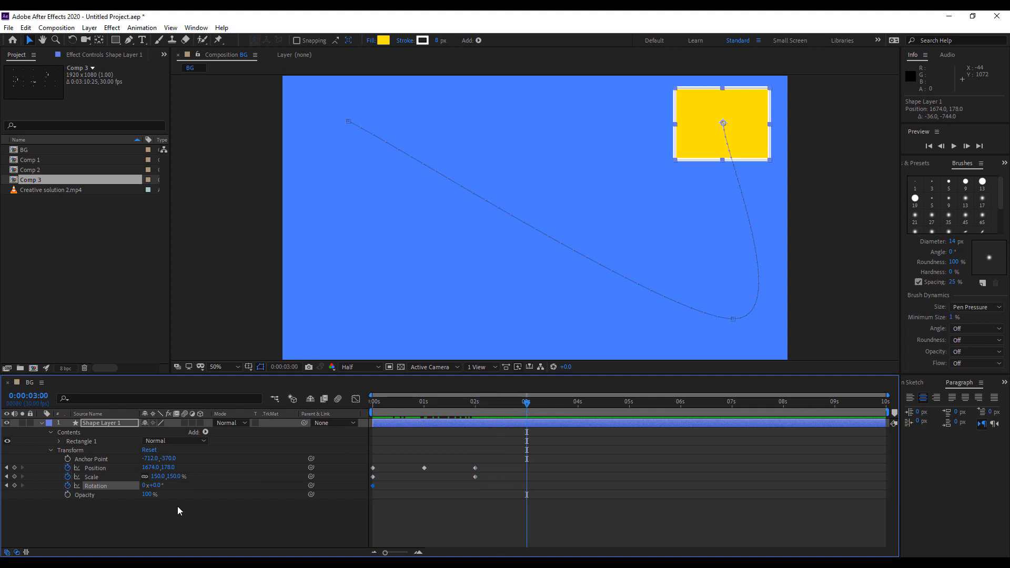
left_click(156, 487)
type("360")
key("Return")
left_click(155, 487)
type("0")
key("Return")
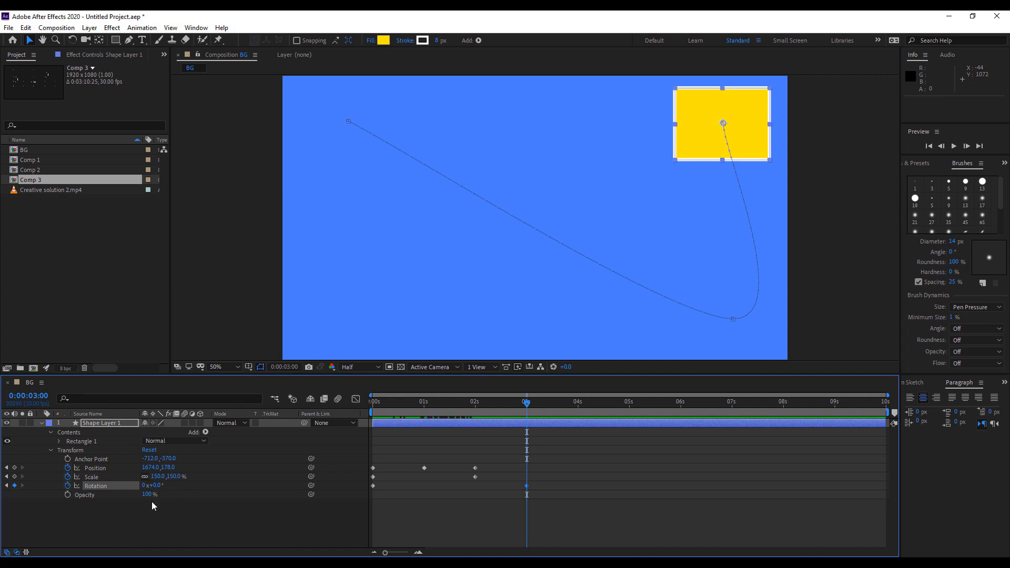
Preview the BG animation from the start and scrub past the last Rotation keyframe to check the motion.
left_click_drag(527, 402, 363, 411)
key("space")
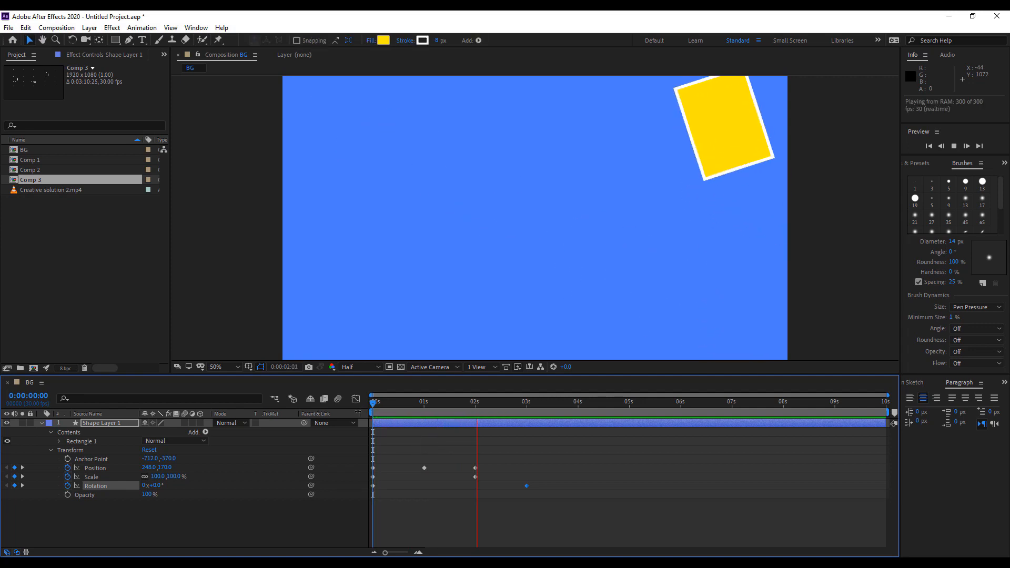
key("space")
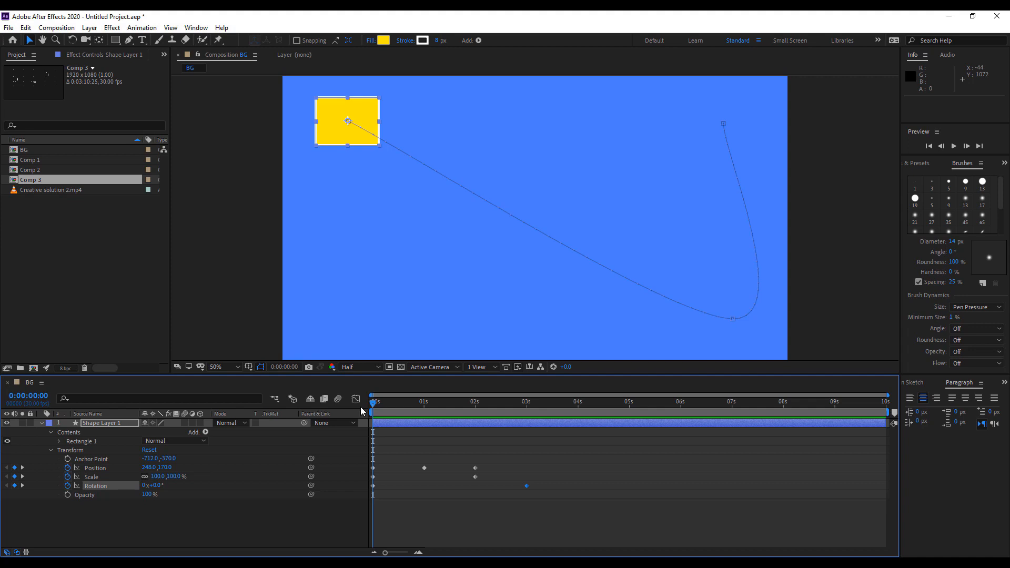
key("space")
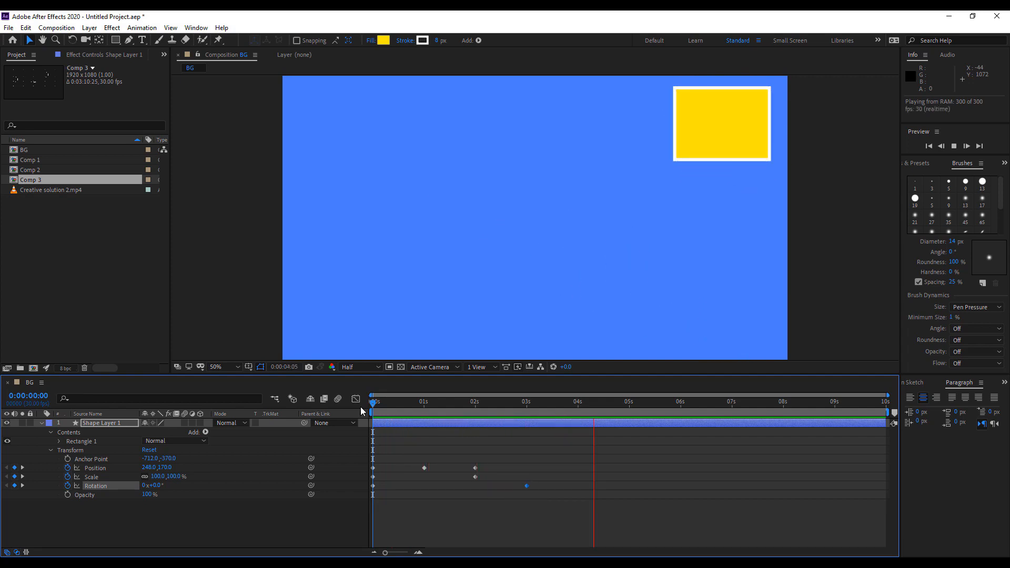
left_click_drag(494, 402, 548, 415)
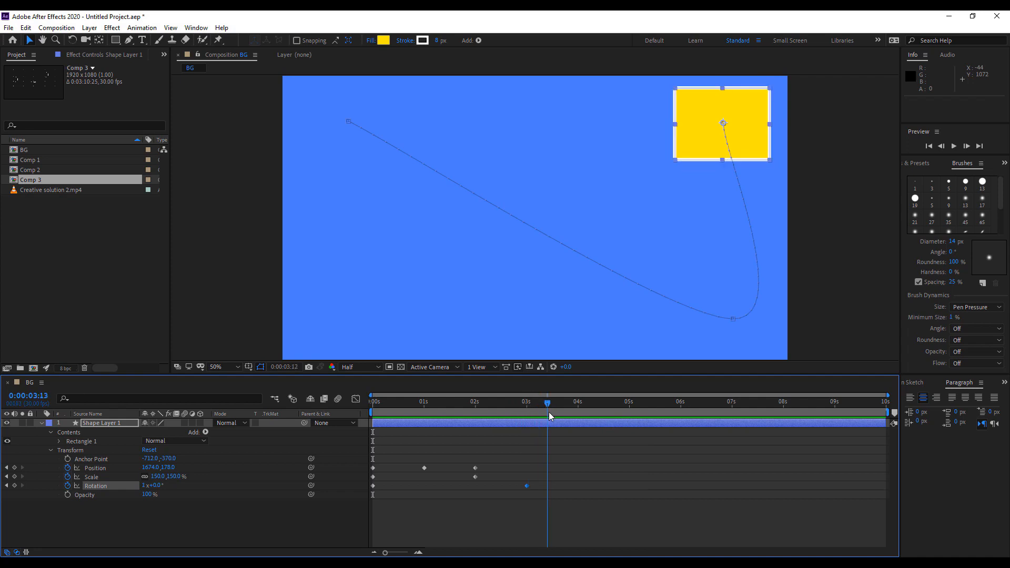
Select all Position, Scale and Rotation keyframes of the shape layer and pull the last Rotation keyframe earlier to shorten the timing.
left_click_drag(527, 485, 332, 528)
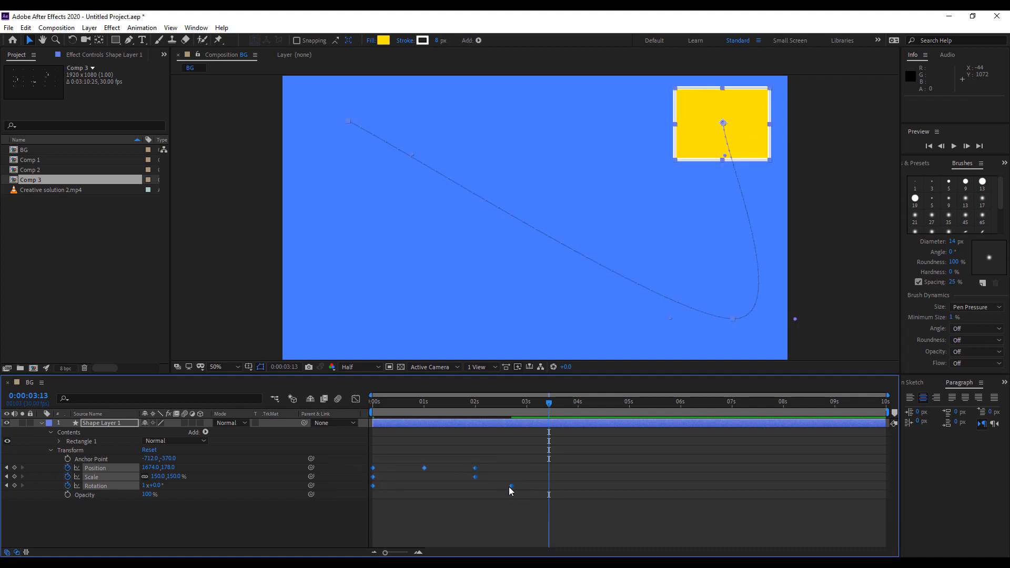
left_click_drag(508, 486, 457, 492)
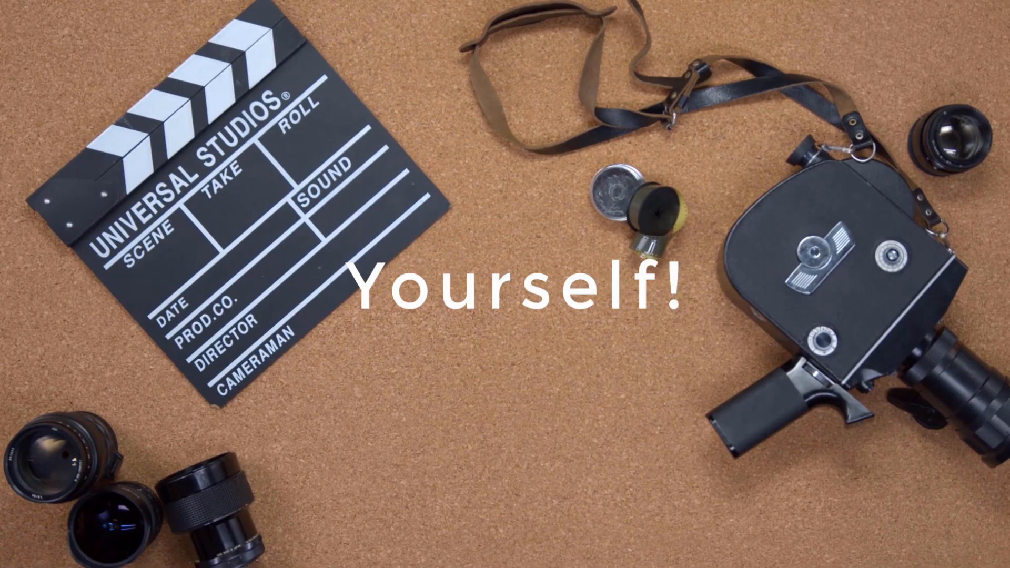